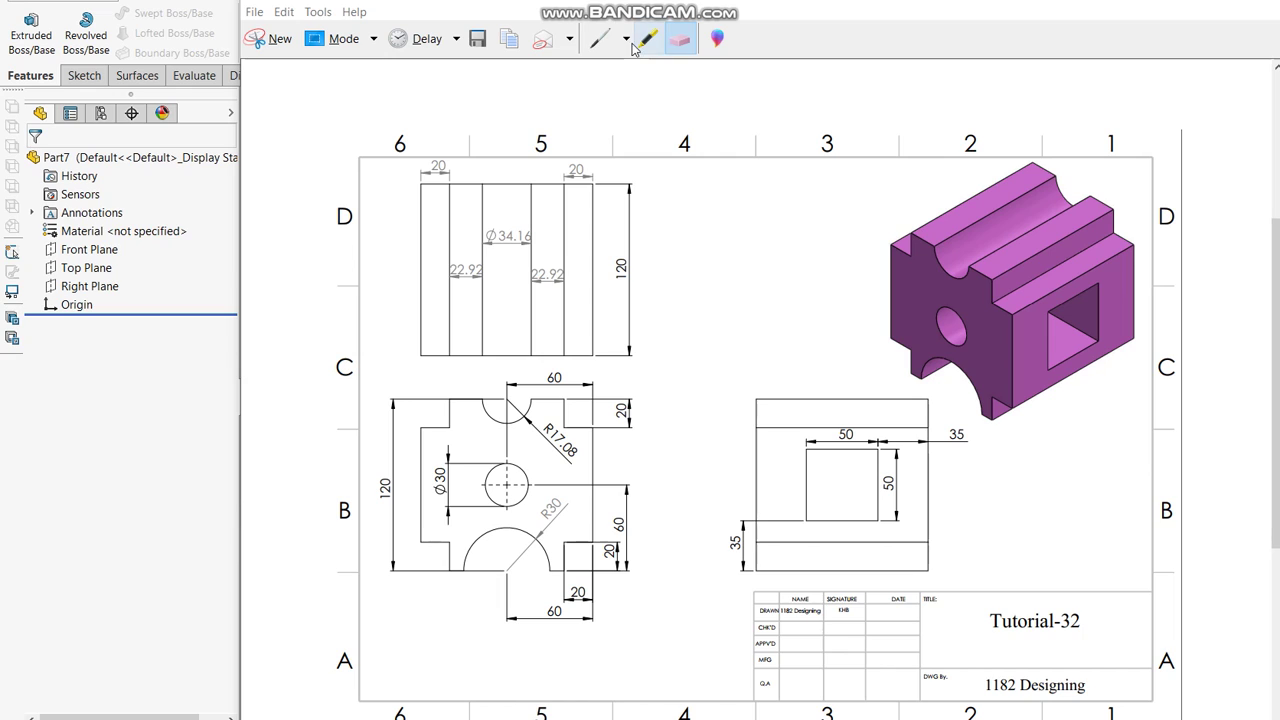
# Step: Draw a red pen arrow at the model's front face in Snipping Tool, then return to SOLIDWORKS
pyautogui.click(628, 44)
pyautogui.click(632, 79)
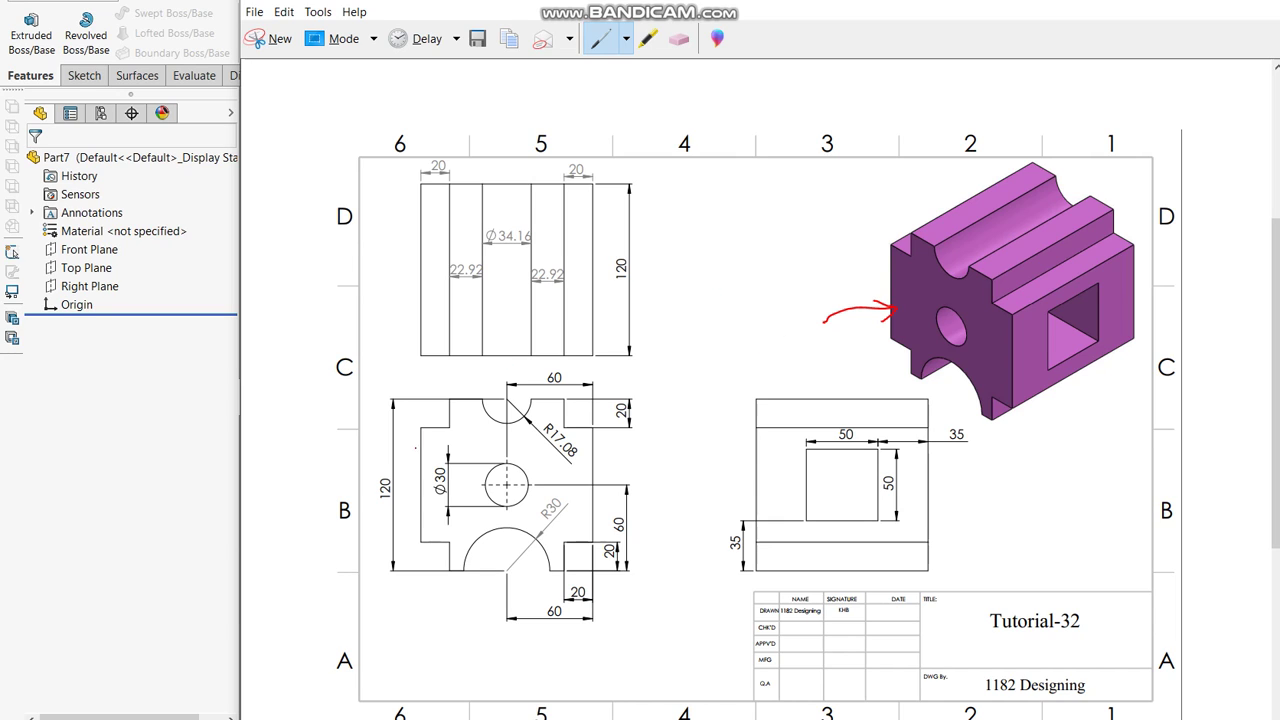
pyautogui.moveTo(378, 480); pyautogui.dragTo(378, 491)
pyautogui.click(116, 529)
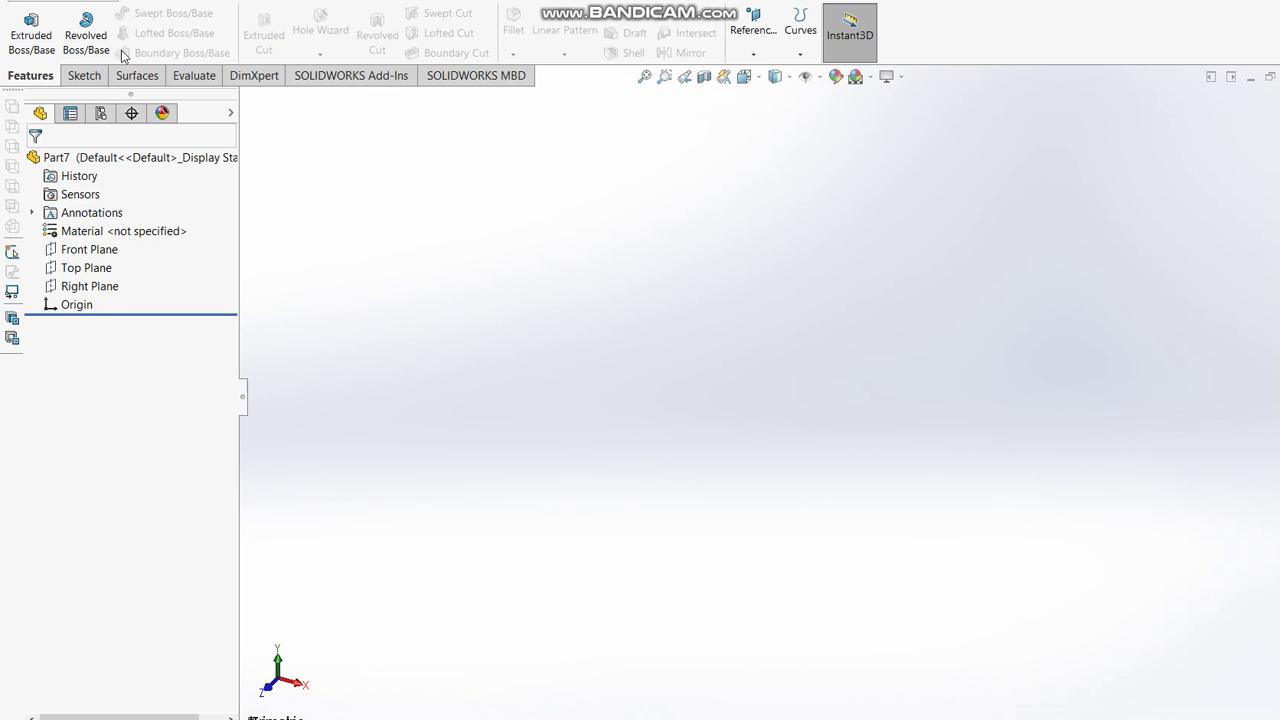
# Step: Start an extruded boss on the Front Plane and sketch a circle centred on the origin
pyautogui.click(31, 30)
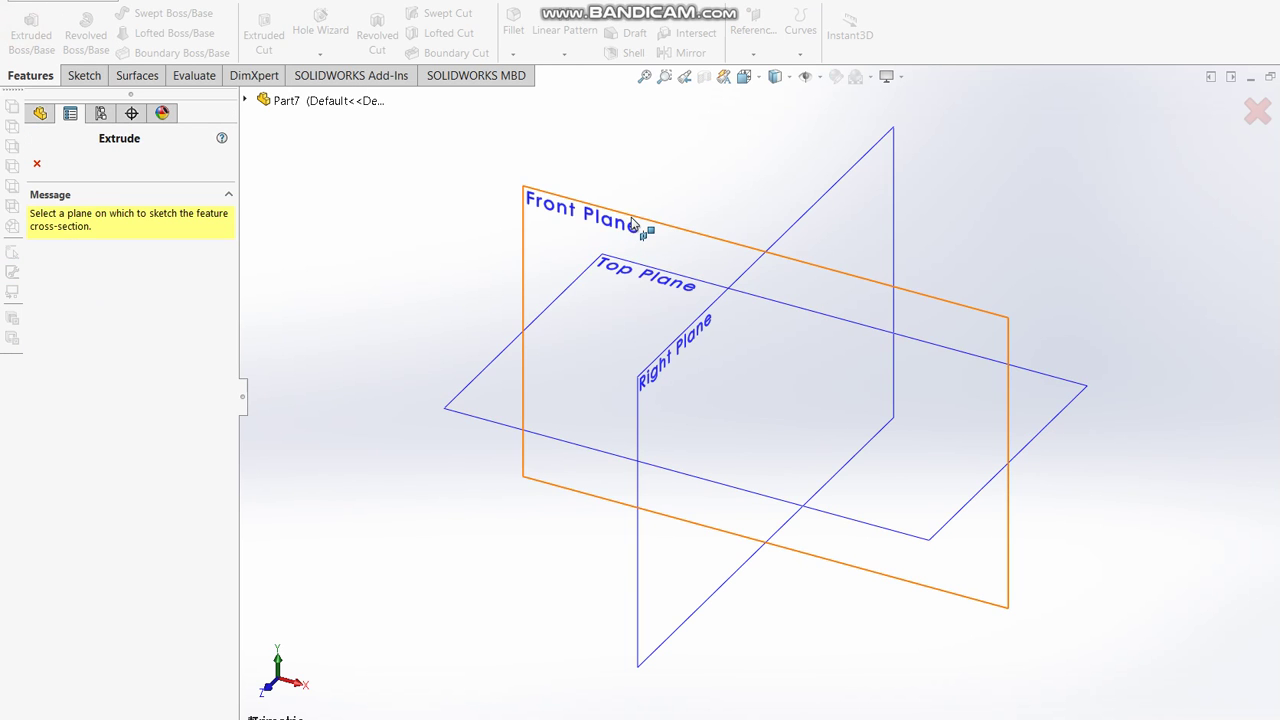
pyautogui.click(645, 228)
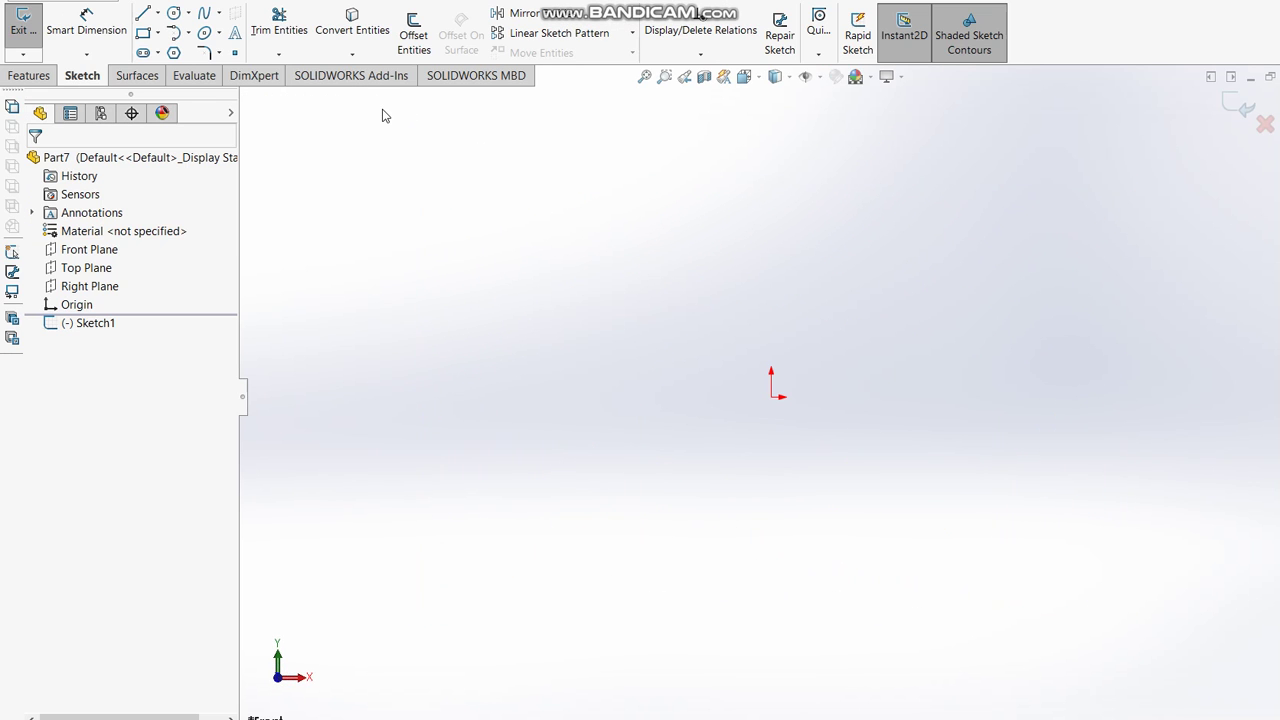
pyautogui.click(174, 14)
pyautogui.click(771, 396)
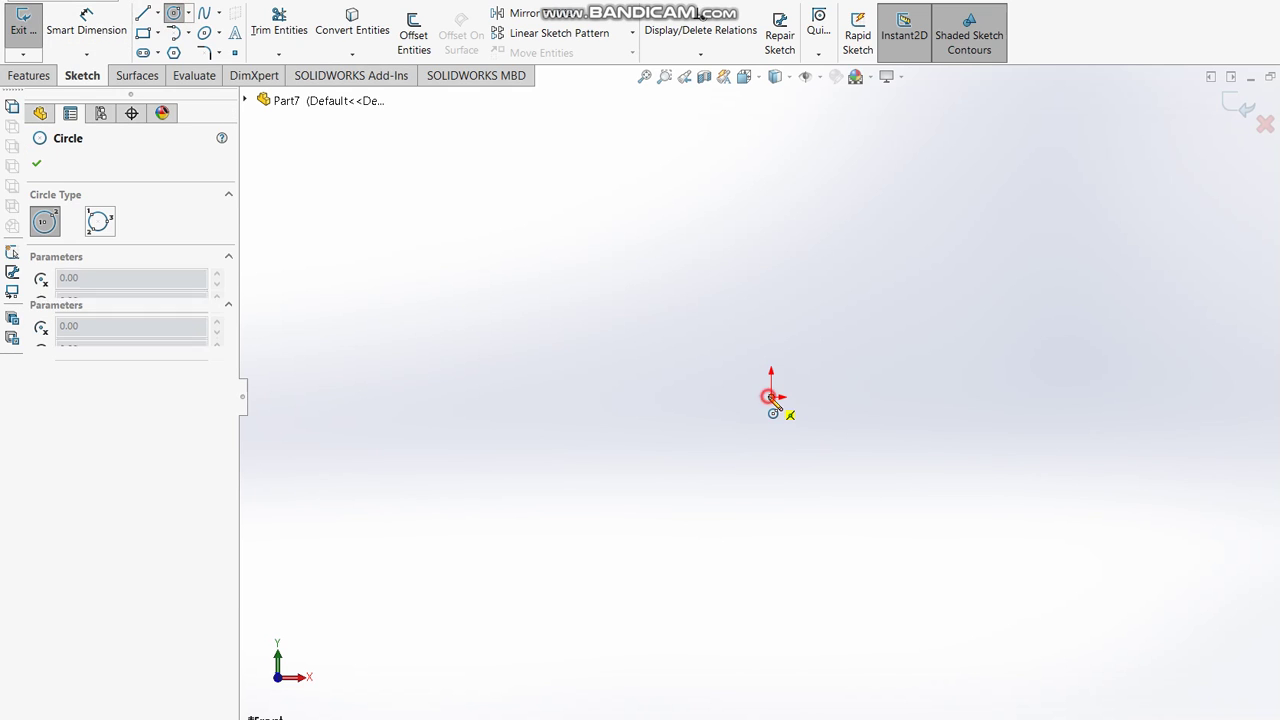
pyautogui.click(715, 342)
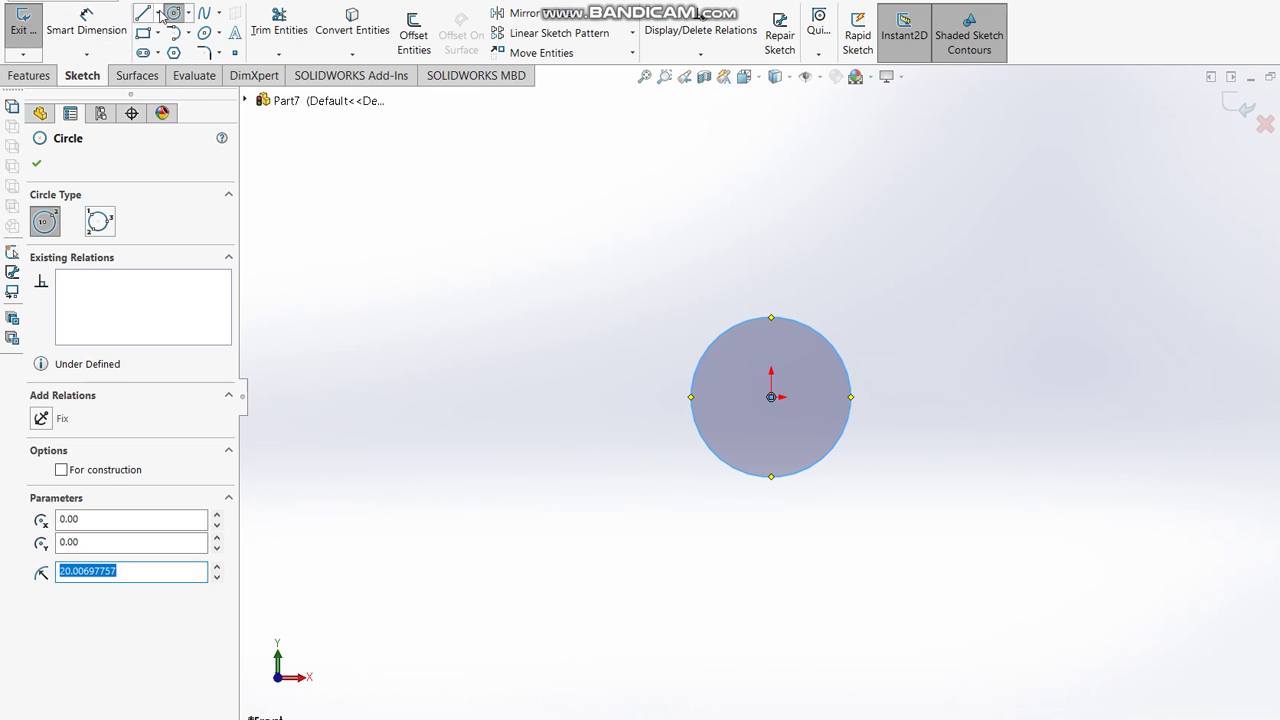
# Step: Dimension the circle's diameter to 60 mm and switch back to the reference drawing
pyautogui.click(86, 22)
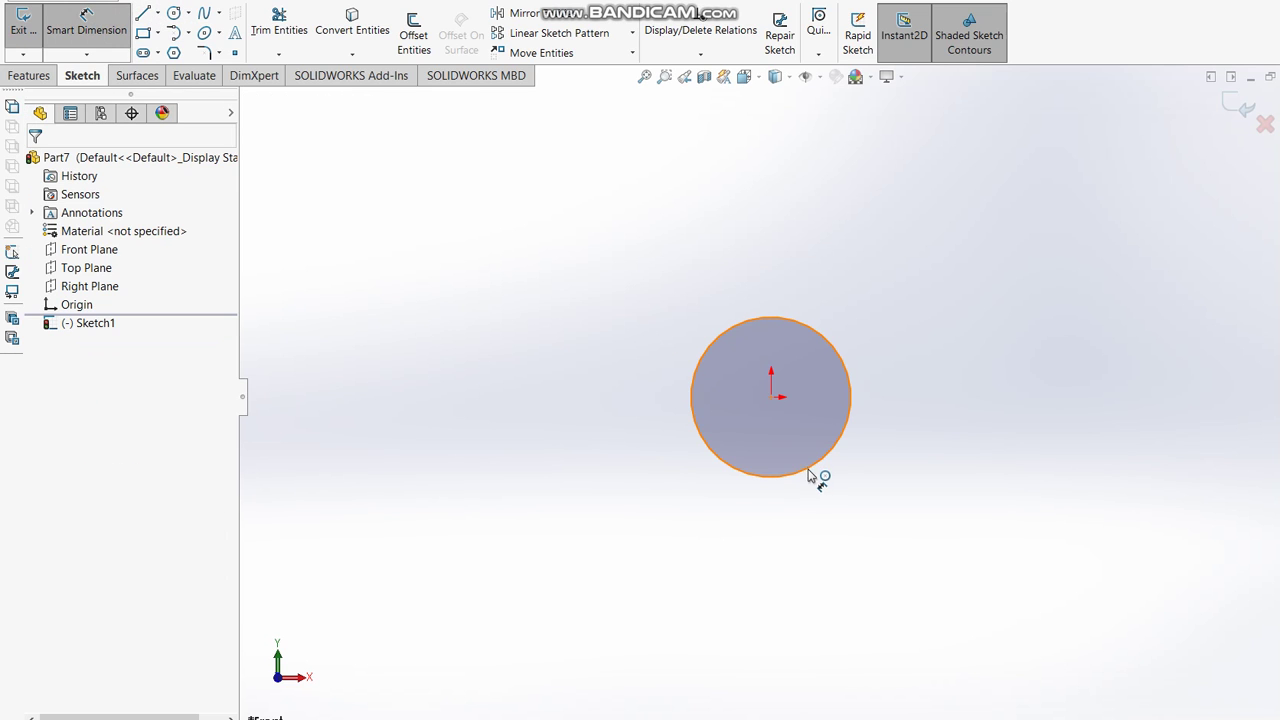
pyautogui.click(740, 480)
pyautogui.click(571, 451)
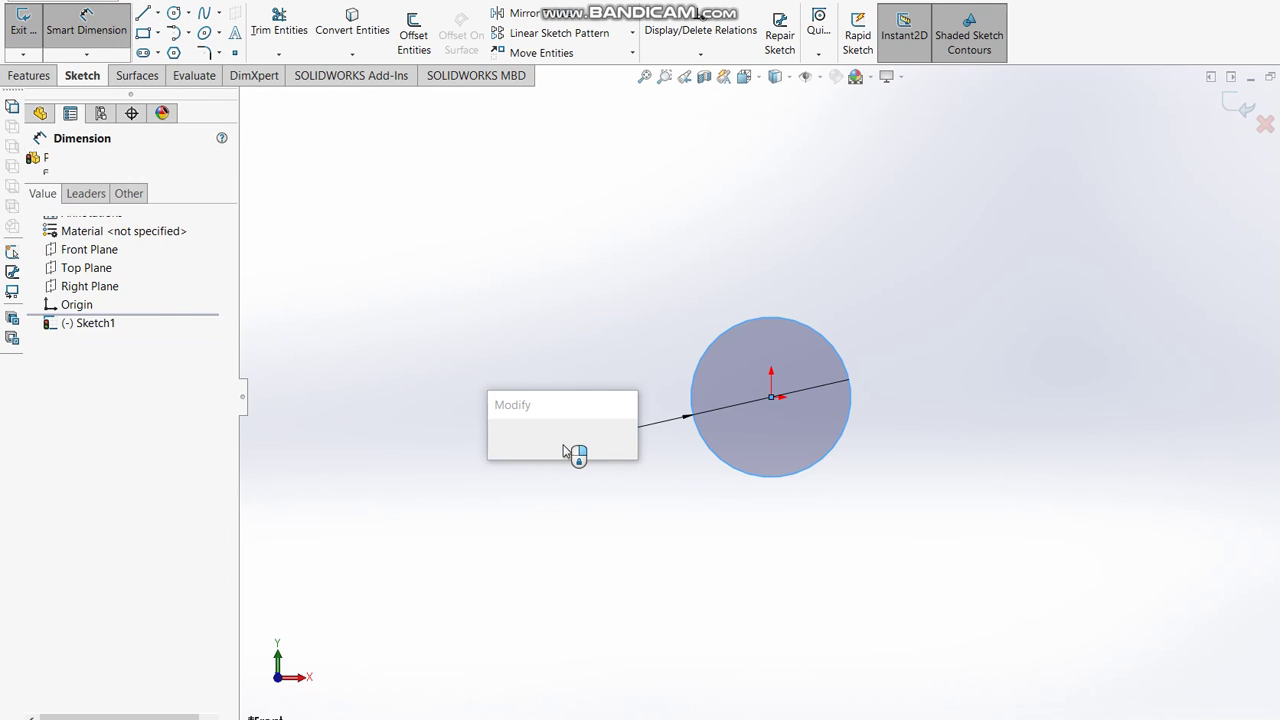
pyautogui.write('60')
pyautogui.press('Return')
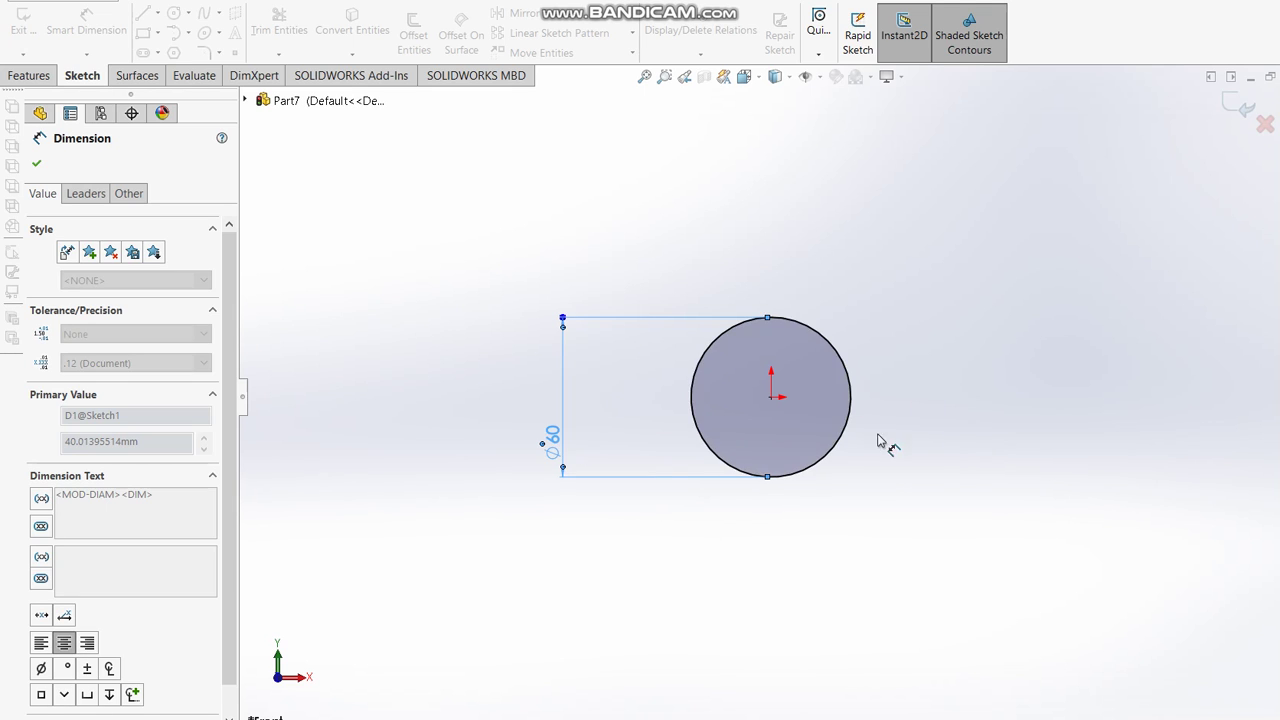
pyautogui.hotkey('alt', 'Tab')
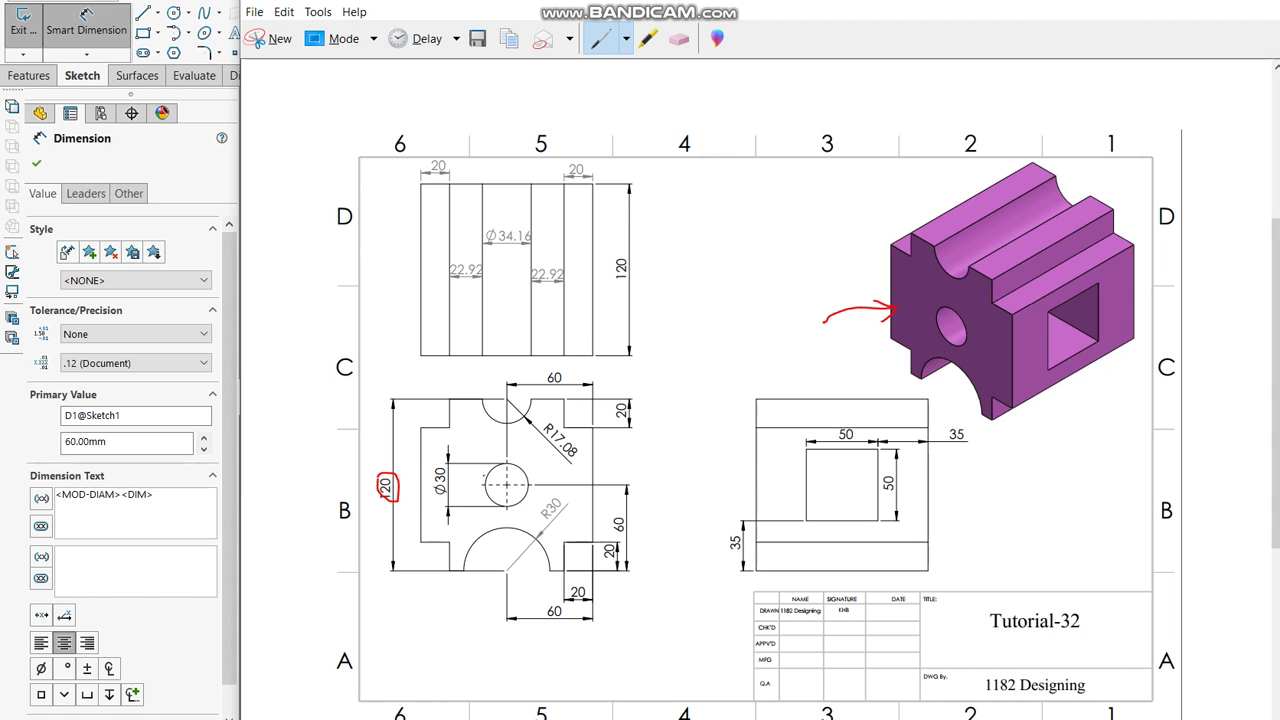
# Step: Draw a red circle around the drawing's R30 dimension
pyautogui.moveTo(536, 512); pyautogui.dragTo(563, 500)
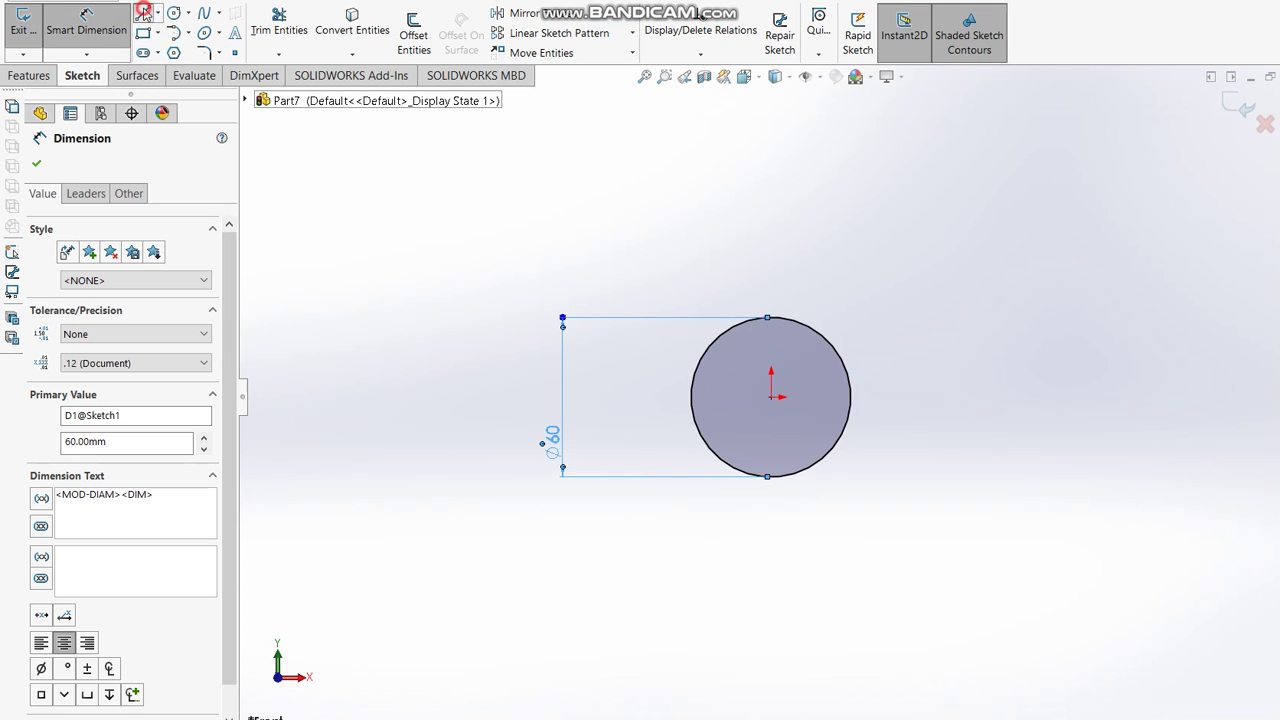
# Step: Draw stepped lines from the circle's right edge: short horizontal, up, right, then a tall vertical
pyautogui.click(145, 12)
pyautogui.click(851, 397)
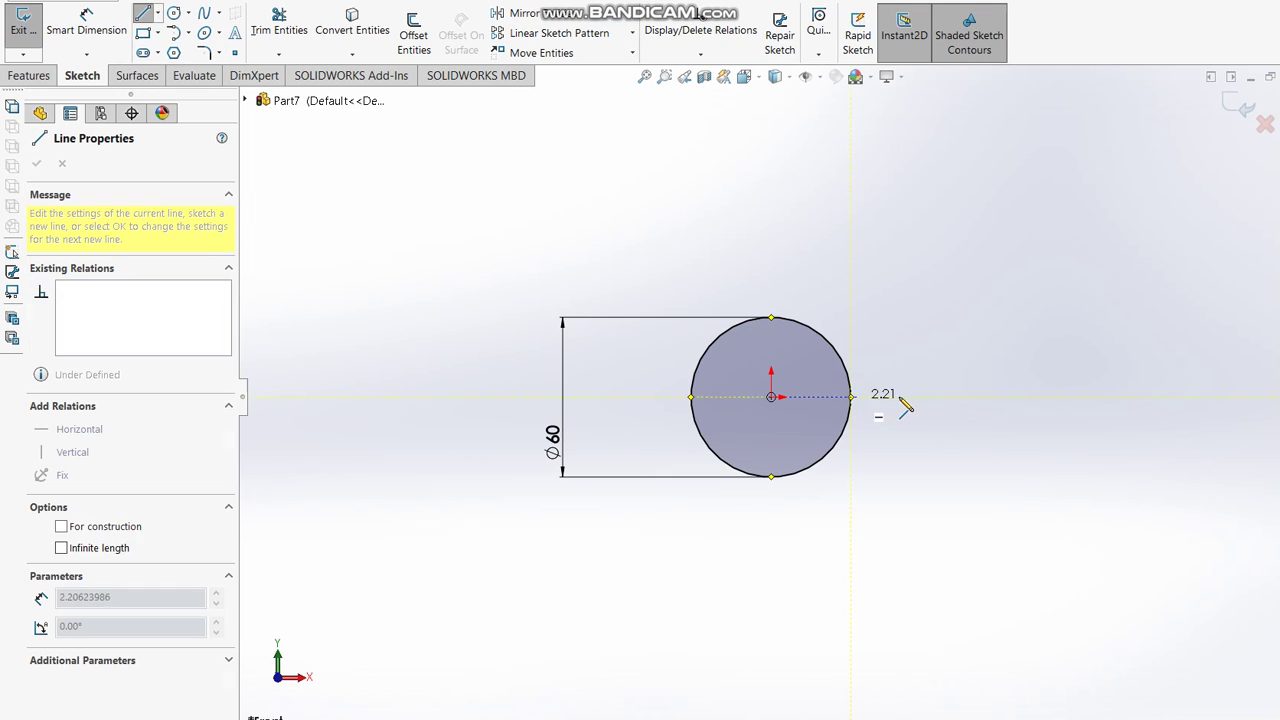
pyautogui.click(894, 397)
pyautogui.click(894, 342)
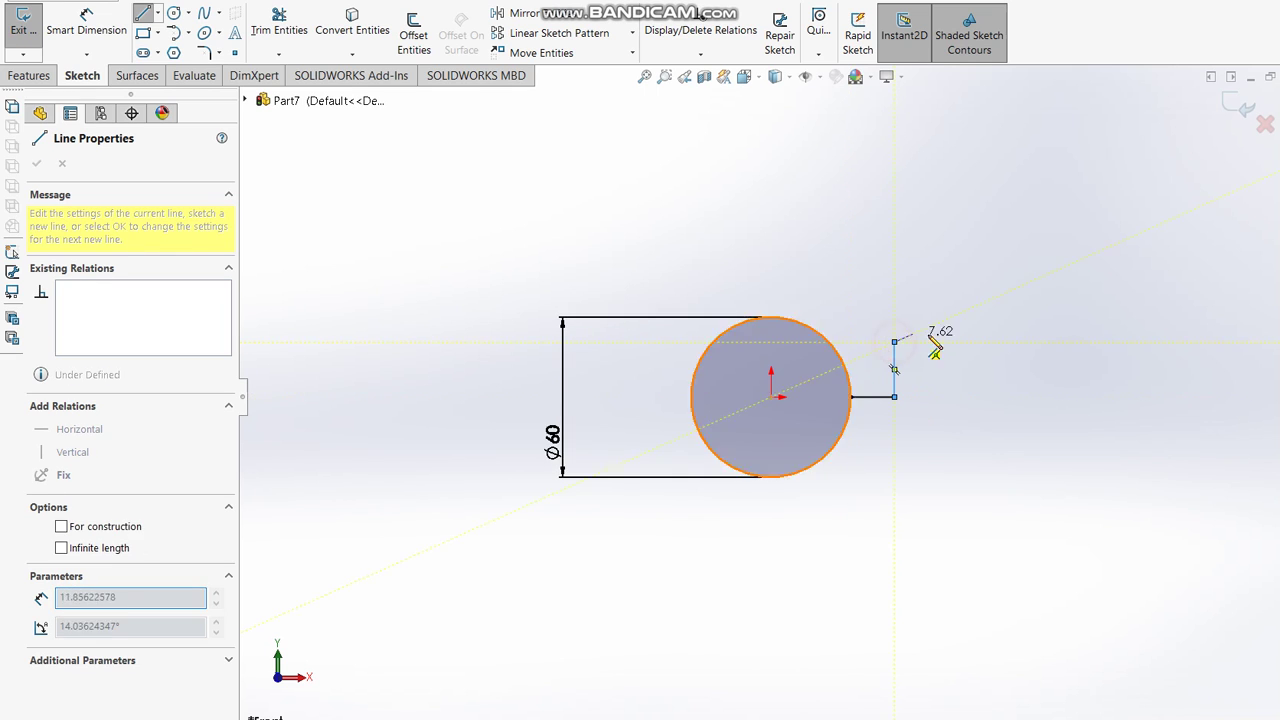
pyautogui.click(970, 343)
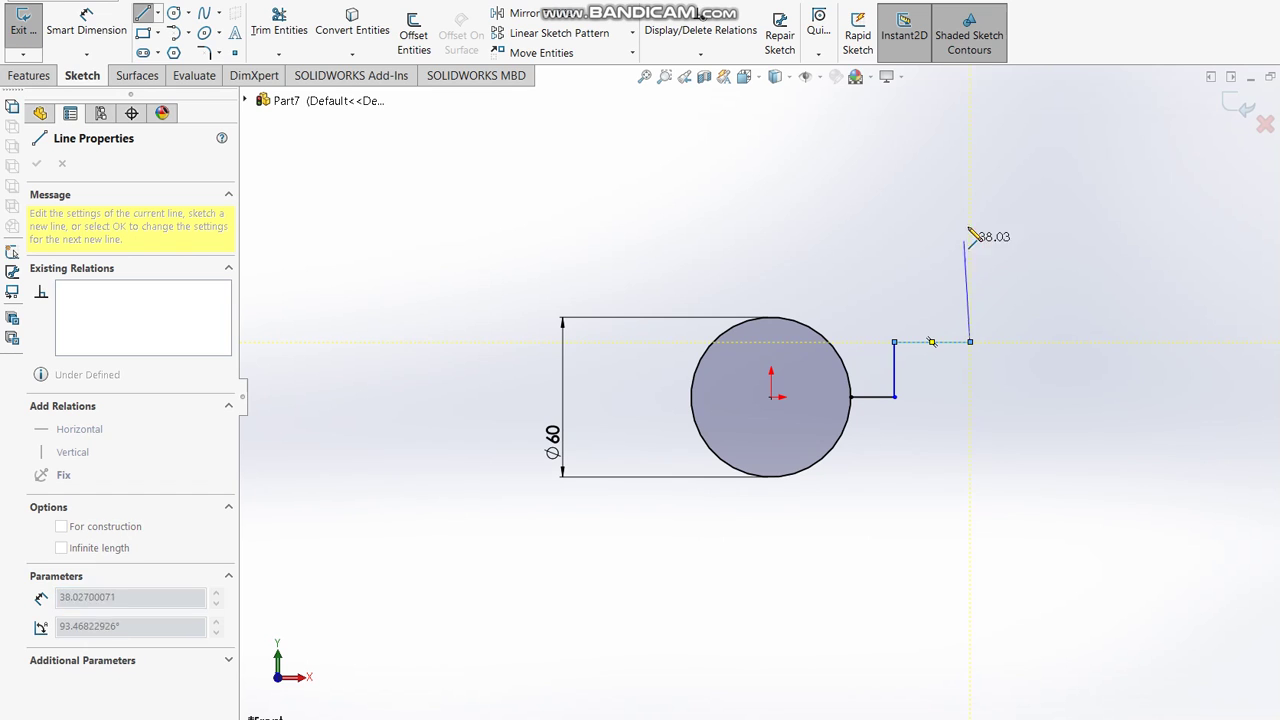
pyautogui.click(970, 192)
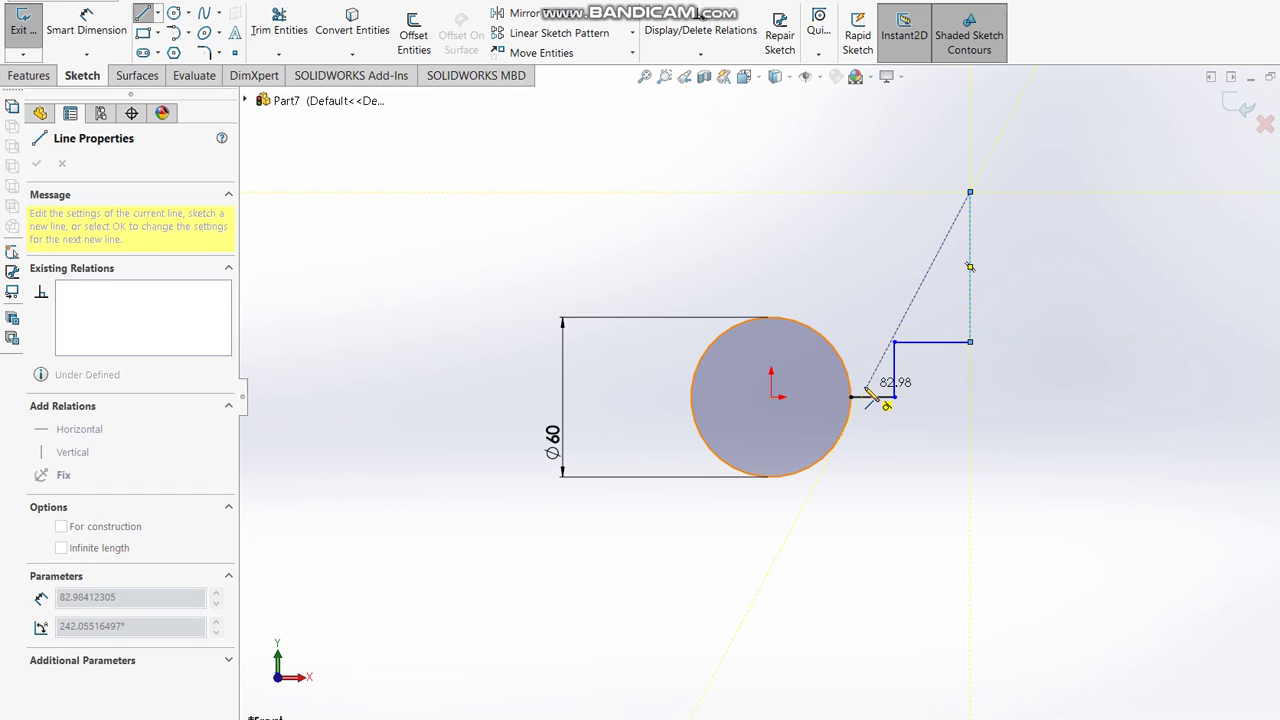
pyautogui.press('Escape')
# Step: Dimension the step 20 mm wide and 20 mm high
pyautogui.click(86, 30)
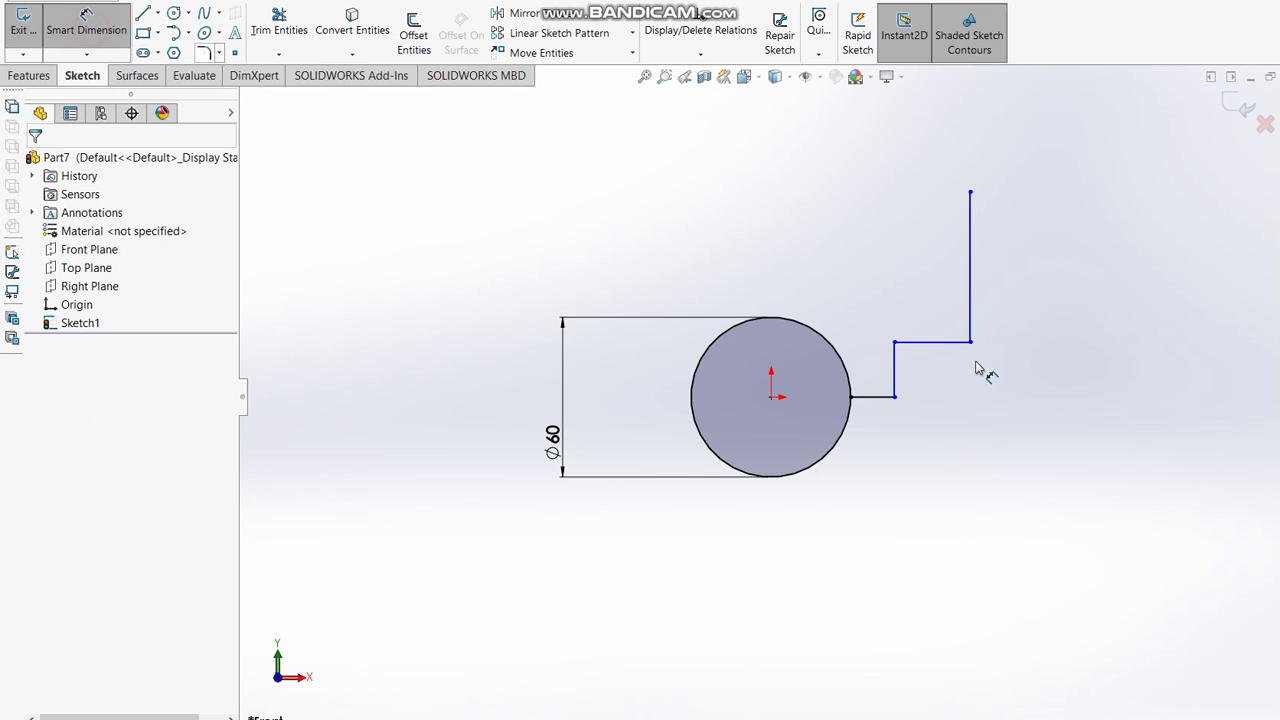
pyautogui.click(921, 343)
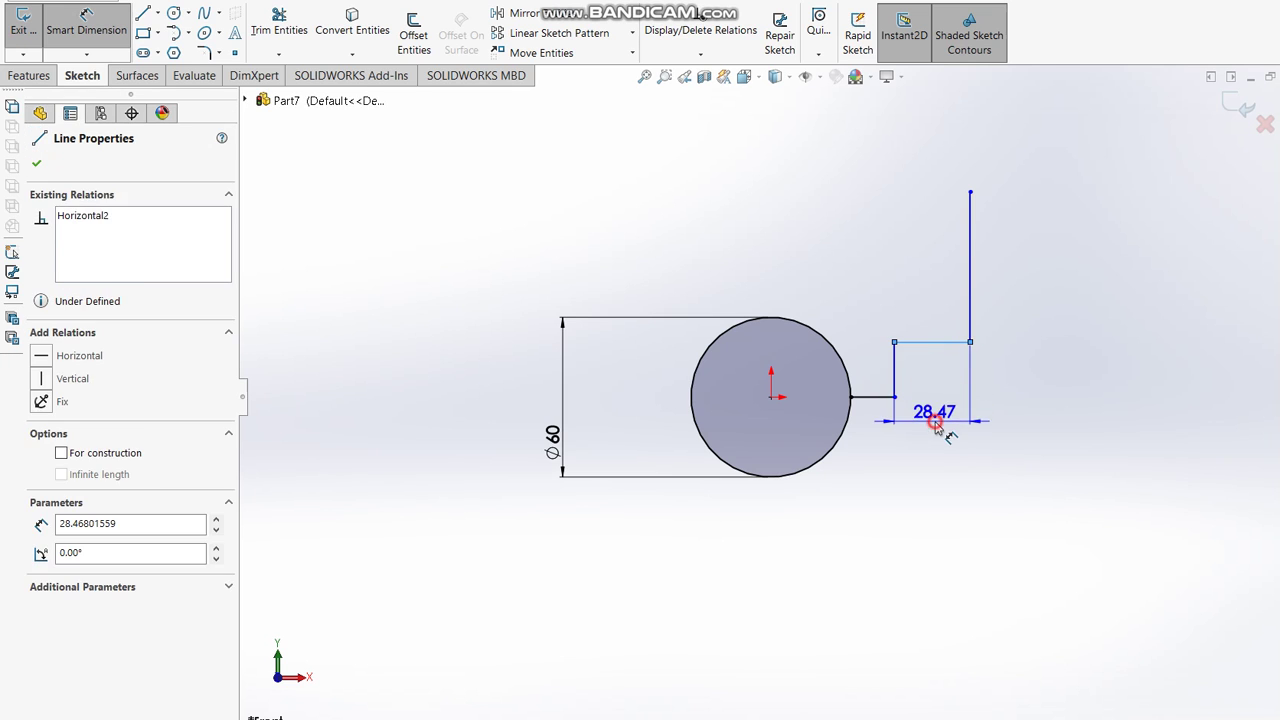
pyautogui.click(937, 428)
pyautogui.write('20')
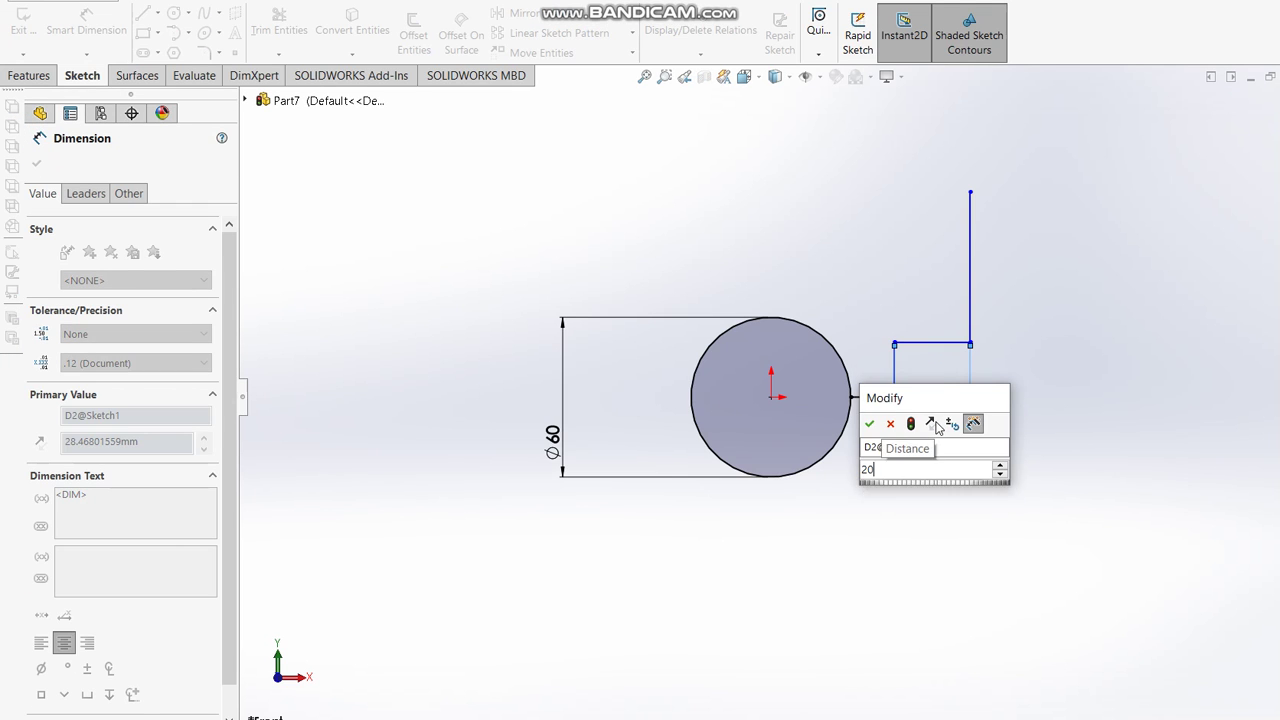
pyautogui.press('Return')
pyautogui.click(896, 380)
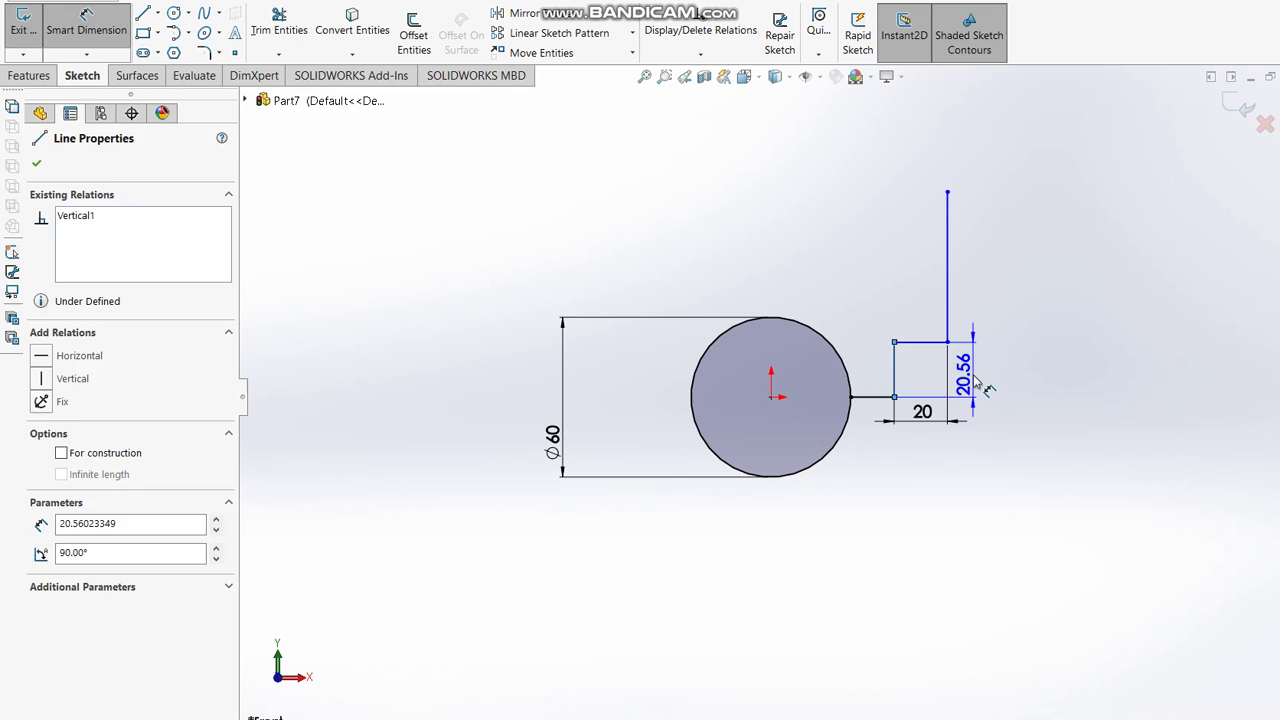
pyautogui.click(975, 381)
pyautogui.write('20')
pyautogui.press('Return')
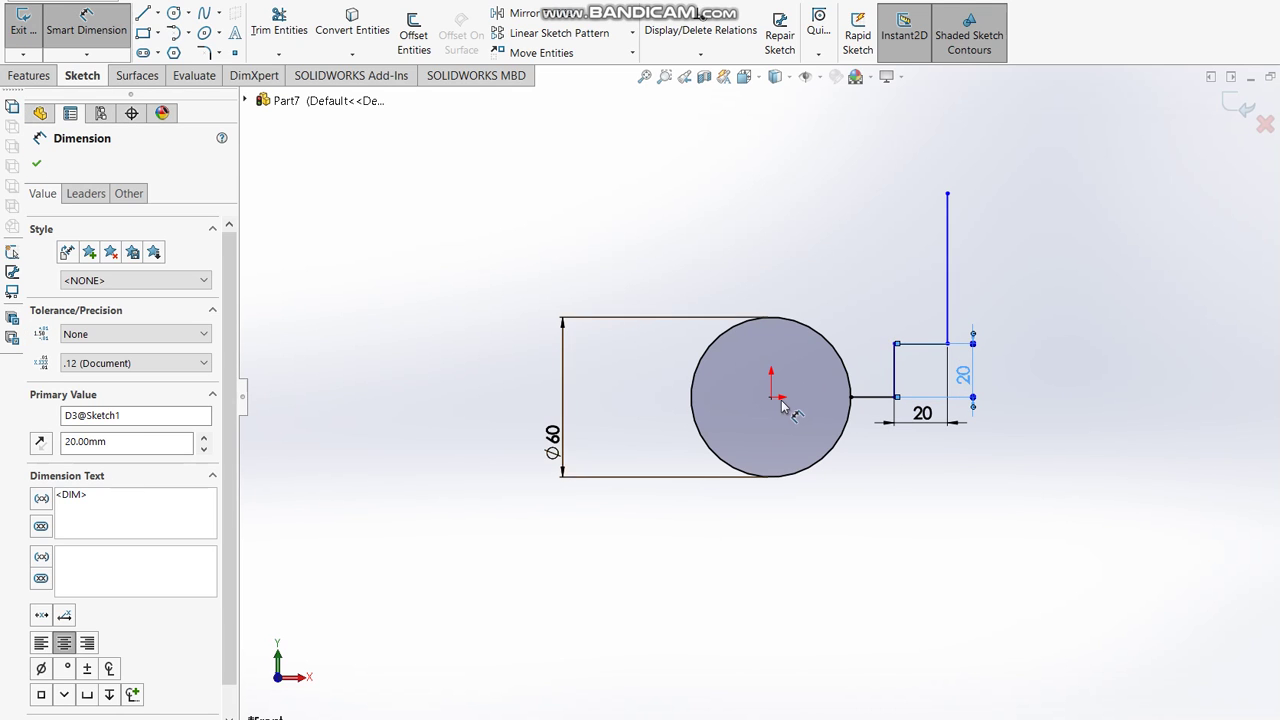
# Step: Set the tall vertical line 60 mm from the circle's centre
pyautogui.click(946, 334)
pyautogui.click(950, 330)
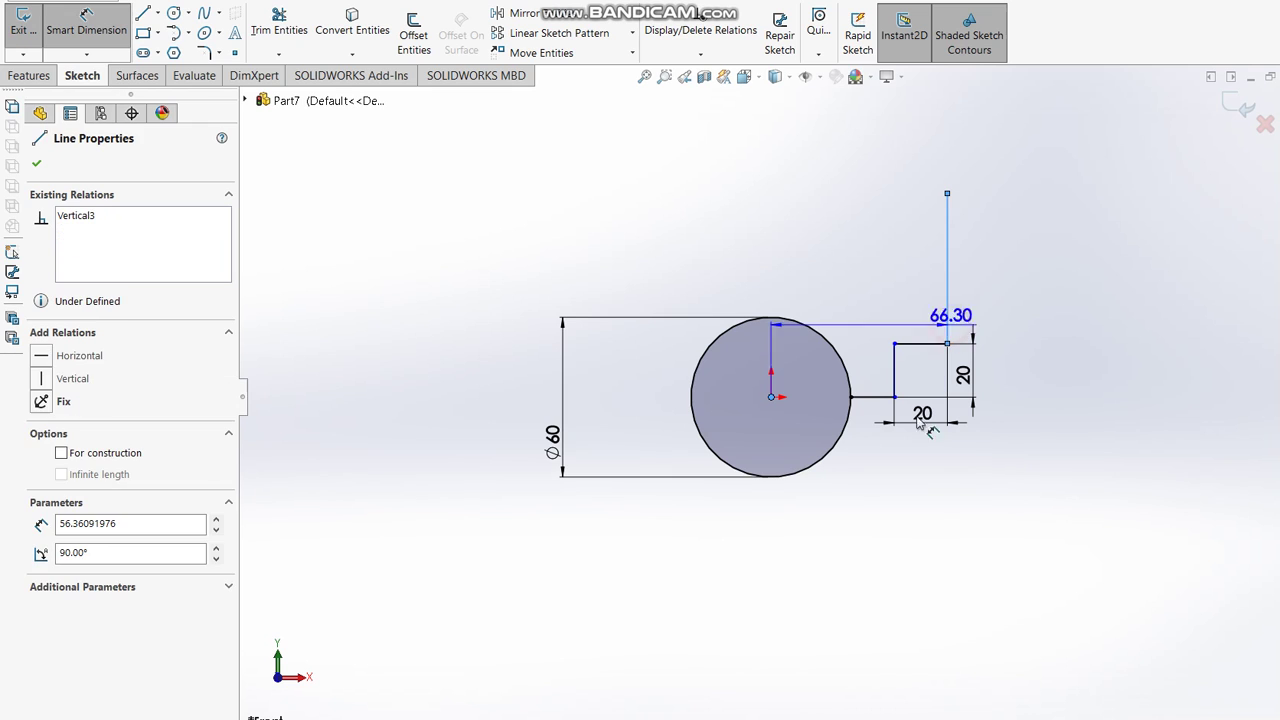
pyautogui.click(885, 517)
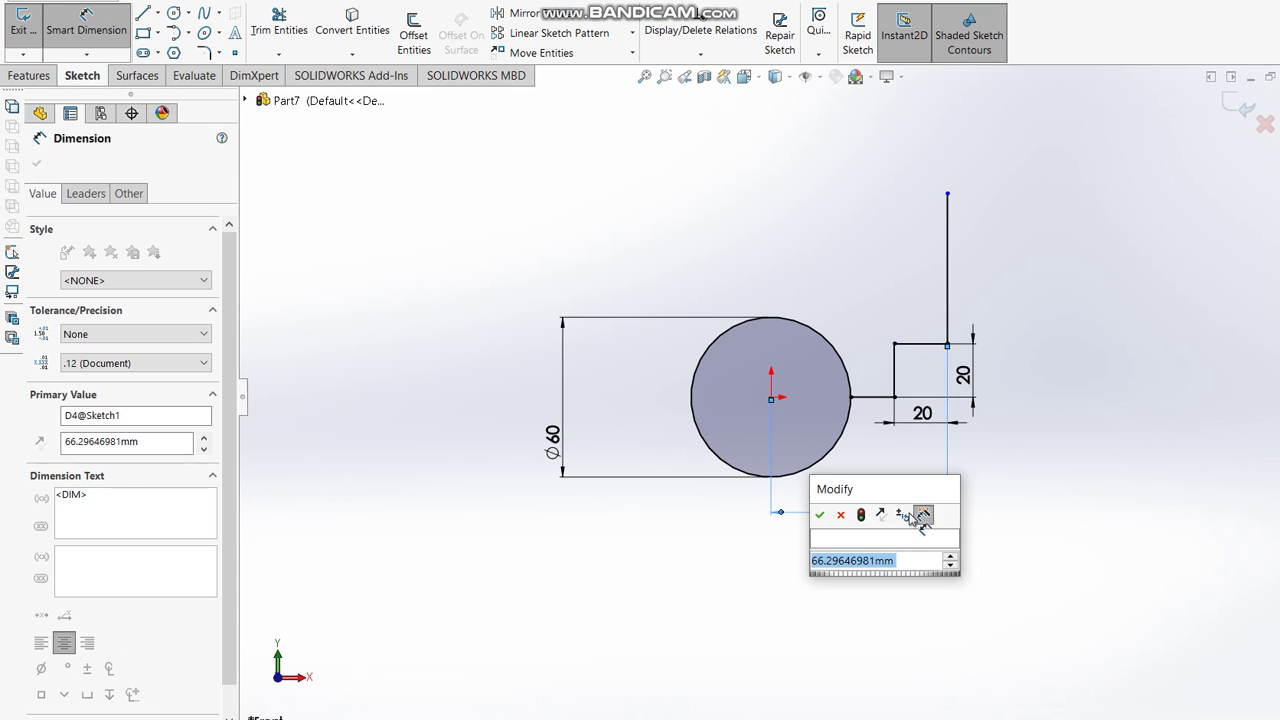
pyautogui.write('60')
pyautogui.press('Return')
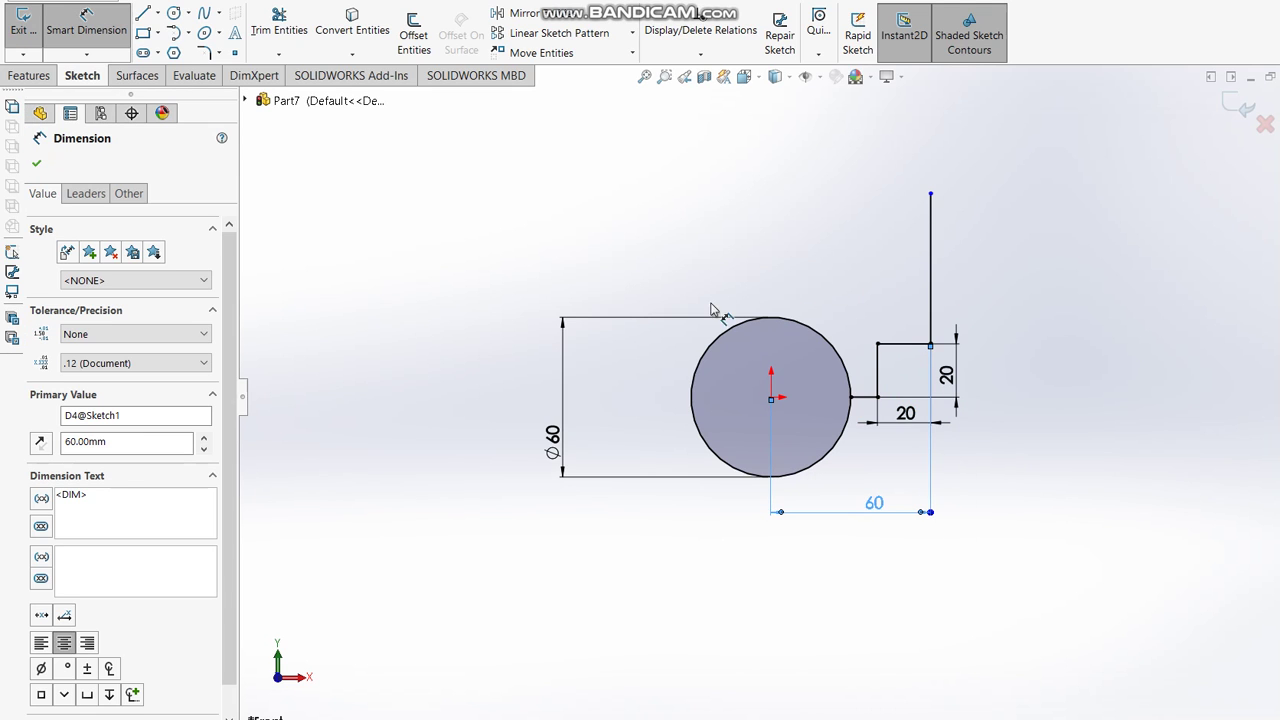
pyautogui.click(174, 12)
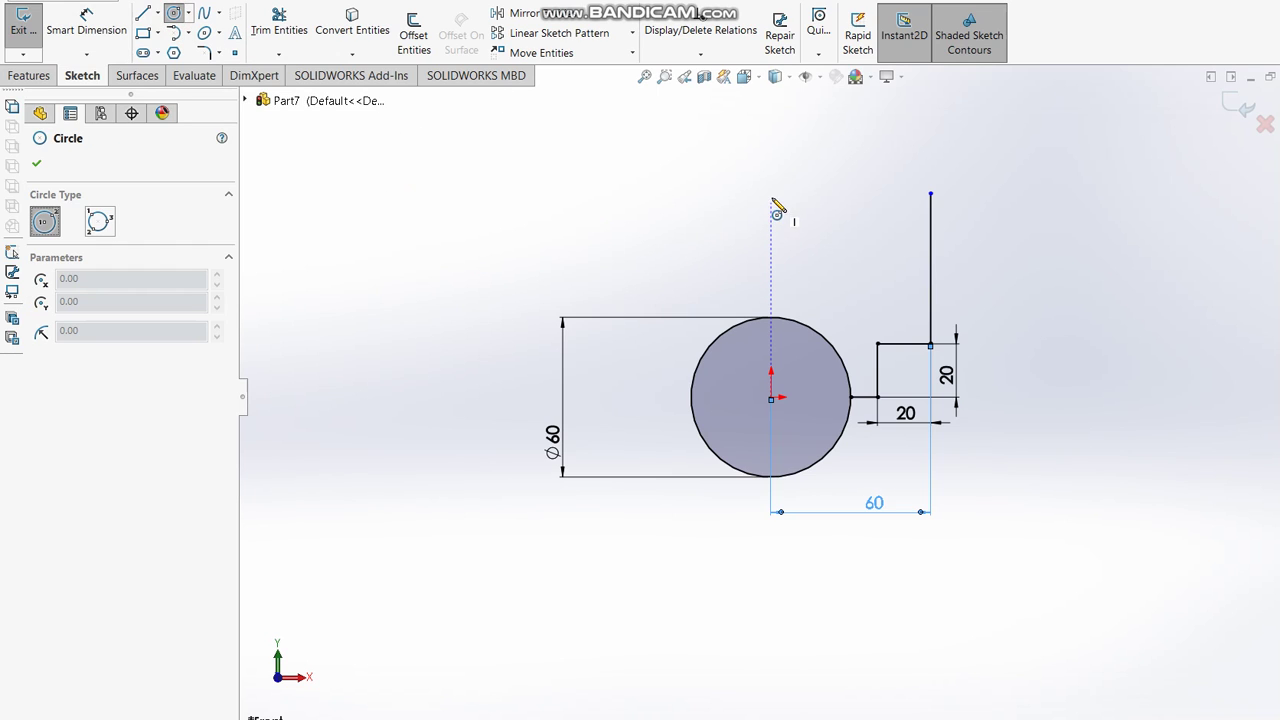
# Step: Sketch a small circle above the origin, and mark the 120 height in red on the reference drawing
pyautogui.click(771, 143)
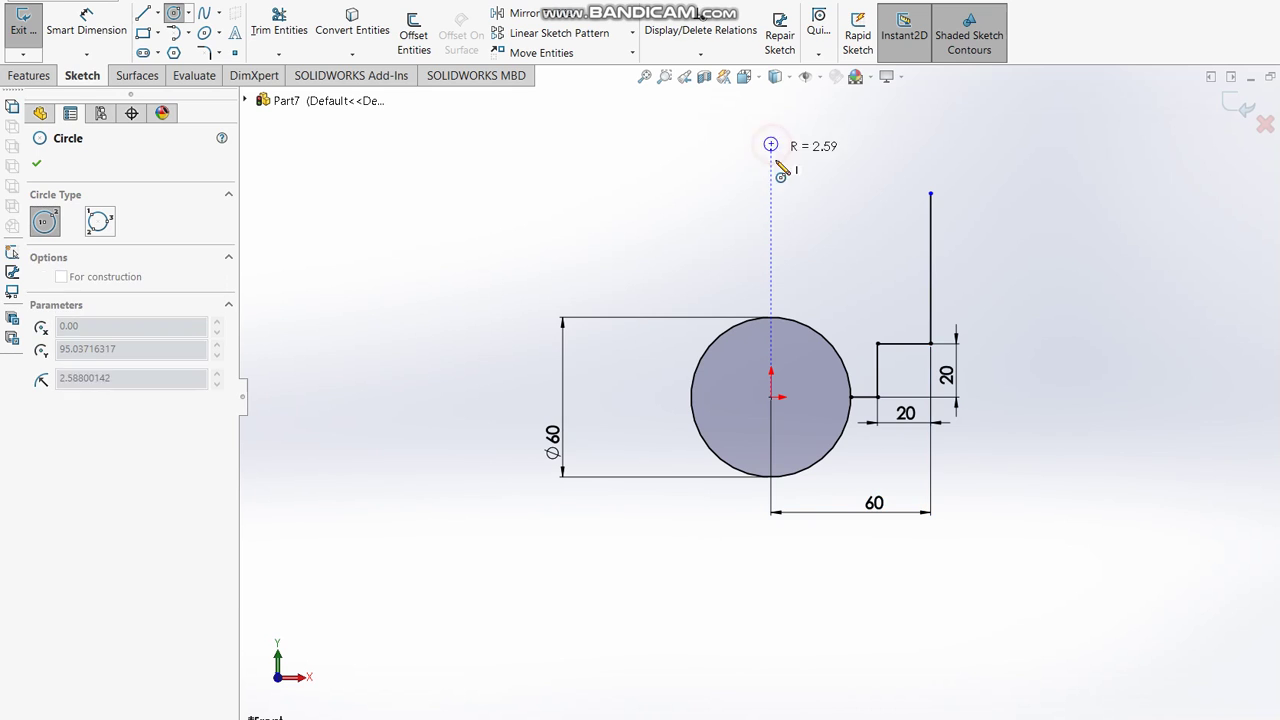
pyautogui.click(792, 170)
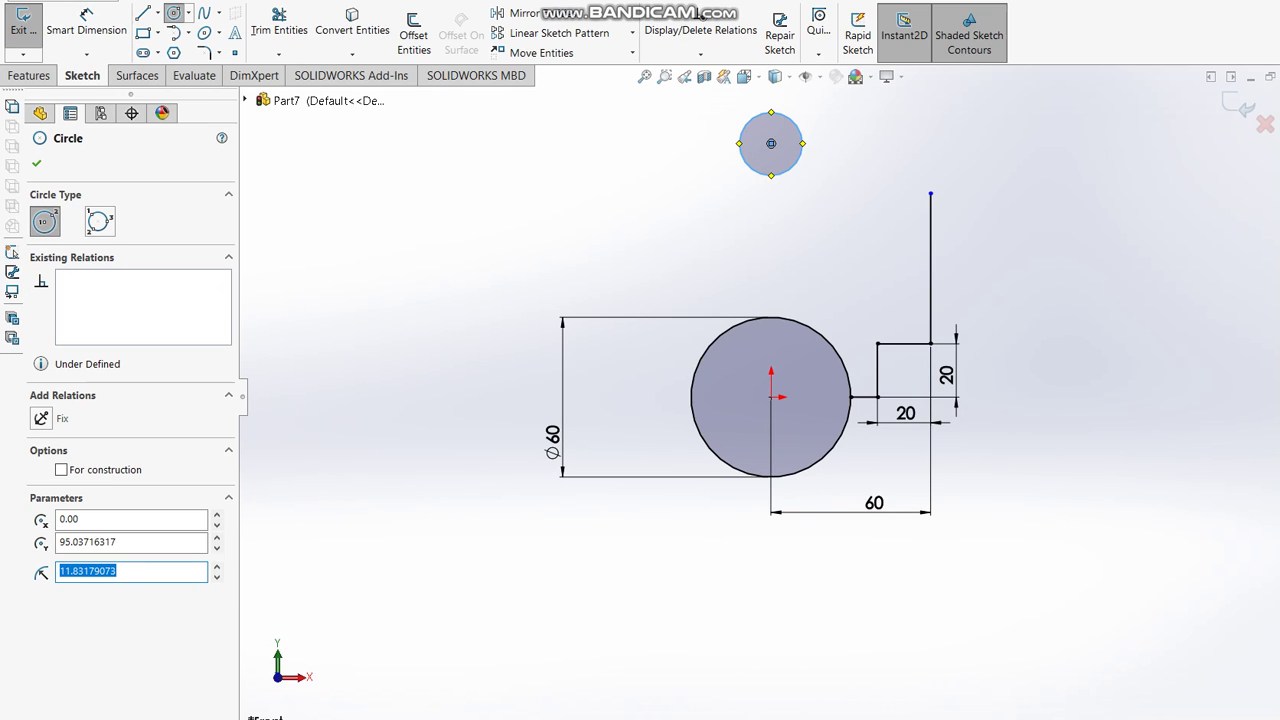
pyautogui.hotkey('alt', 'Tab')
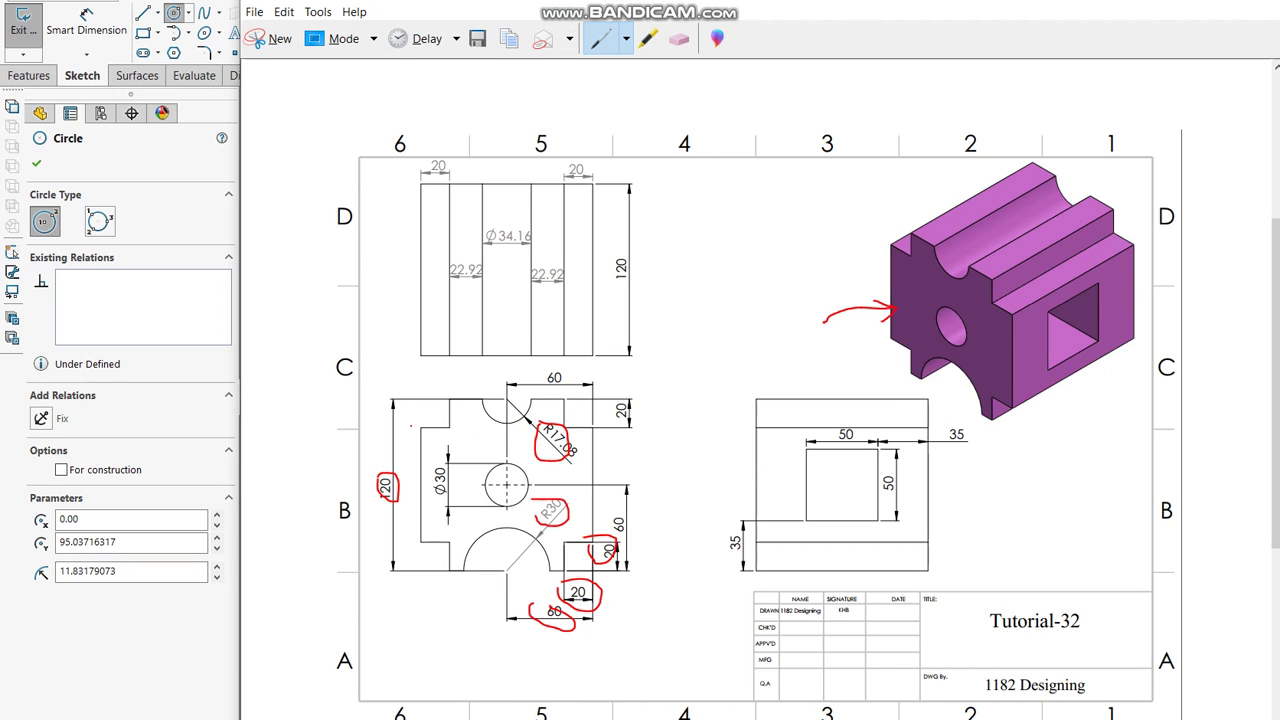
pyautogui.moveTo(367, 481); pyautogui.dragTo(410, 497)
pyautogui.hotkey('alt', 'Tab')
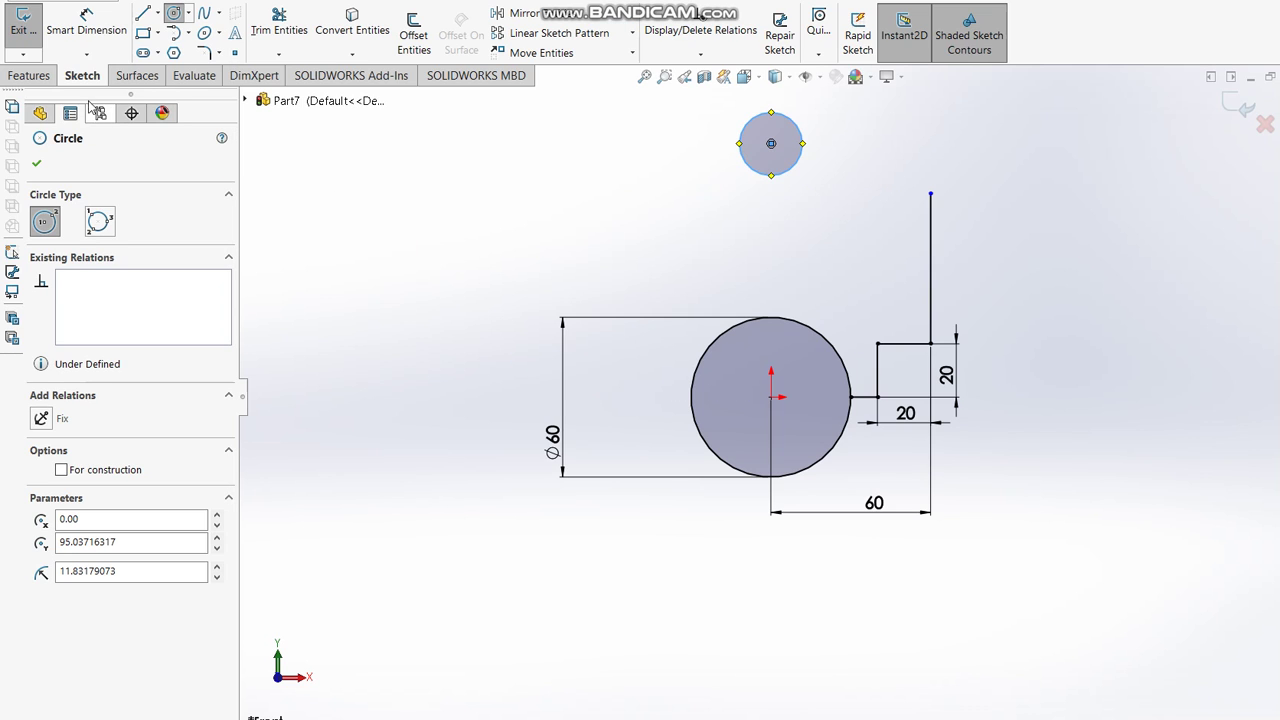
pyautogui.click(90, 28)
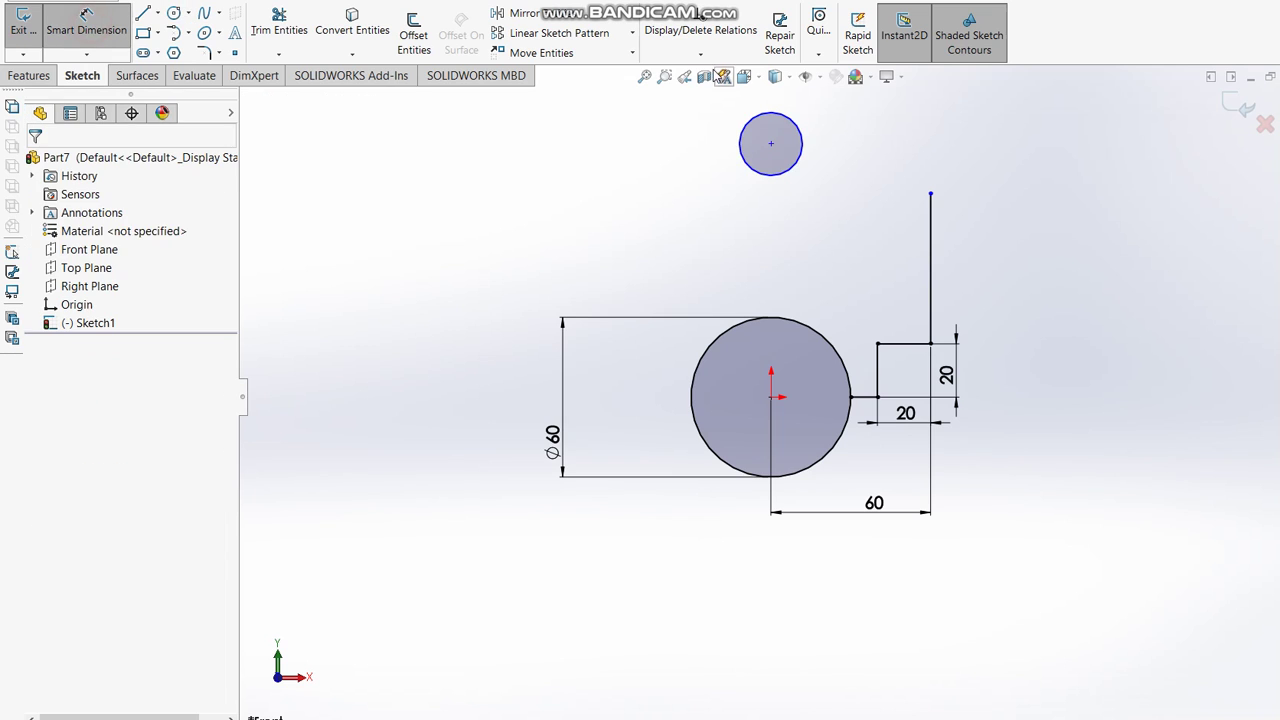
# Step: Dimension the small circle's centre 120 mm above the origin and its diameter to 35 mm
pyautogui.click(801, 170)
pyautogui.click(829, 454)
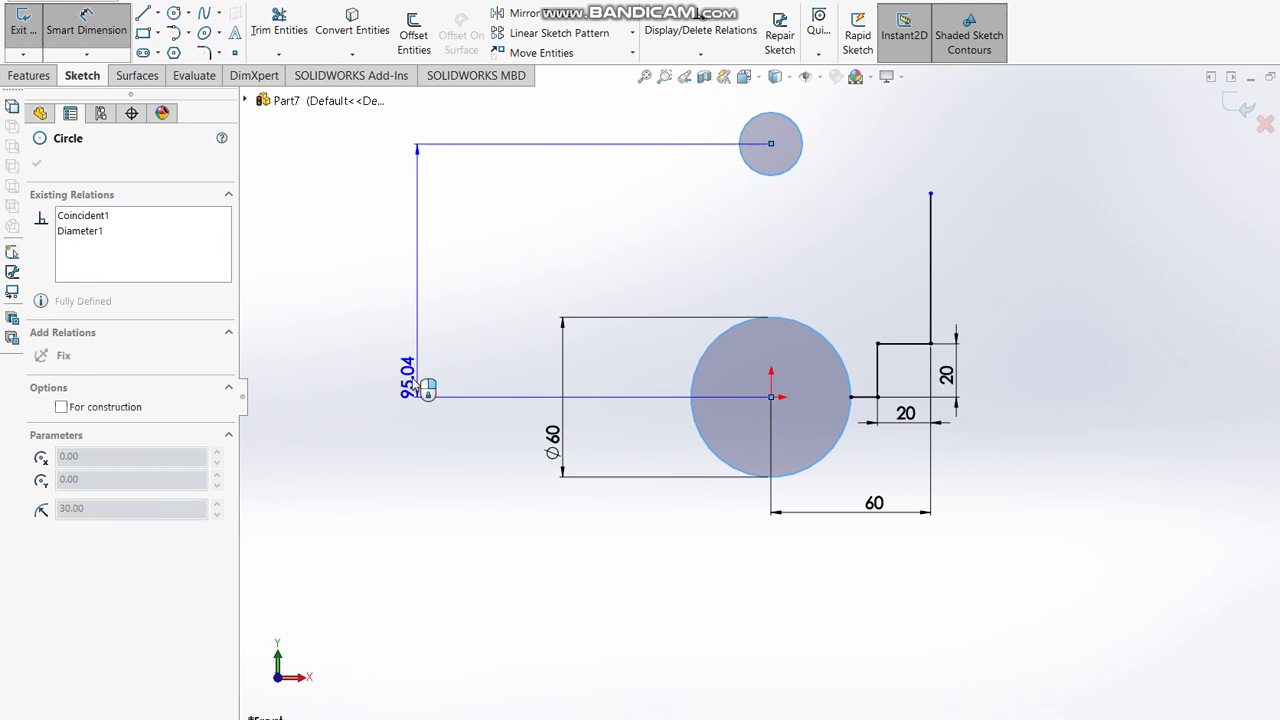
pyautogui.click(405, 388)
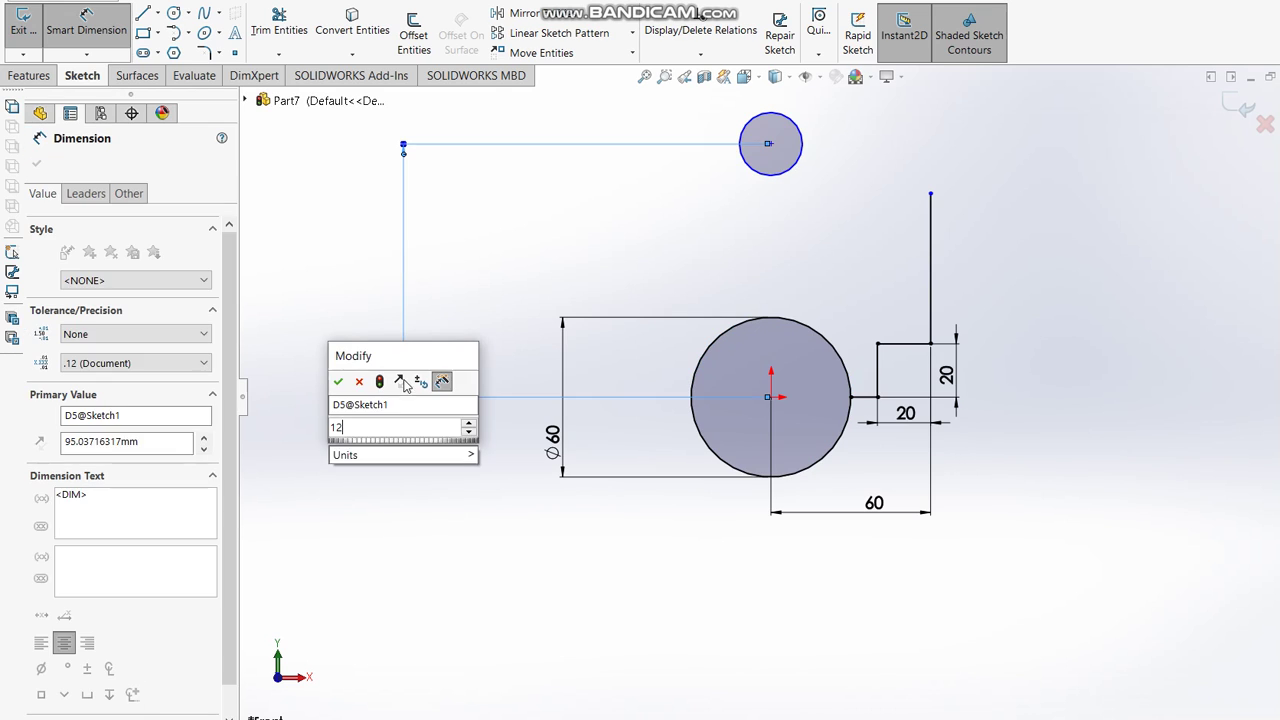
pyautogui.write('120')
pyautogui.press('Return')
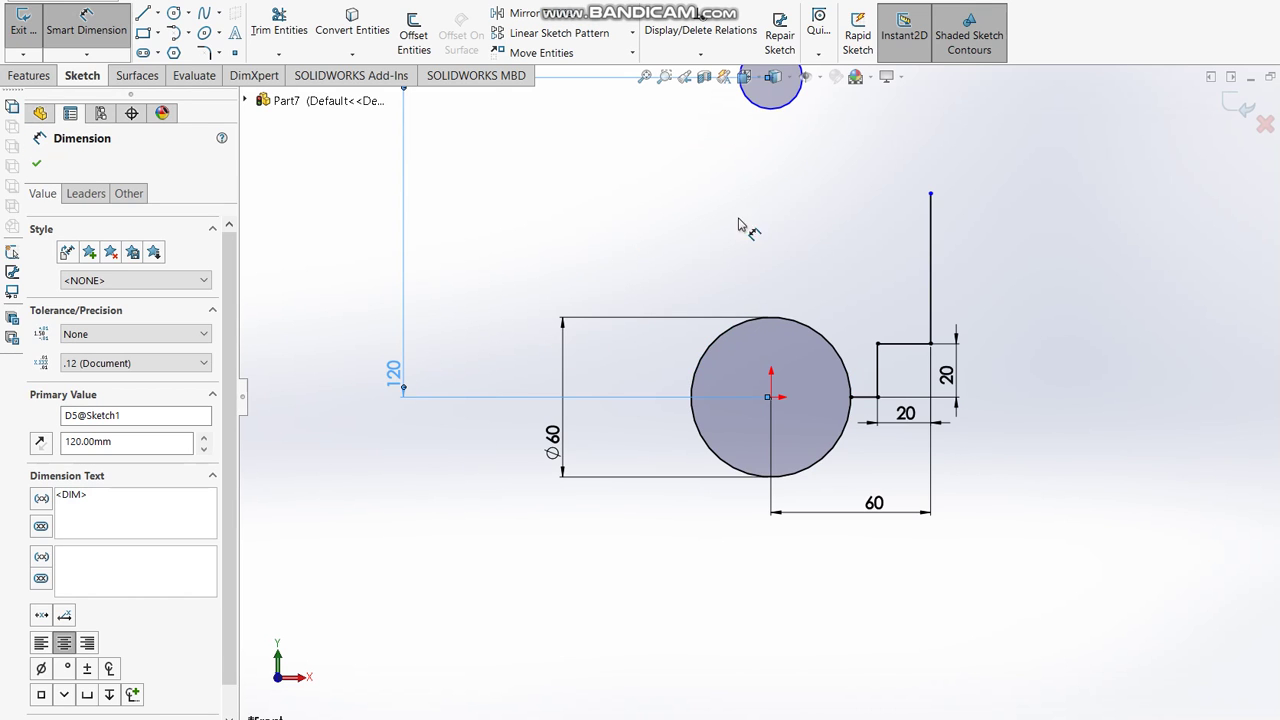
pyautogui.click(790, 153)
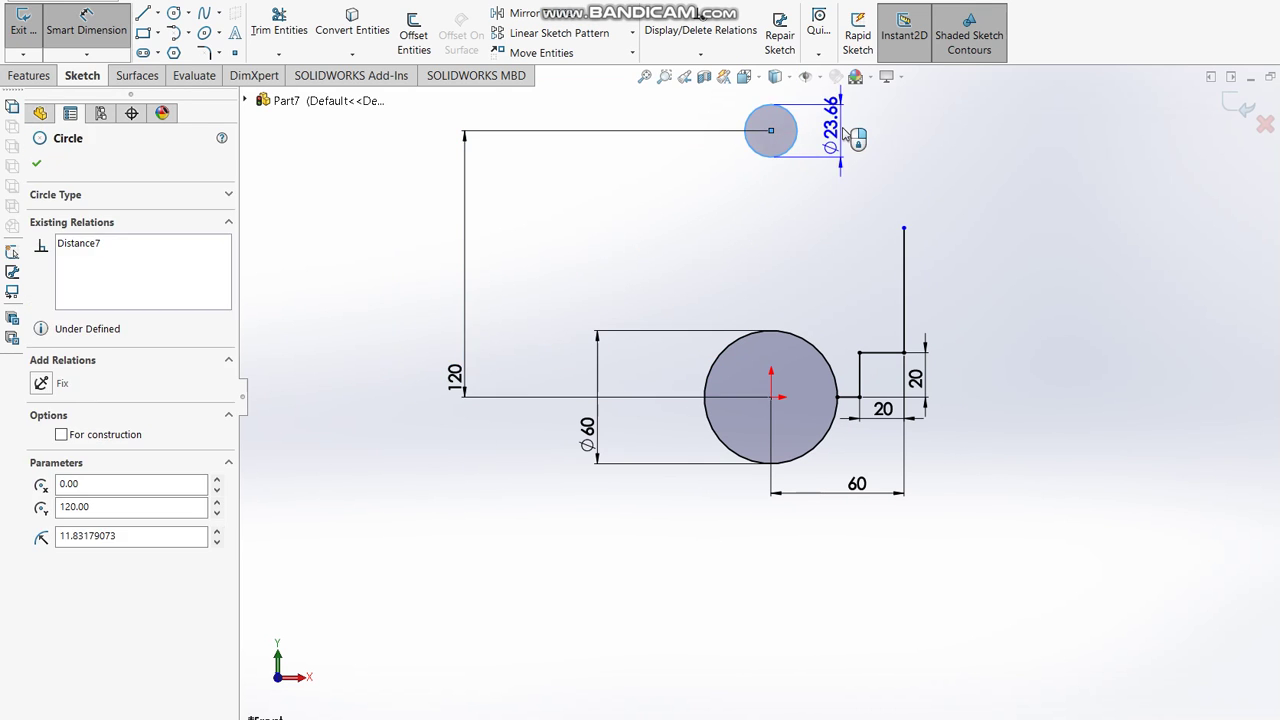
pyautogui.click(670, 115)
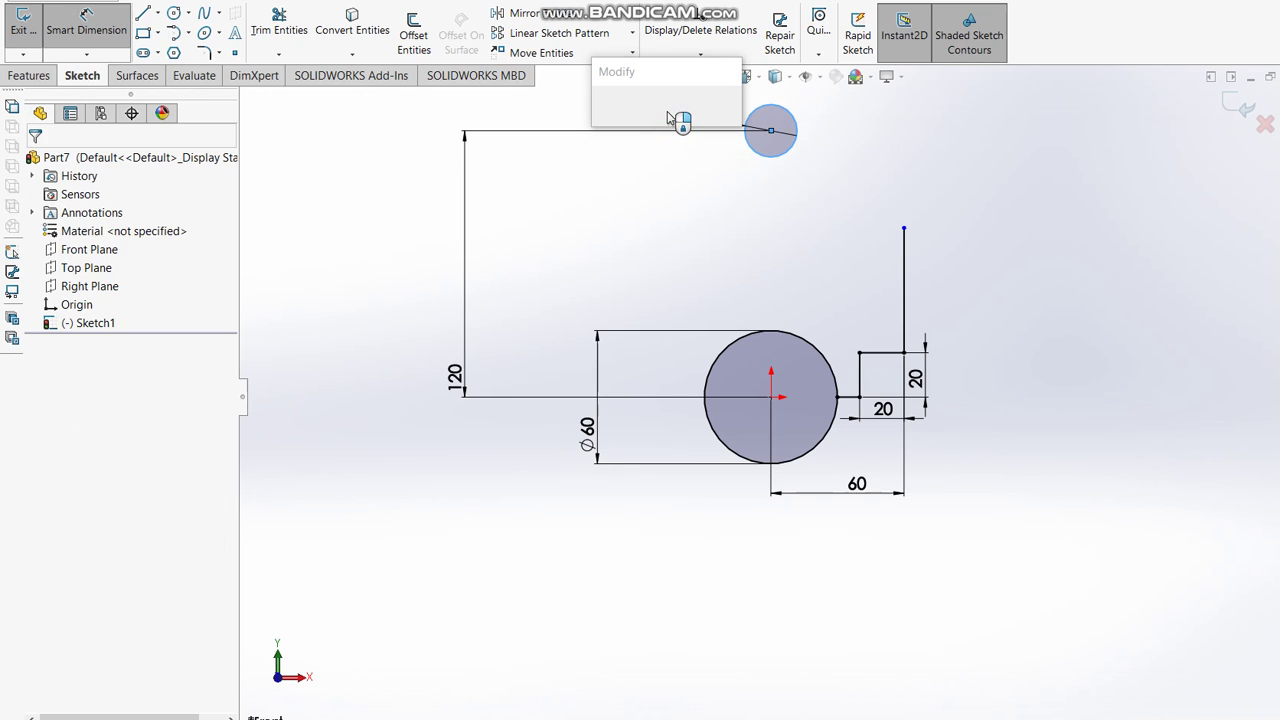
pyautogui.click(785, 165)
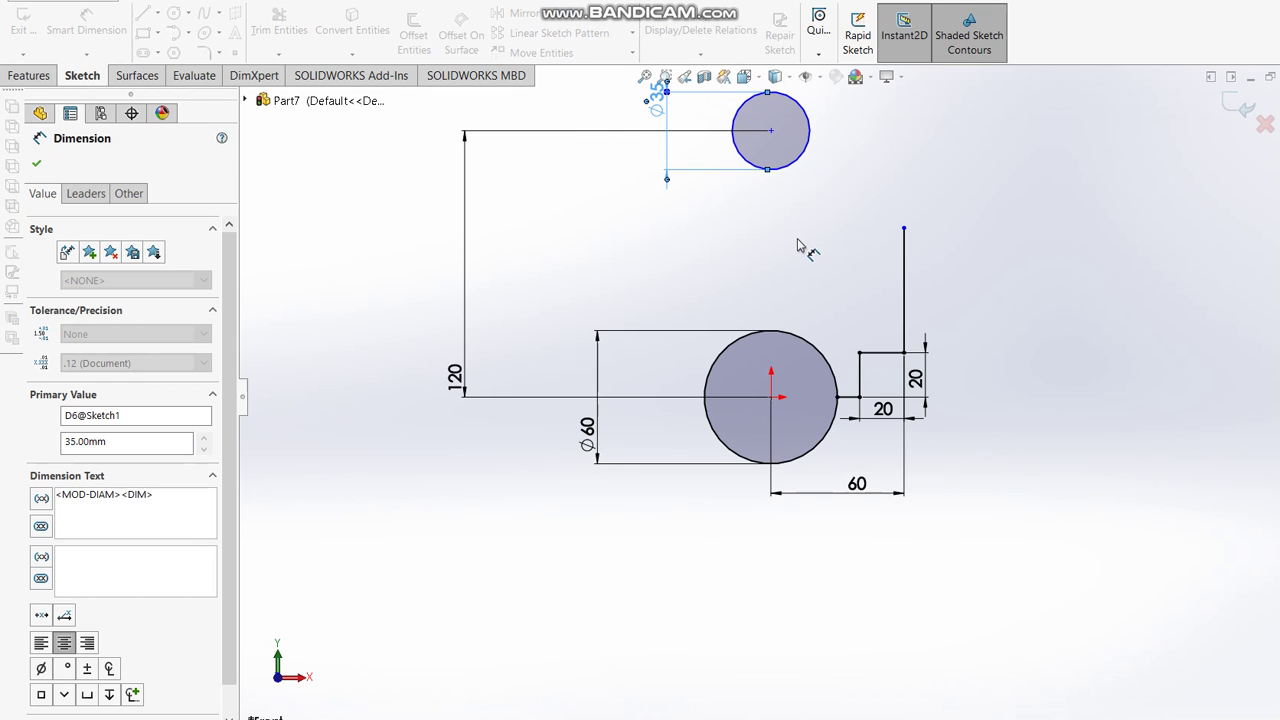
# Step: Draw a step of lines from the small circle's right edge: right, down, then right
pyautogui.click(143, 13)
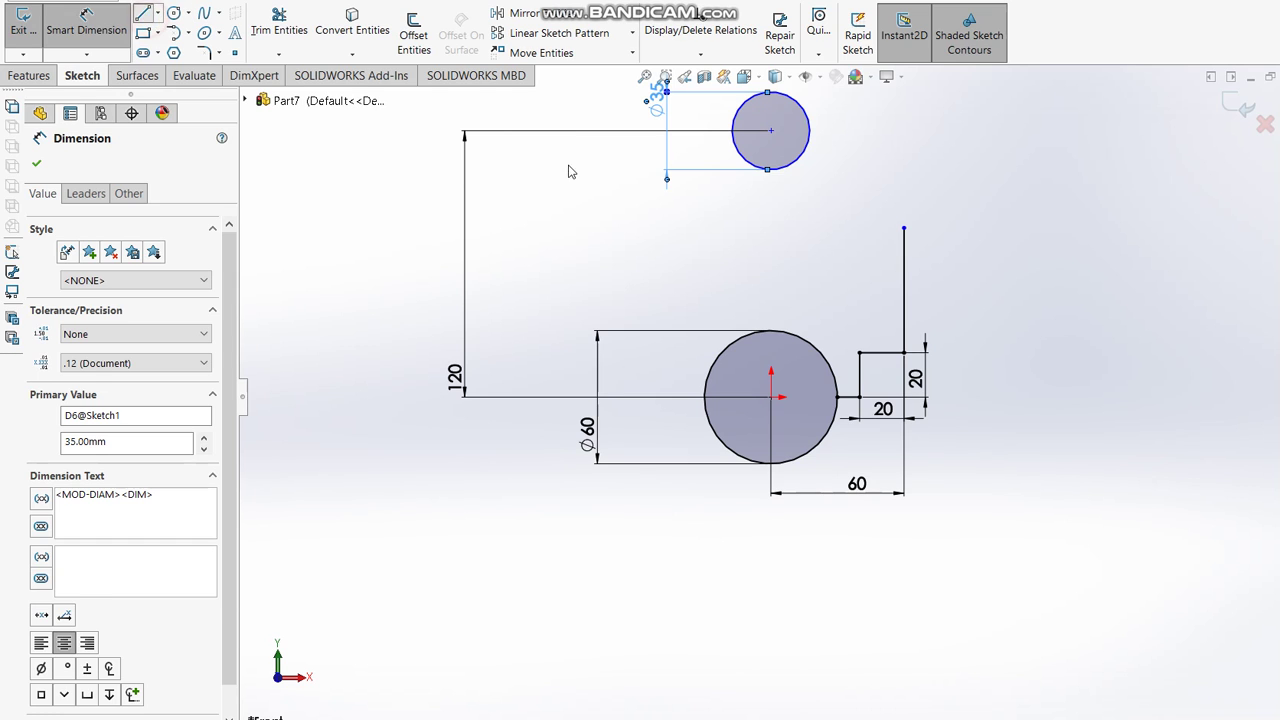
pyautogui.click(809, 131)
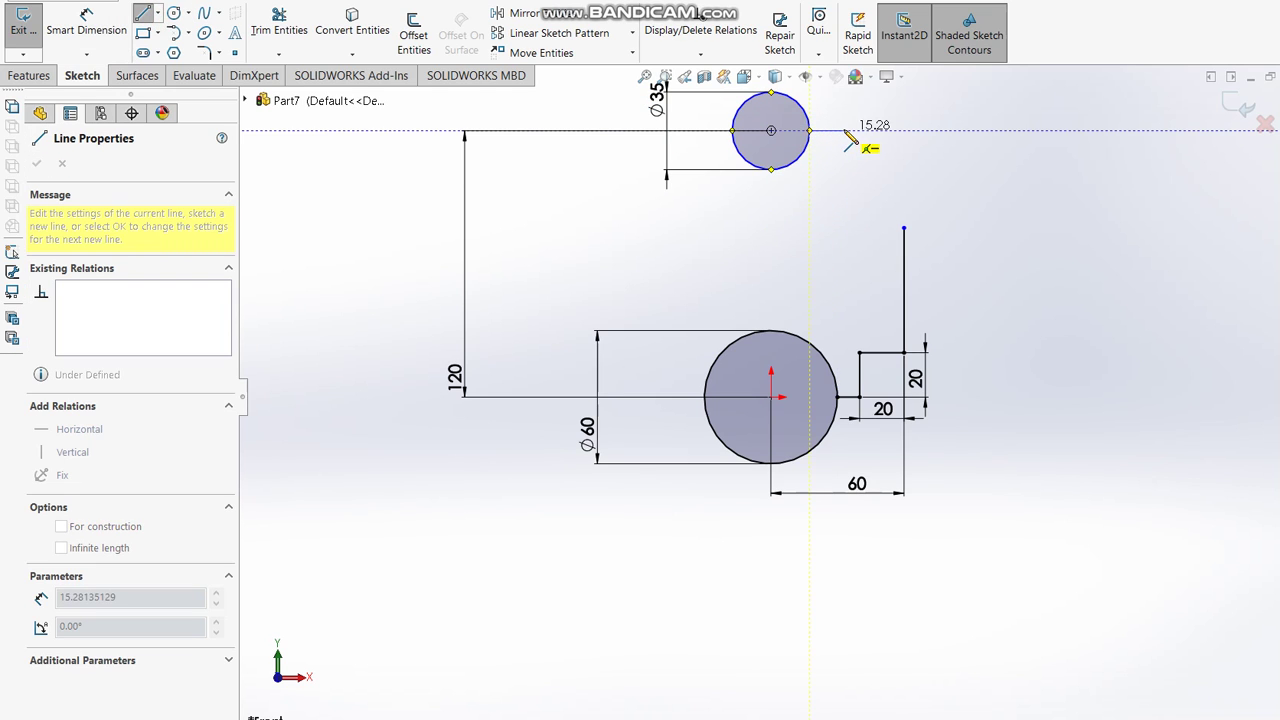
pyautogui.click(843, 131)
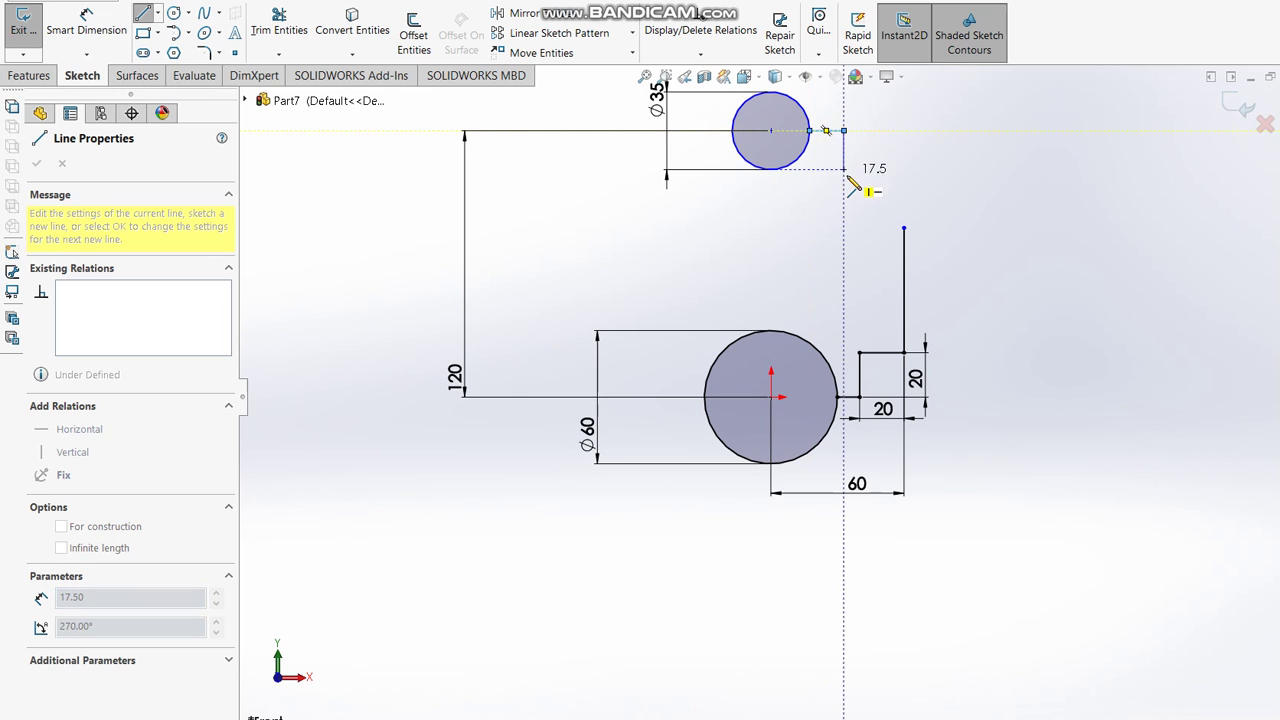
pyautogui.click(843, 180)
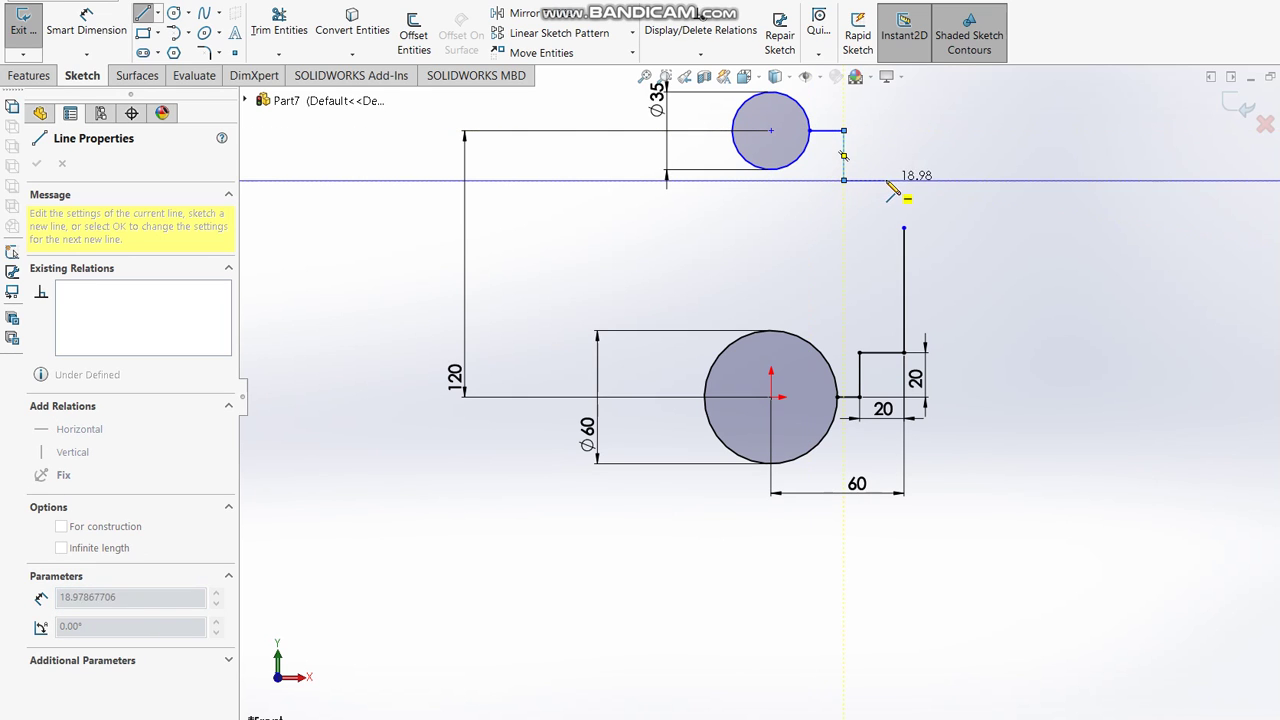
pyautogui.click(903, 180)
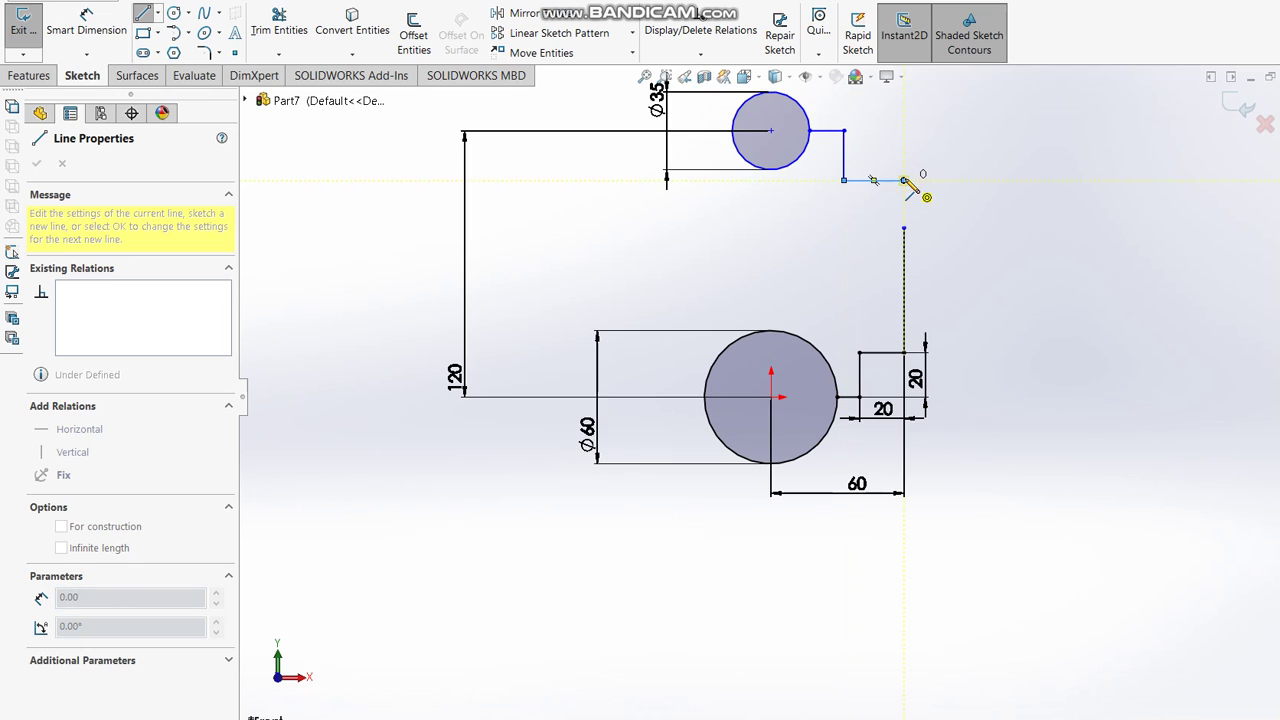
pyautogui.press('Escape')
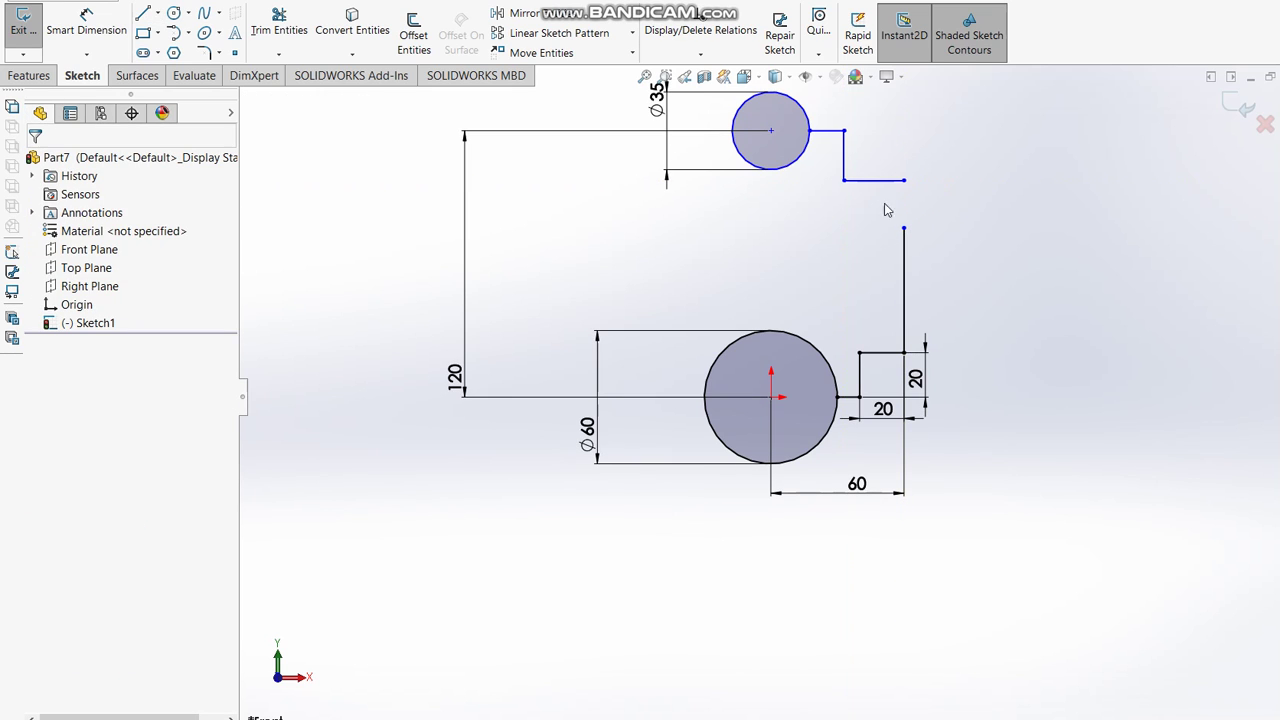
# Step: Dimension the upper step's horizontal and vertical segments to 20 mm each
pyautogui.click(86, 30)
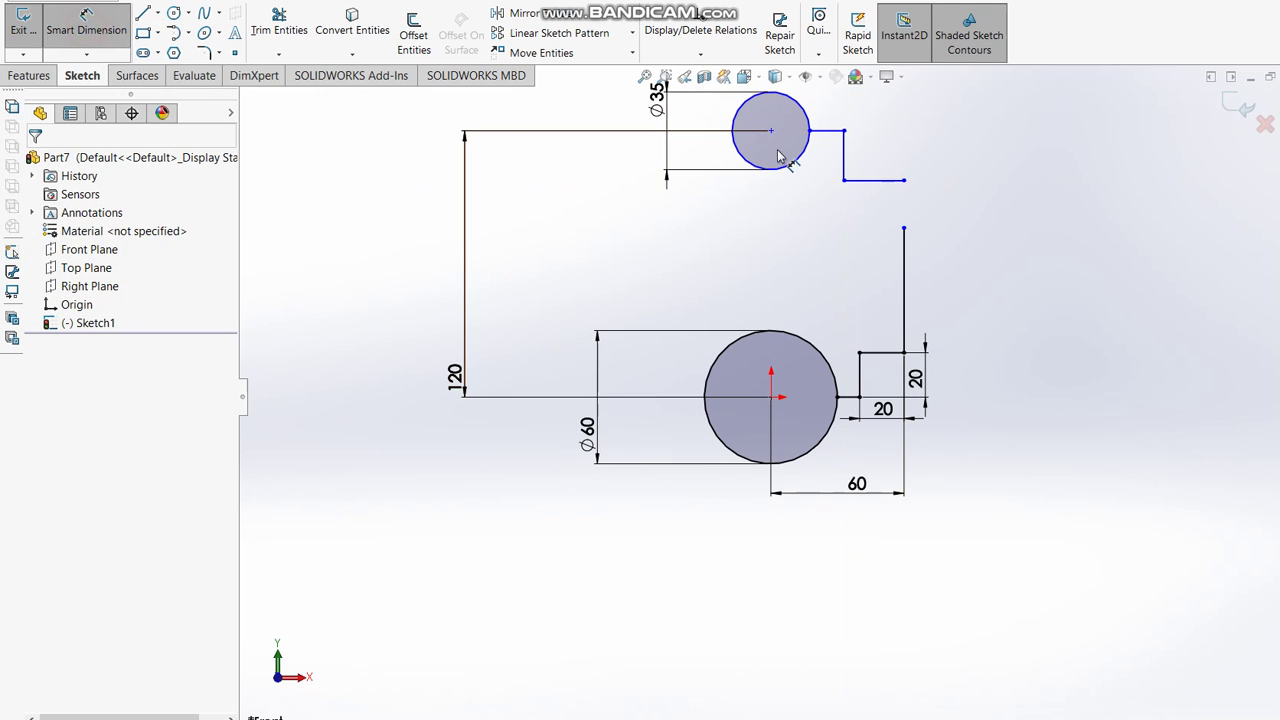
pyautogui.click(880, 180)
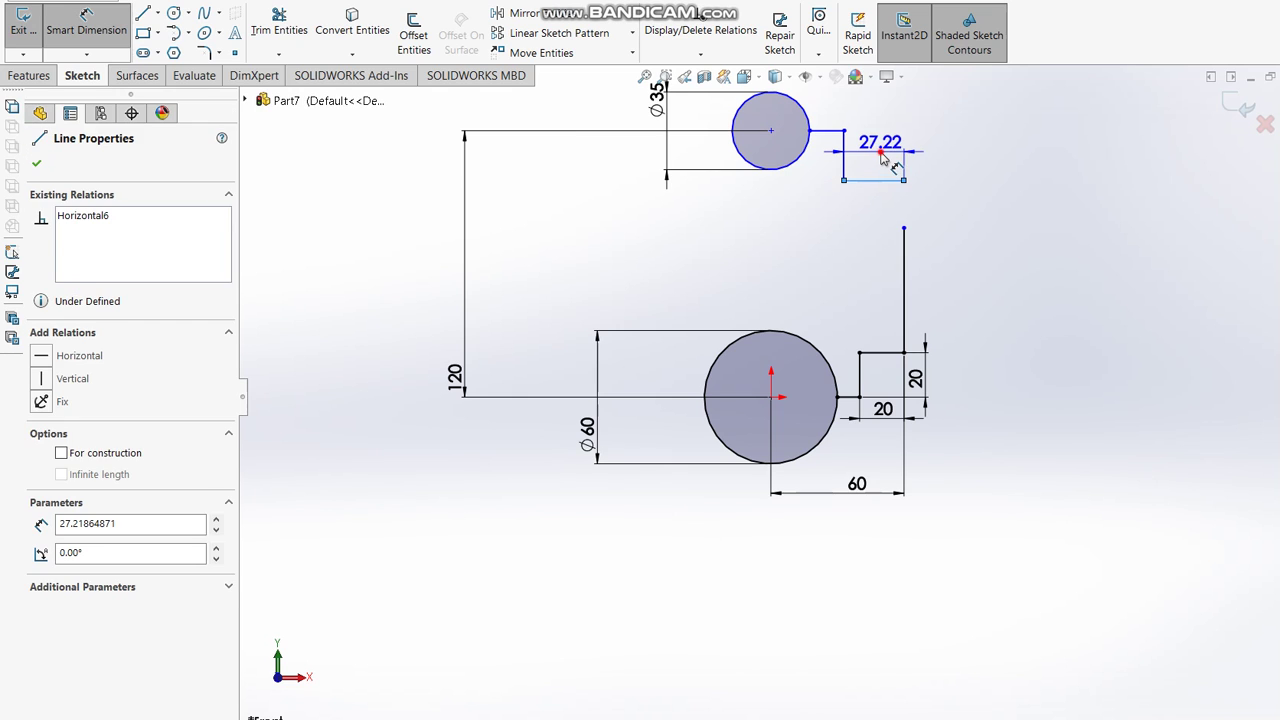
pyautogui.click(886, 160)
pyautogui.click(990, 125)
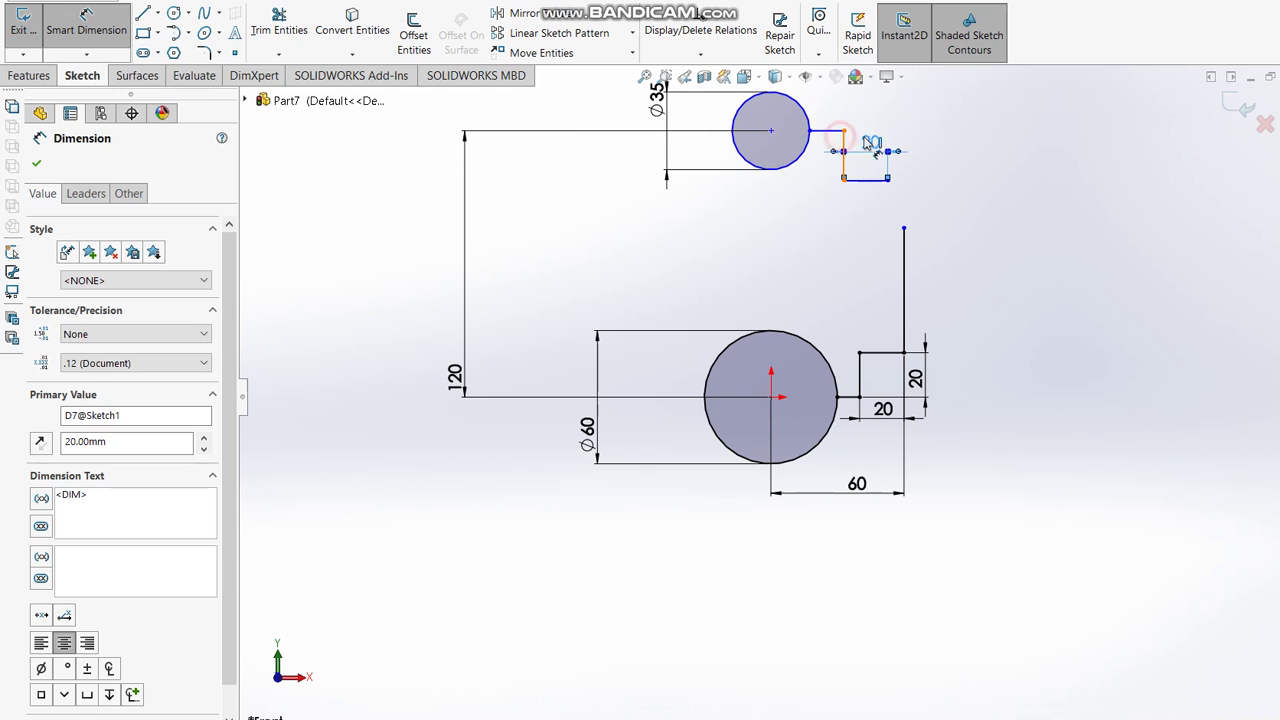
pyautogui.click(888, 160)
pyautogui.click(886, 150)
pyautogui.write('20')
pyautogui.click(993, 122)
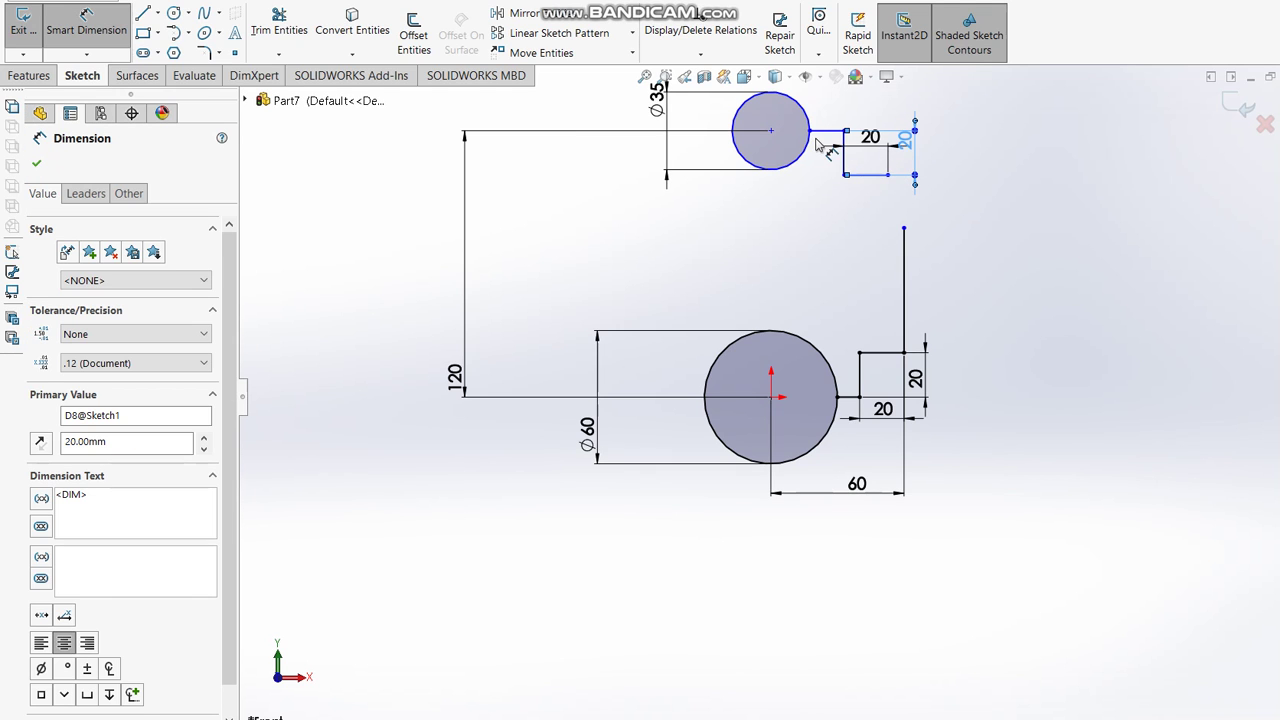
# Step: Set the step's outer corner 60 mm from the small circle's centre
pyautogui.click(887, 175)
pyautogui.click(770, 130)
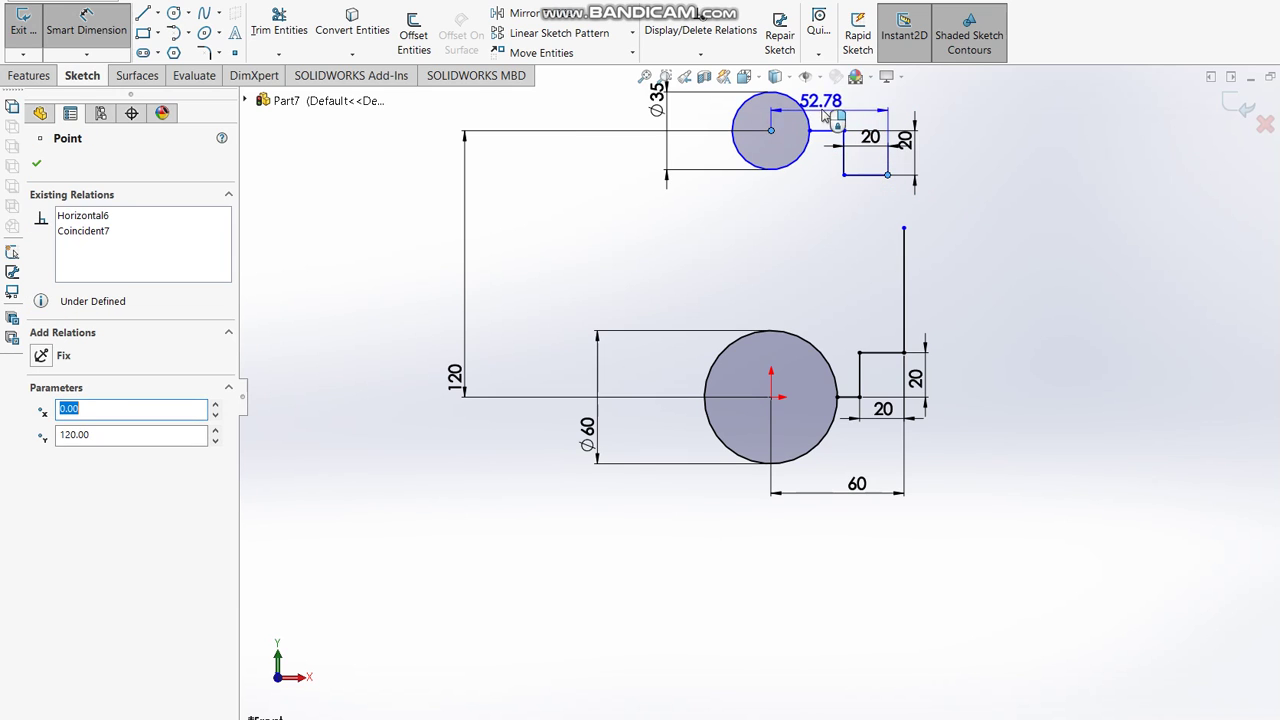
pyautogui.click(825, 112)
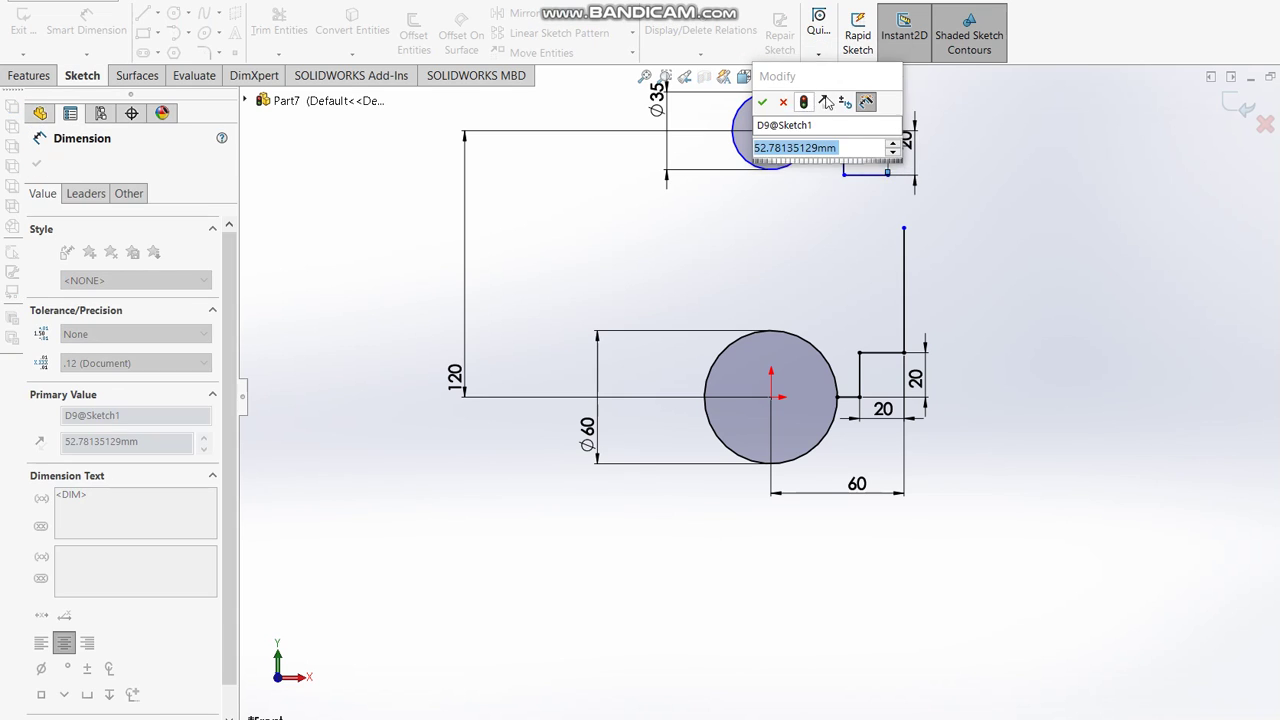
pyautogui.write('60')
pyautogui.press('Return')
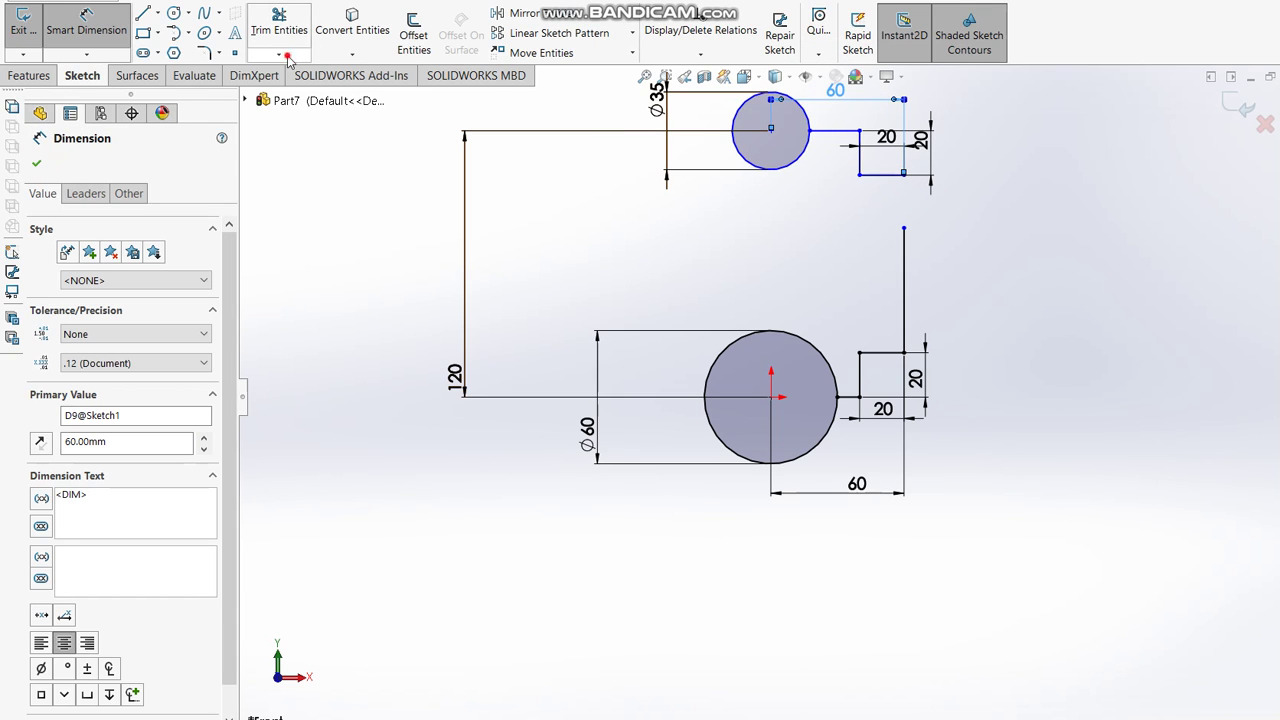
# Step: Trim the gap so the upper step joins the long vertical edge
pyautogui.click(280, 55)
pyautogui.click(302, 75)
pyautogui.click(904, 250)
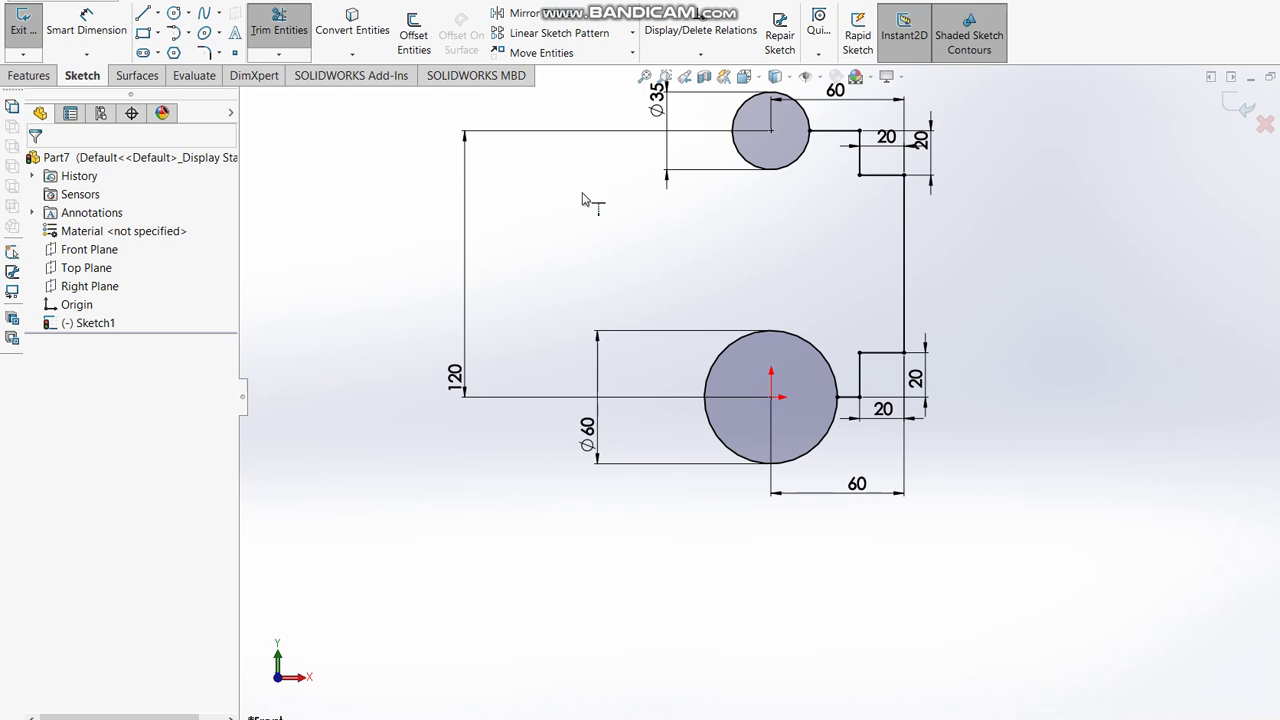
pyautogui.press('Escape')
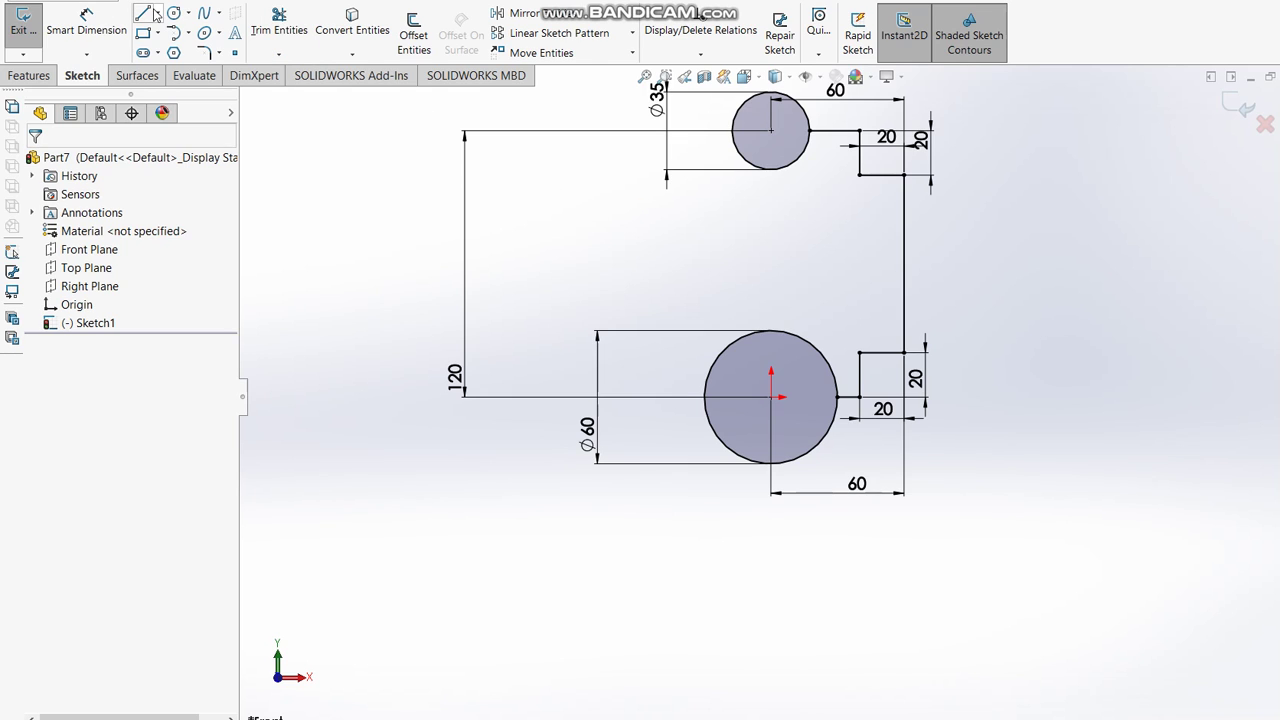
# Step: Draw a vertical centreline up from the origin and mirror the right-side outline across it
pyautogui.click(157, 13)
pyautogui.click(163, 53)
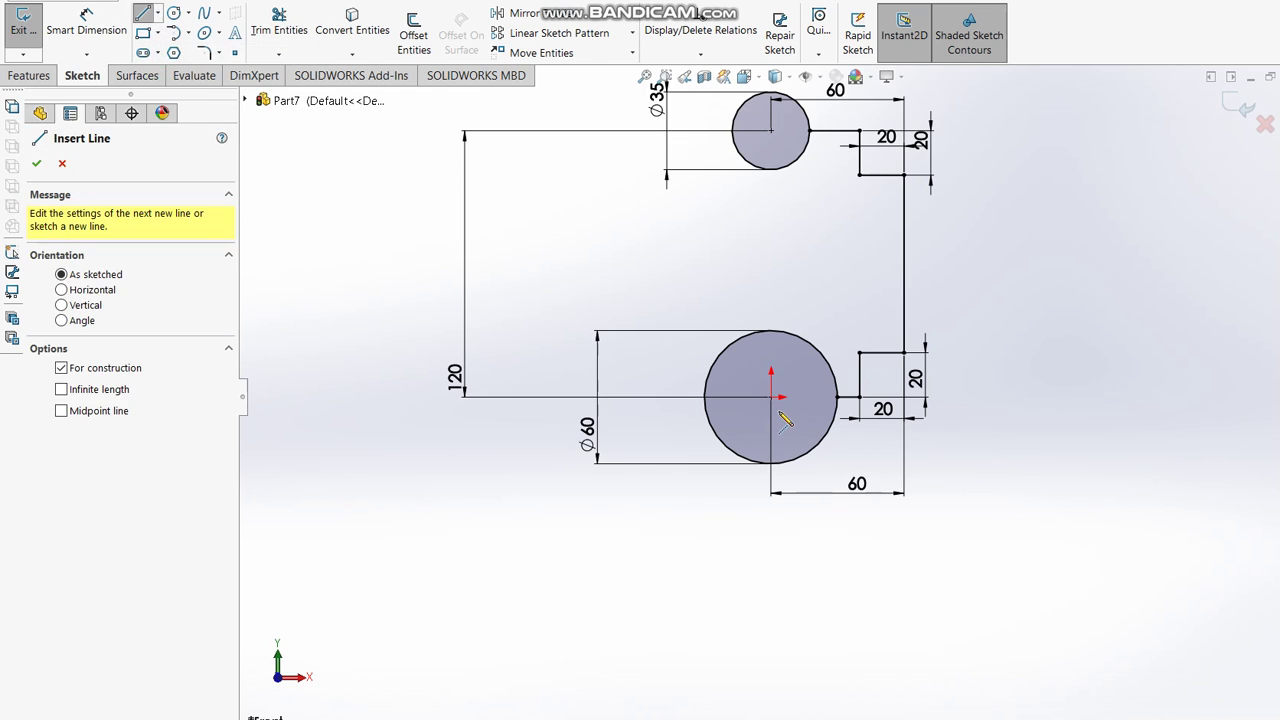
pyautogui.click(771, 397)
pyautogui.click(771, 271)
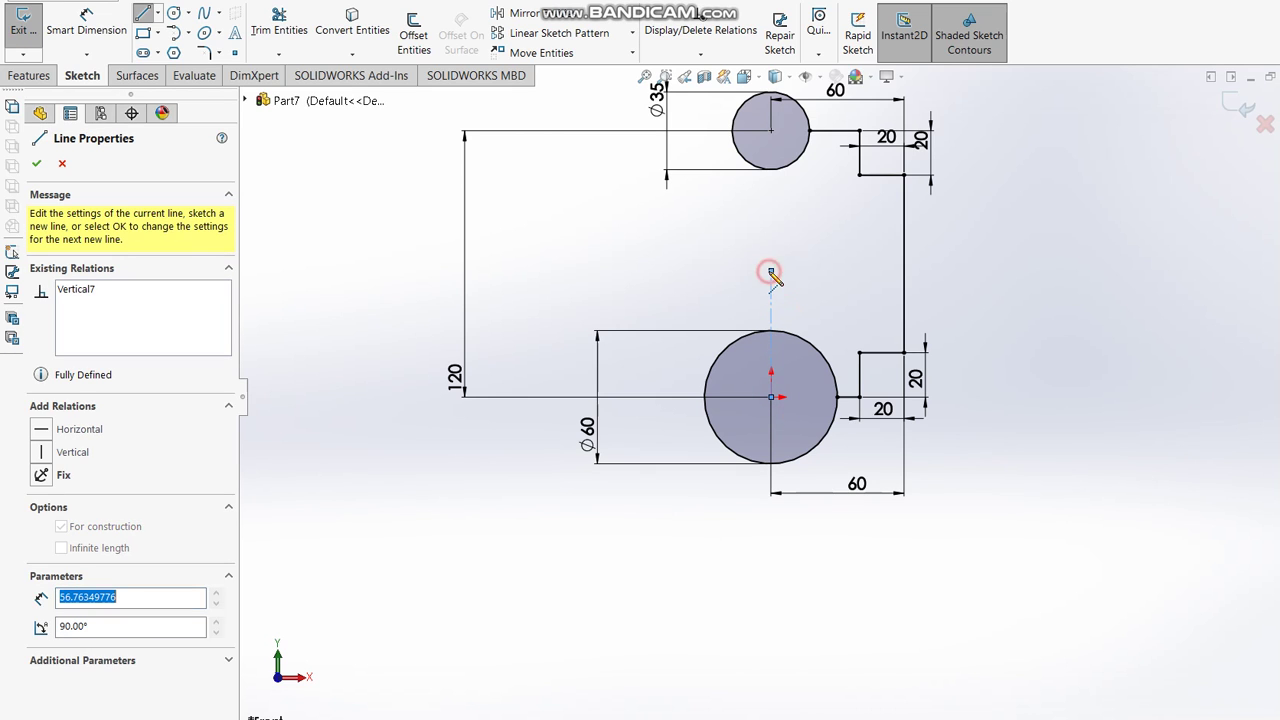
pyautogui.press('Escape')
pyautogui.moveTo(1030, 505); pyautogui.dragTo(686, 121)
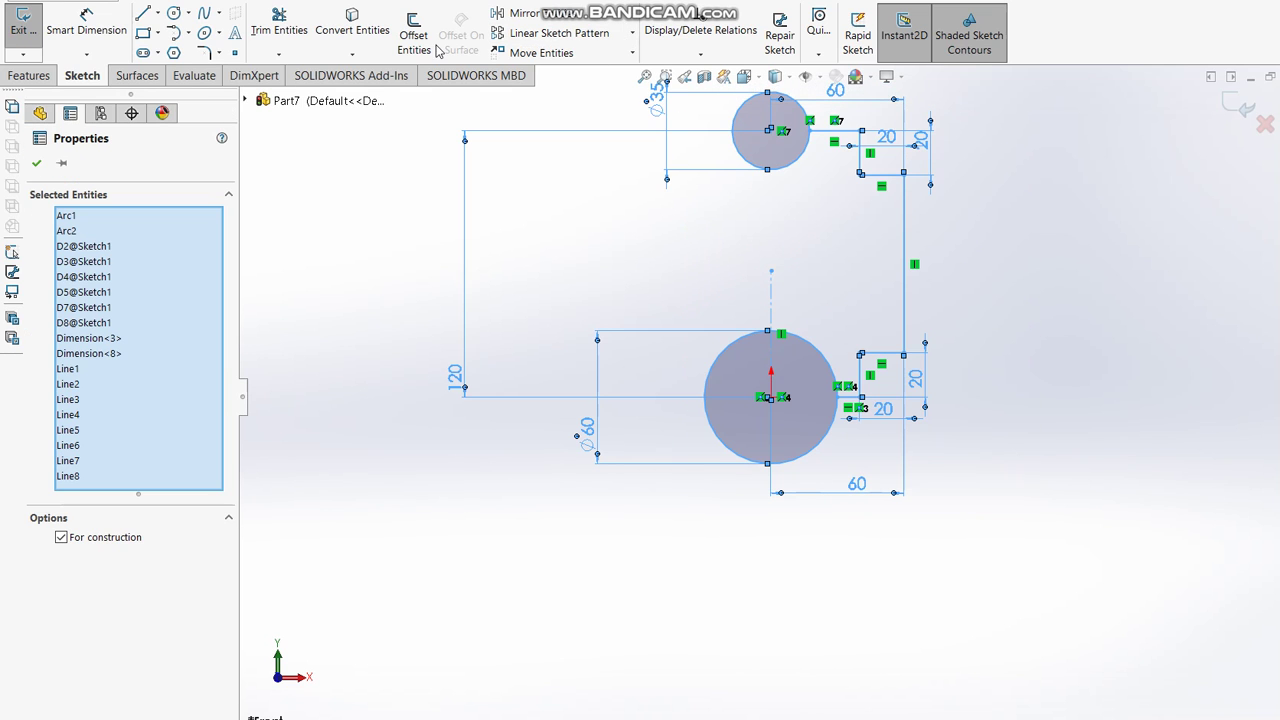
pyautogui.press('Escape')
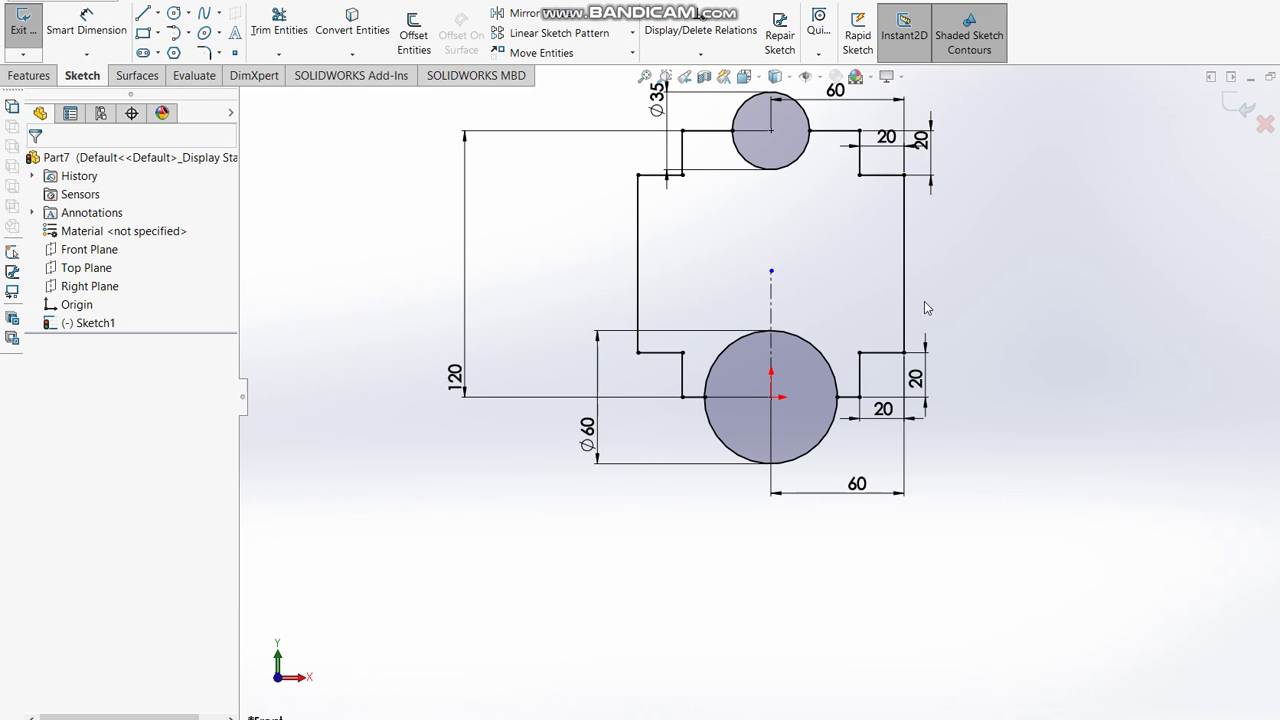
# Step: Trim the small circle's upper half and the Ø60 circle's lower half, then delete the lower 60 dimension
pyautogui.click(279, 30)
pyautogui.moveTo(815, 100); pyautogui.dragTo(795, 125)
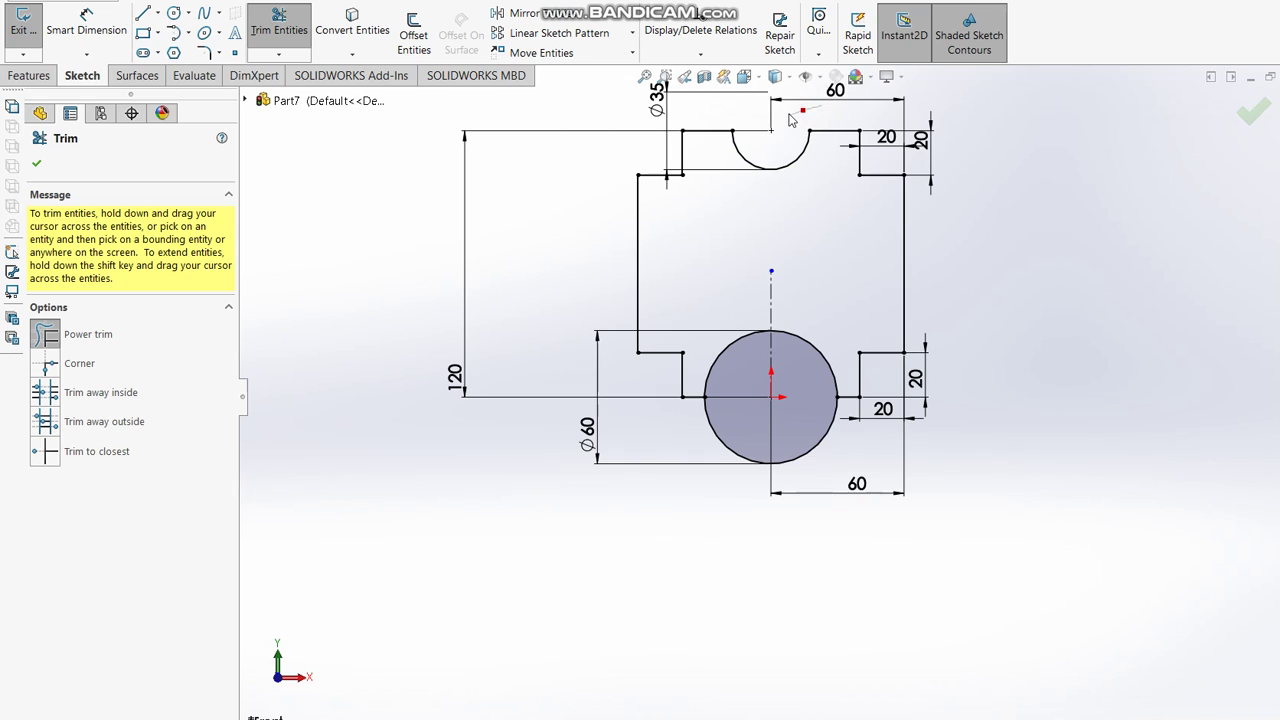
pyautogui.moveTo(828, 463); pyautogui.dragTo(810, 452)
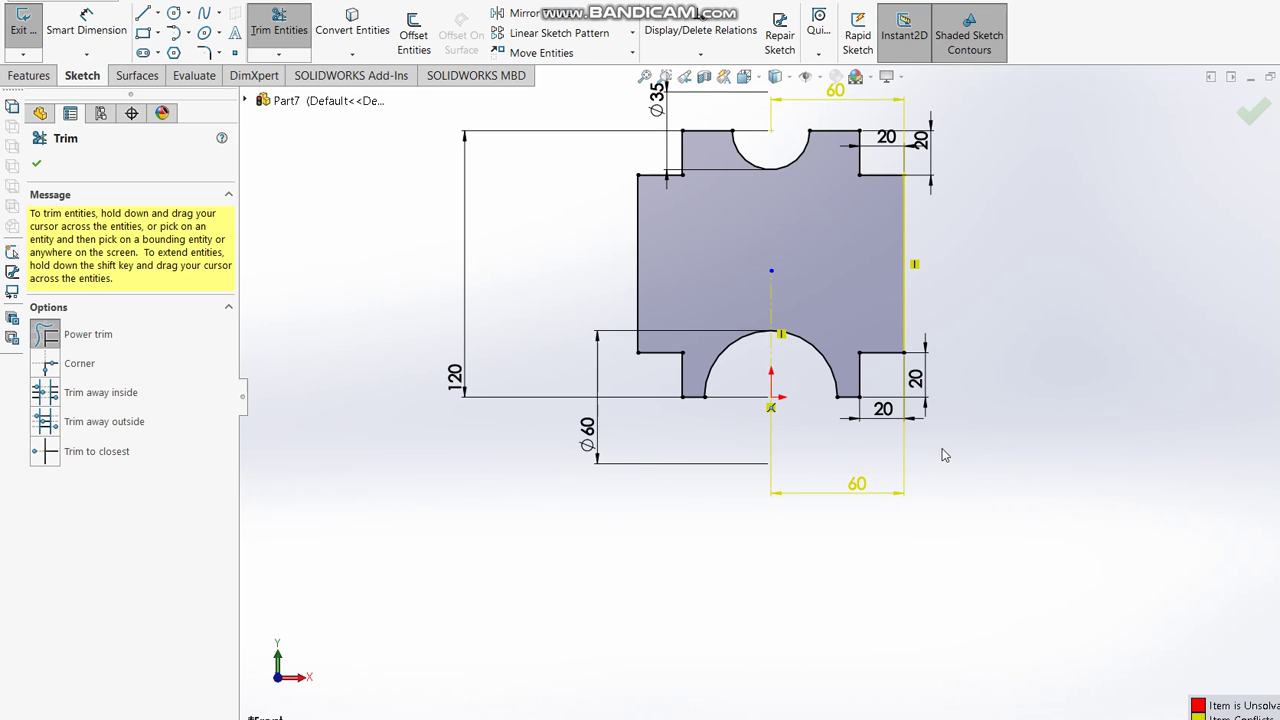
pyautogui.click(36, 163)
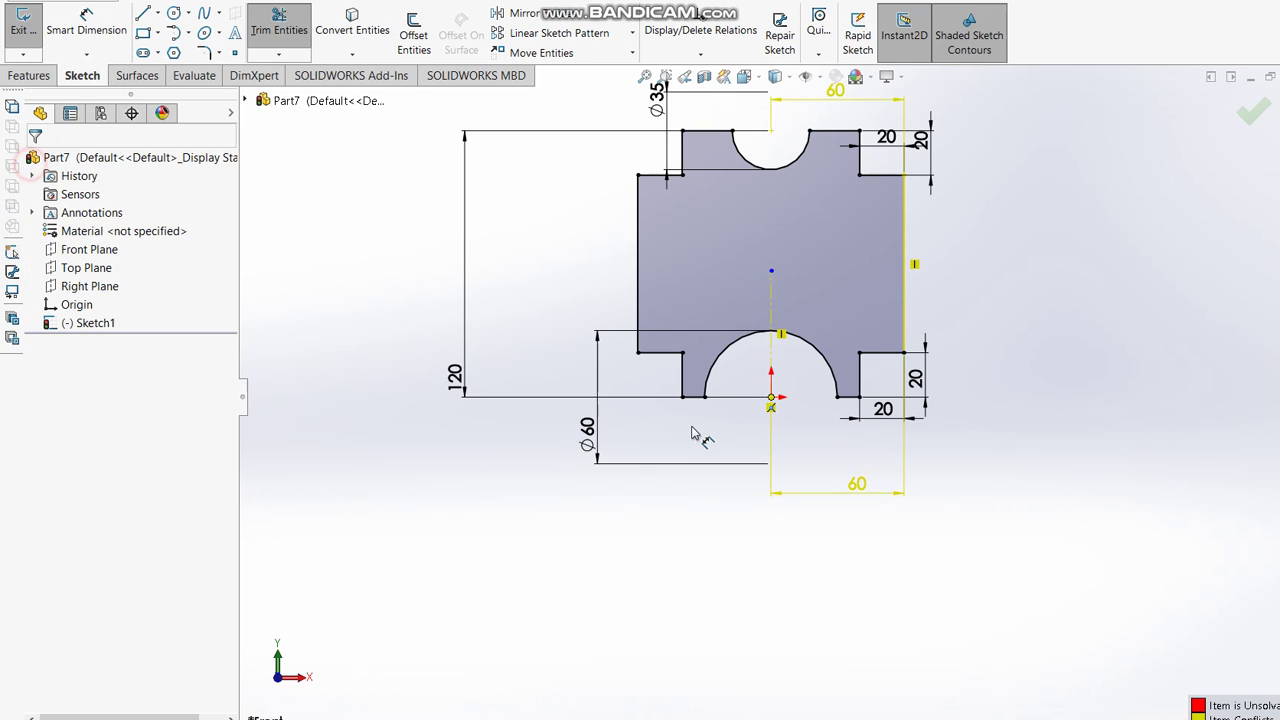
pyautogui.click(857, 490)
pyautogui.press('Delete')
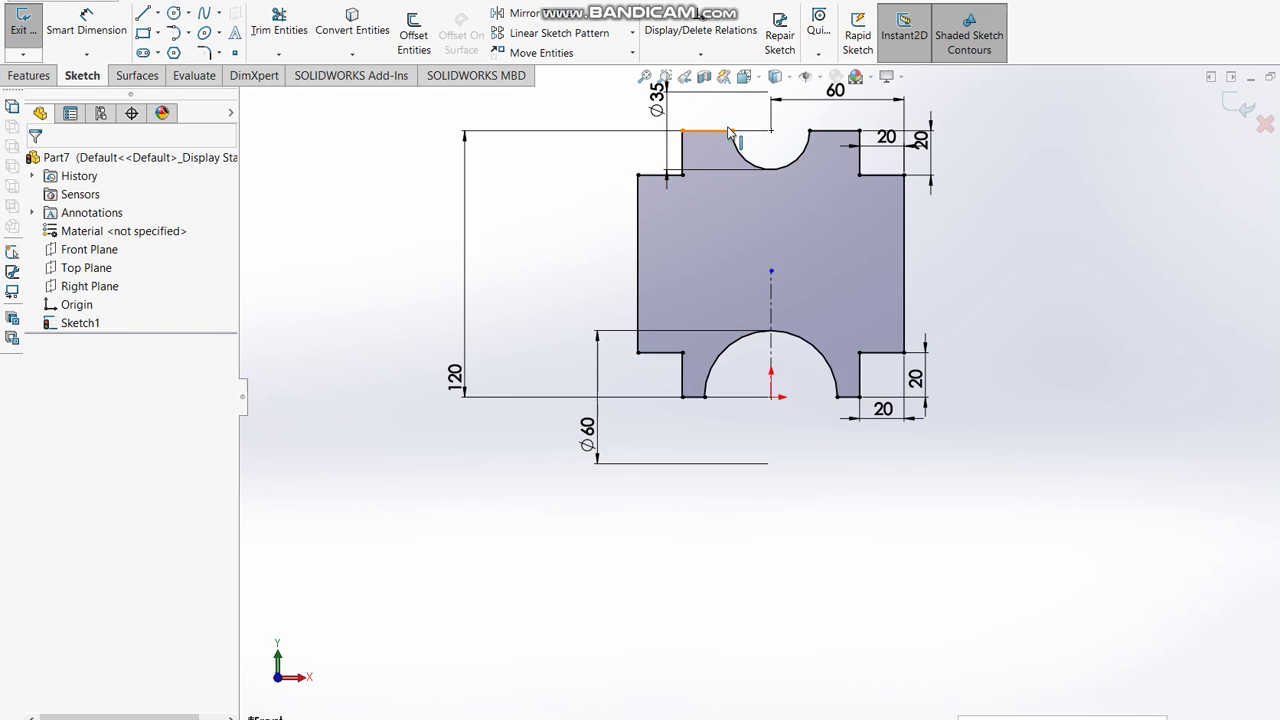
# Step: Delete the top arc's Ø35 dimension
pyautogui.press('z')
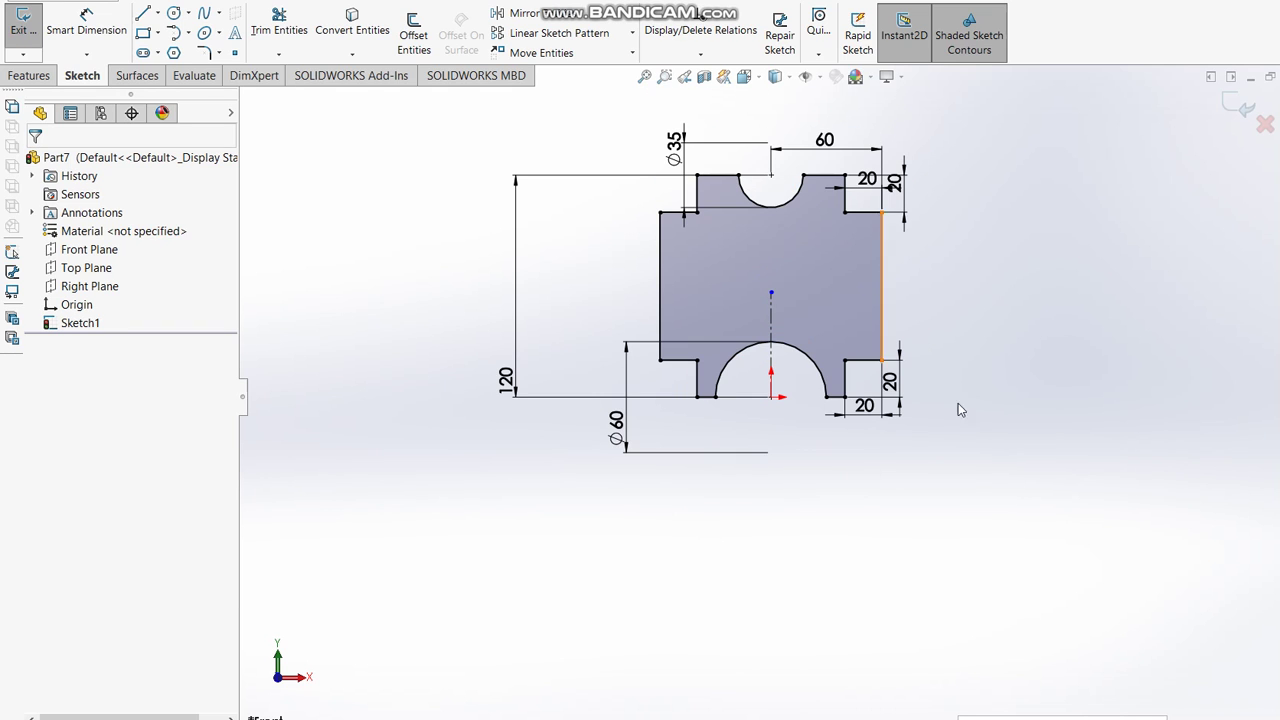
pyautogui.click(676, 152)
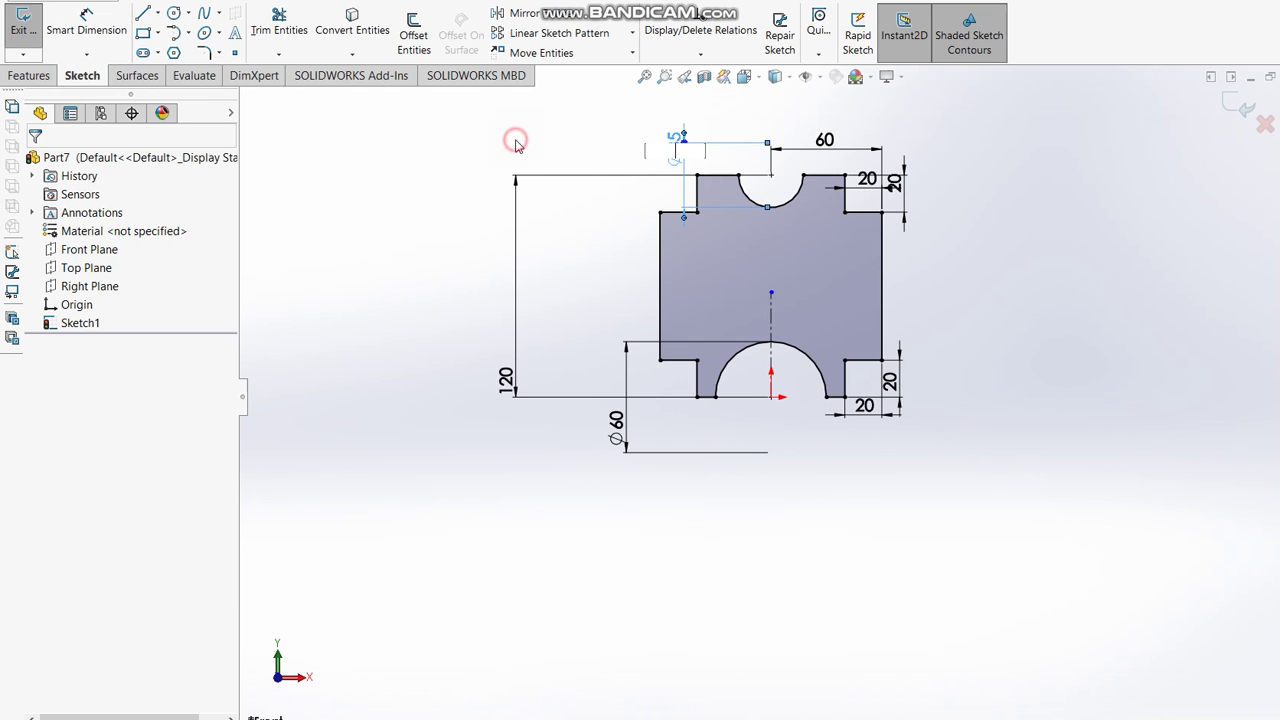
pyautogui.click(880, 284)
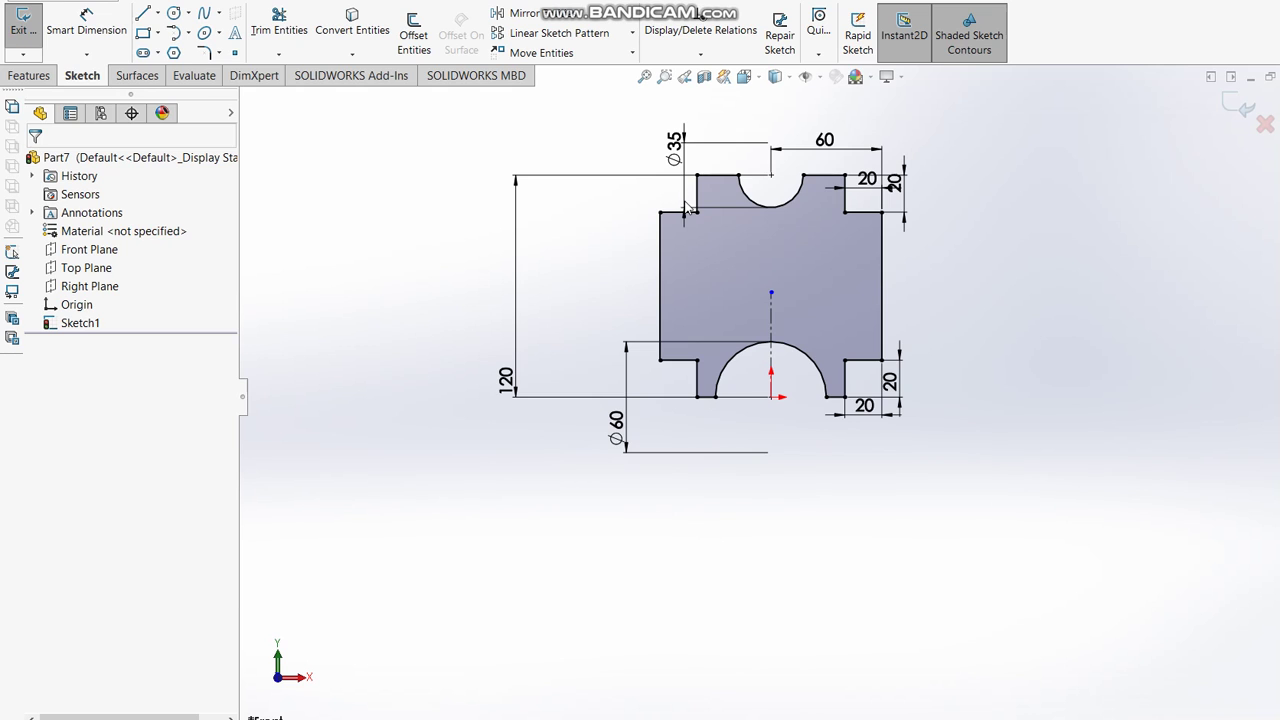
pyautogui.click(675, 148)
pyautogui.press('Delete')
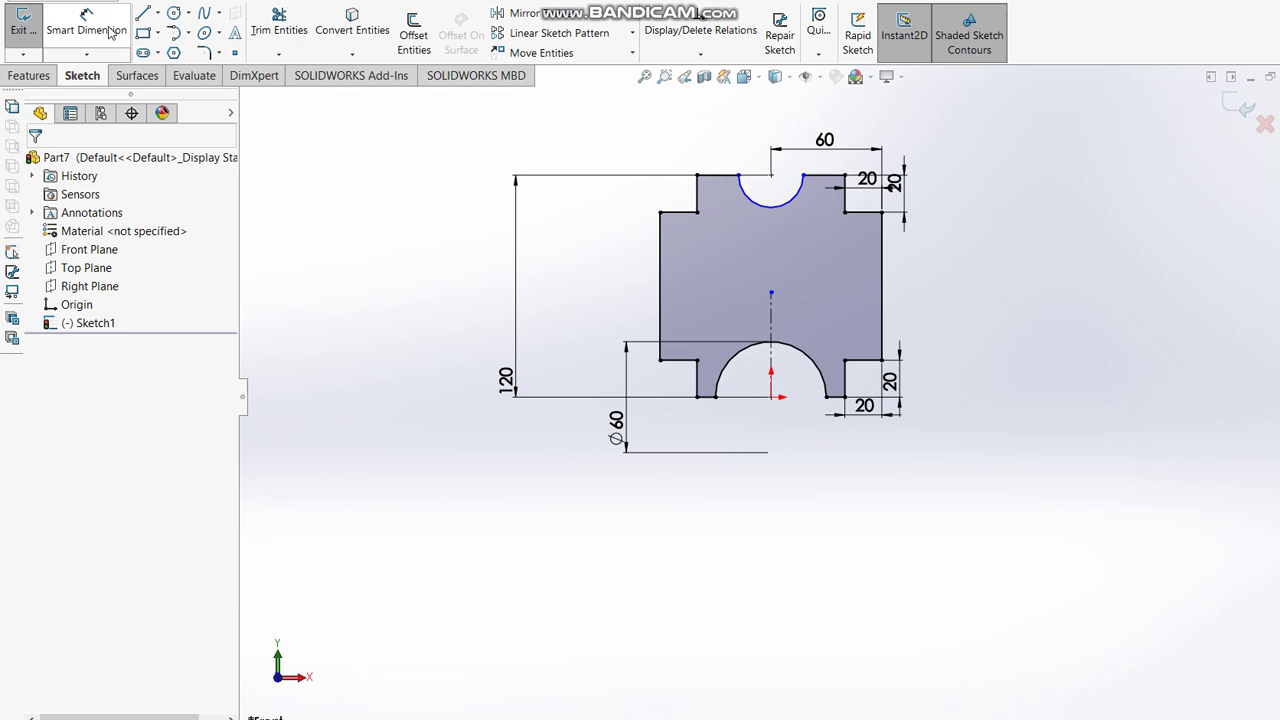
# Step: Dimension the top arc with an R17.50 radius
pyautogui.click(118, 33)
pyautogui.click(770, 176)
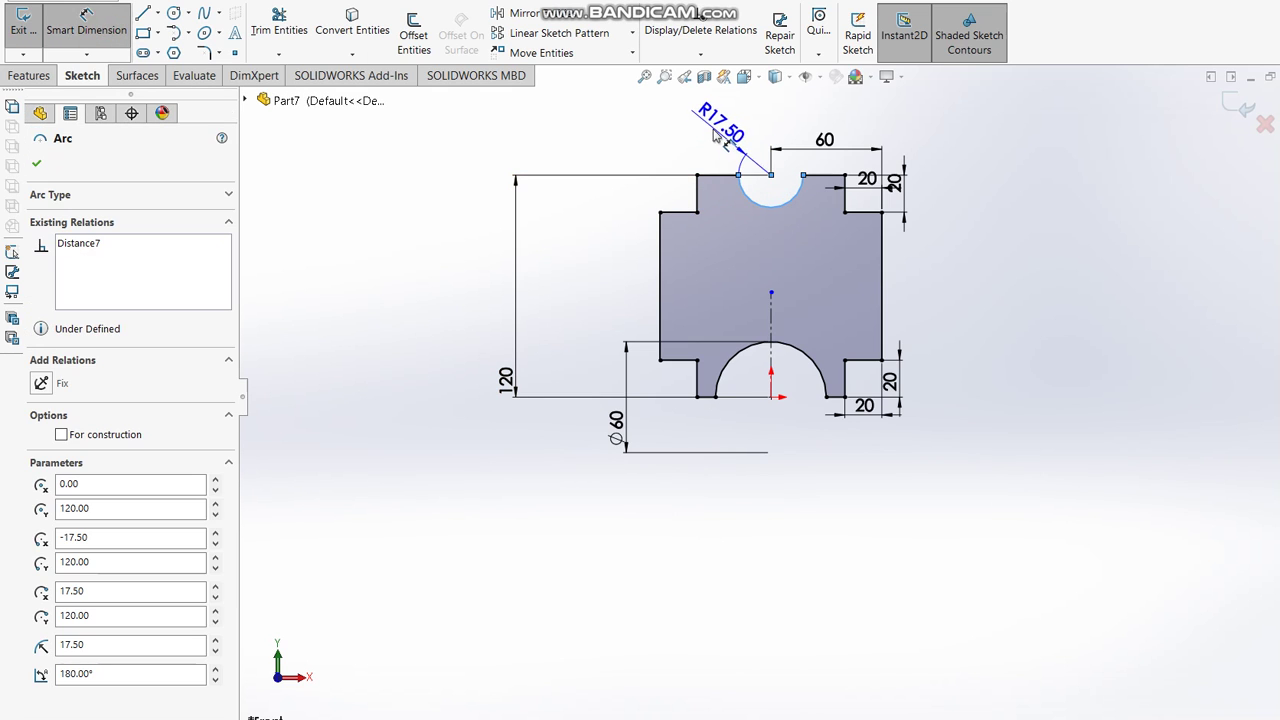
pyautogui.click(727, 122)
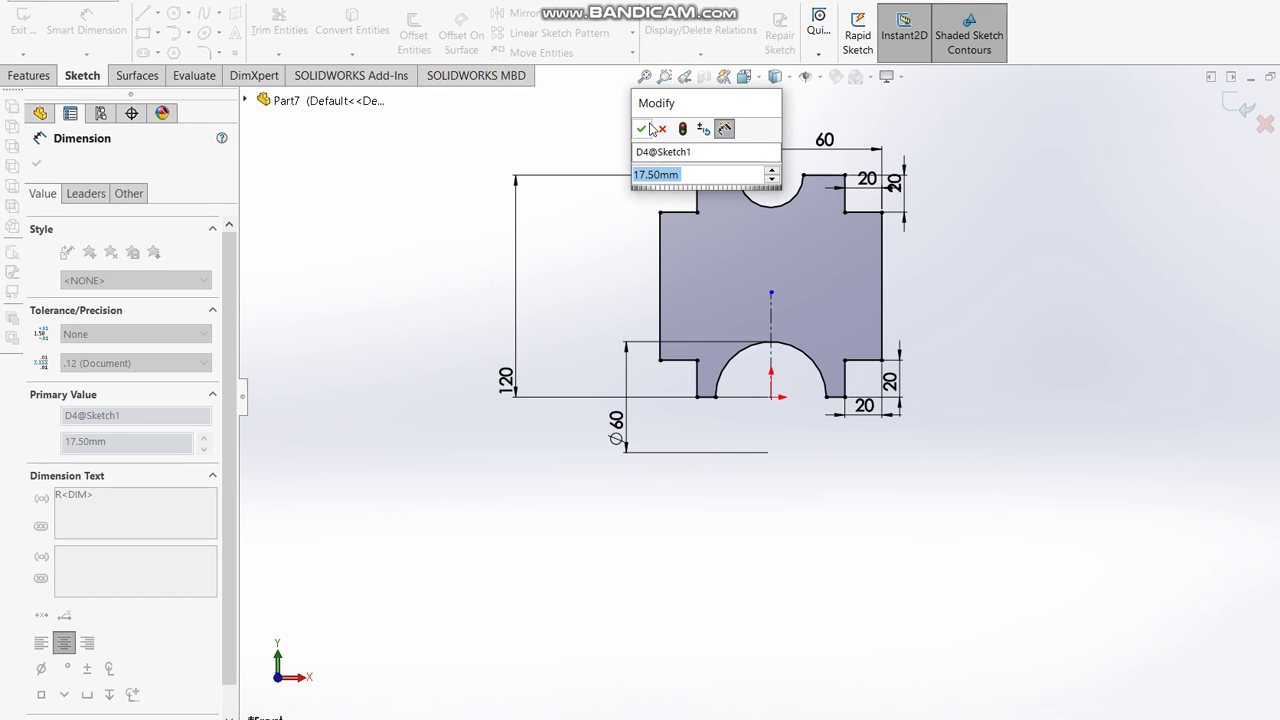
pyautogui.click(642, 128)
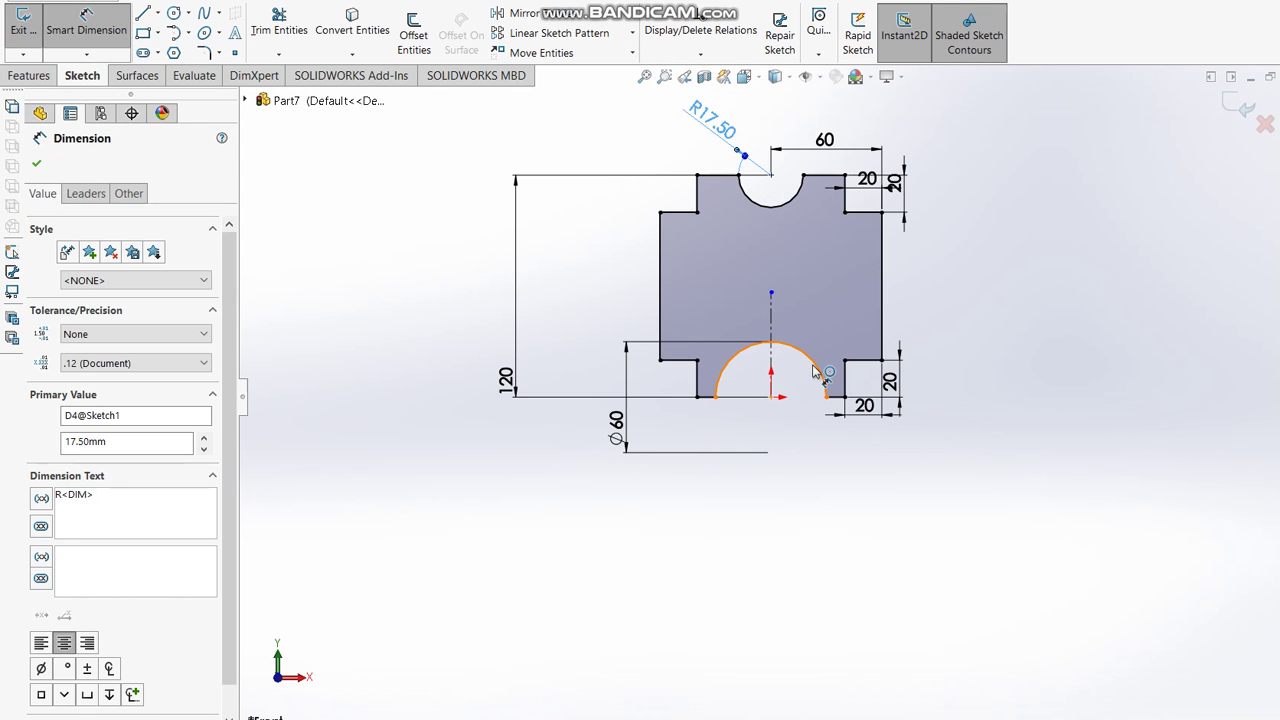
# Step: Cancel the redundant R30 dimension on the lower arc and bring up the reference drawing
pyautogui.click(812, 370)
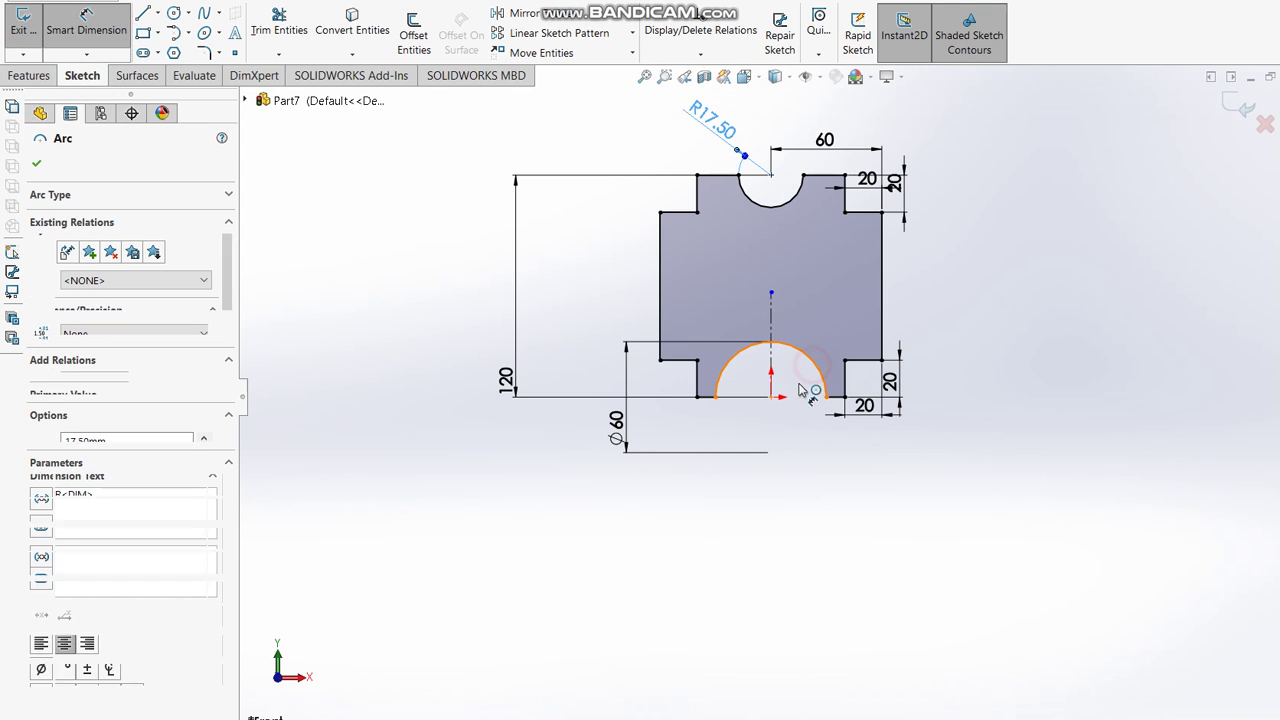
pyautogui.click(825, 335)
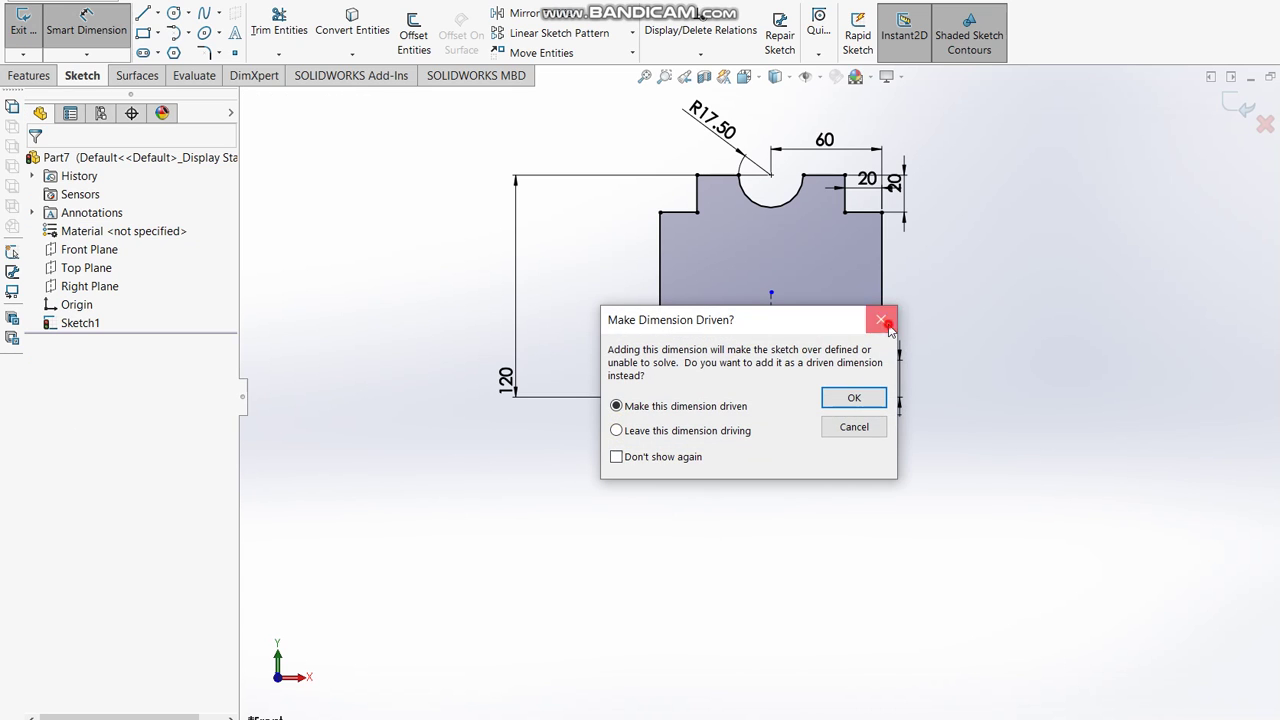
pyautogui.click(881, 319)
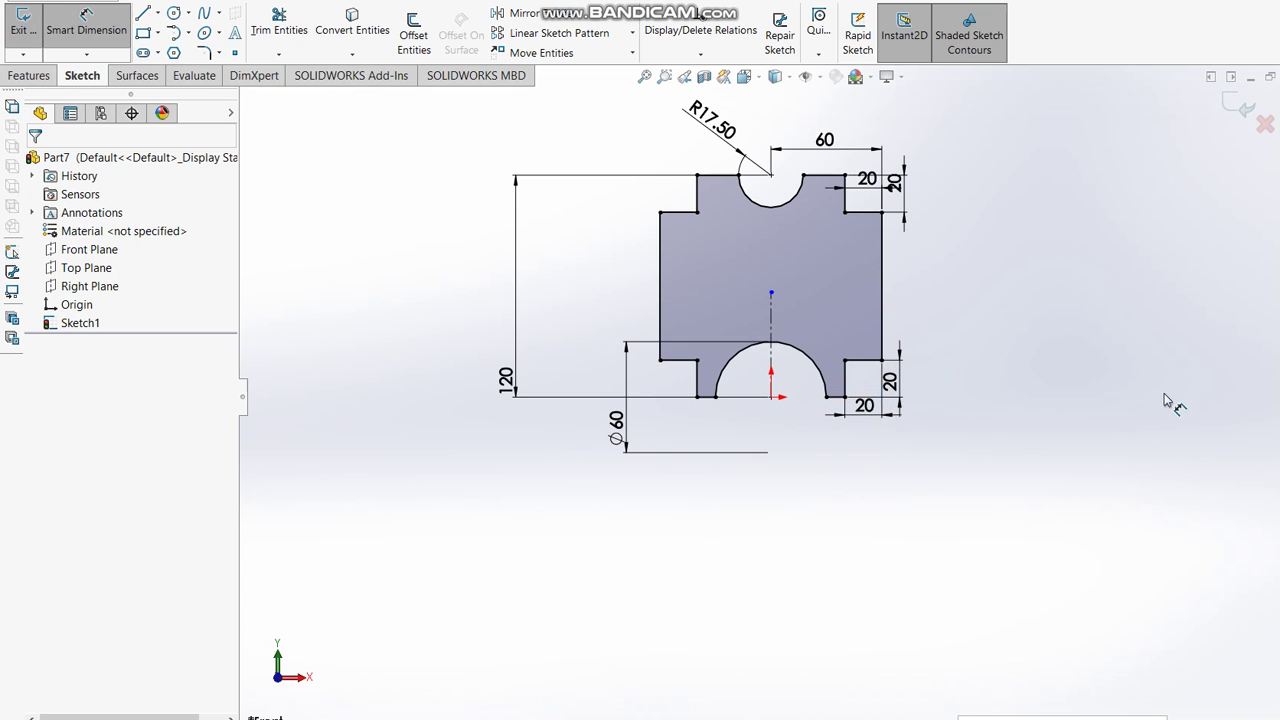
pyautogui.hotkey('alt', 'Tab')
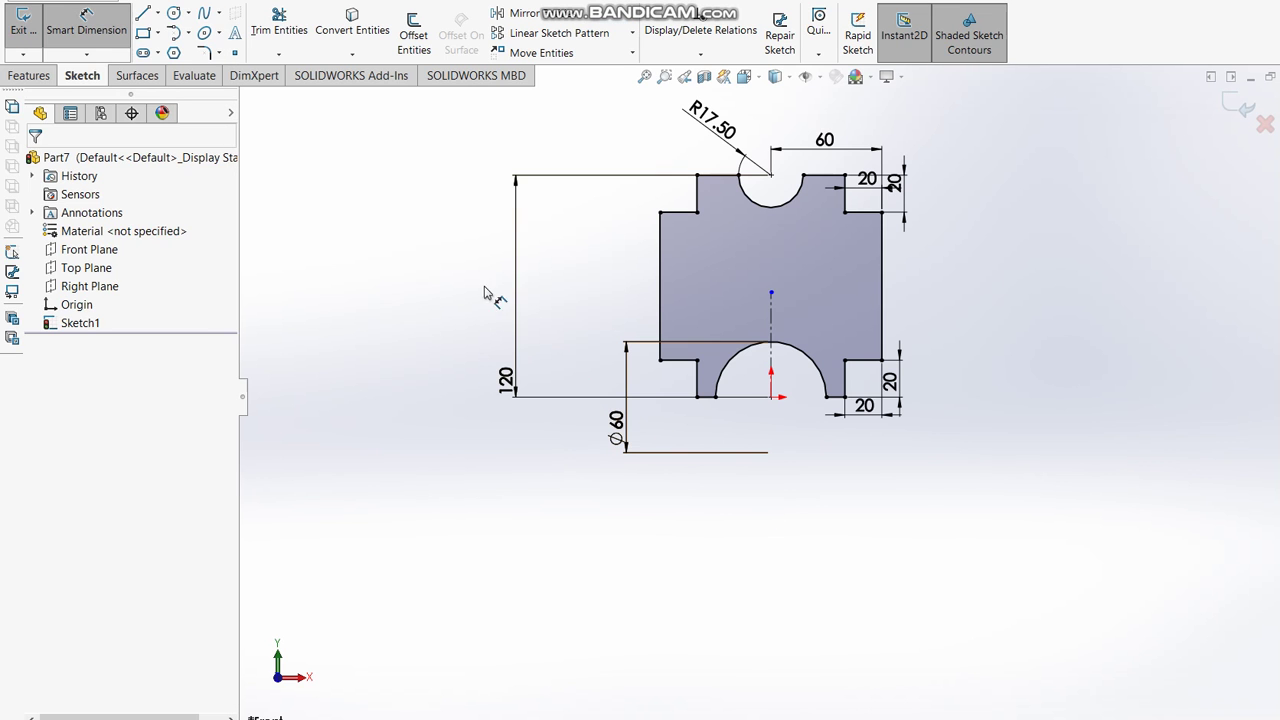
# Step: Exit the sketch and start an extrusion with the Mid Plane end condition
pyautogui.click(1225, 100)
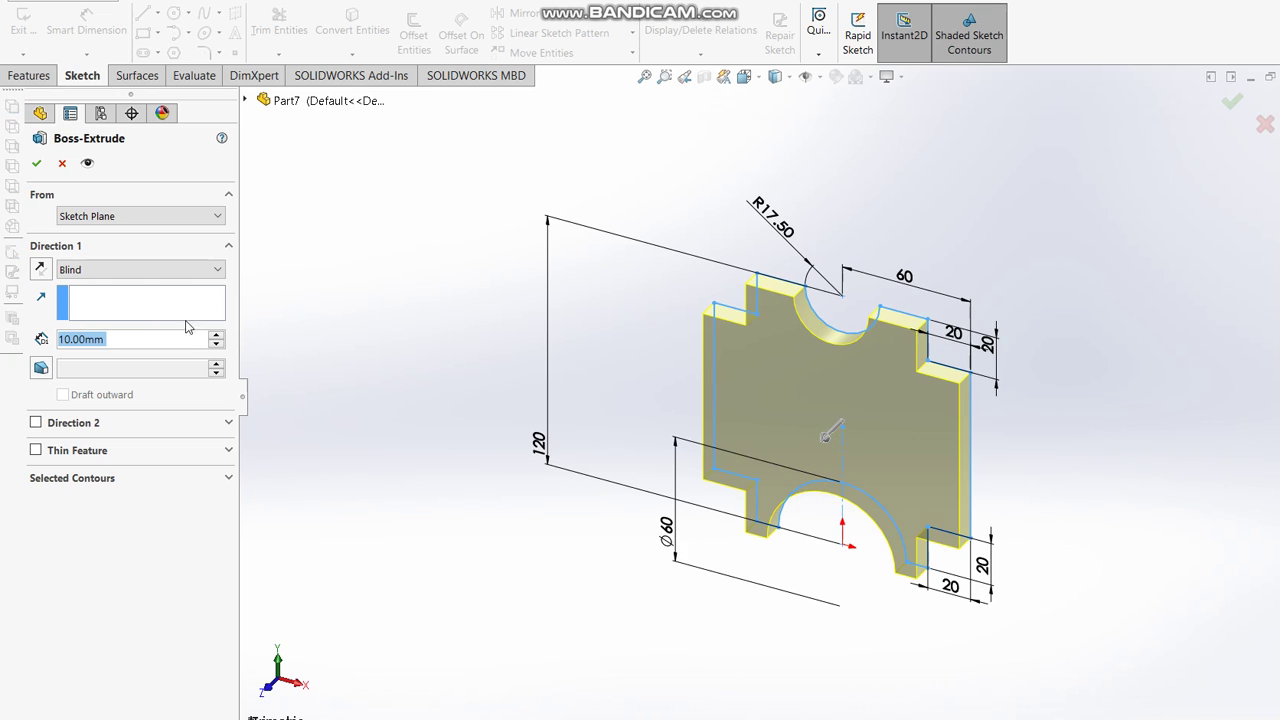
pyautogui.write('120')
pyautogui.press('Return')
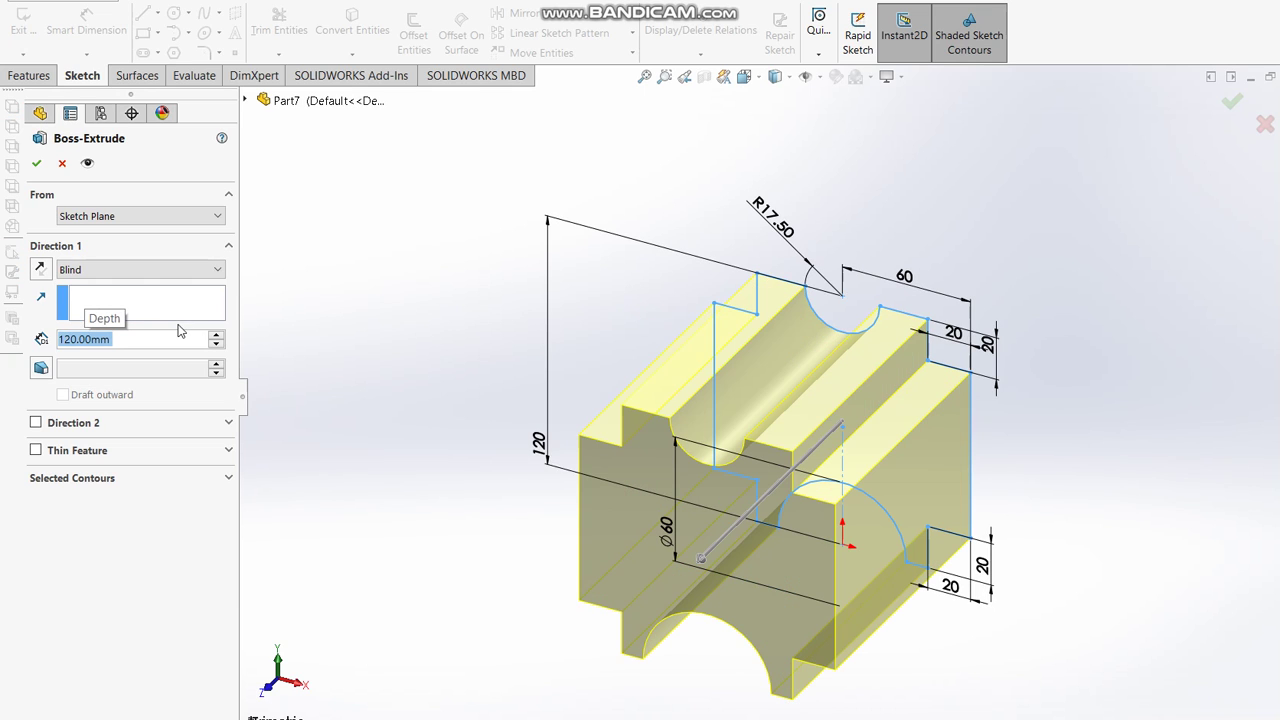
pyautogui.click(118, 270)
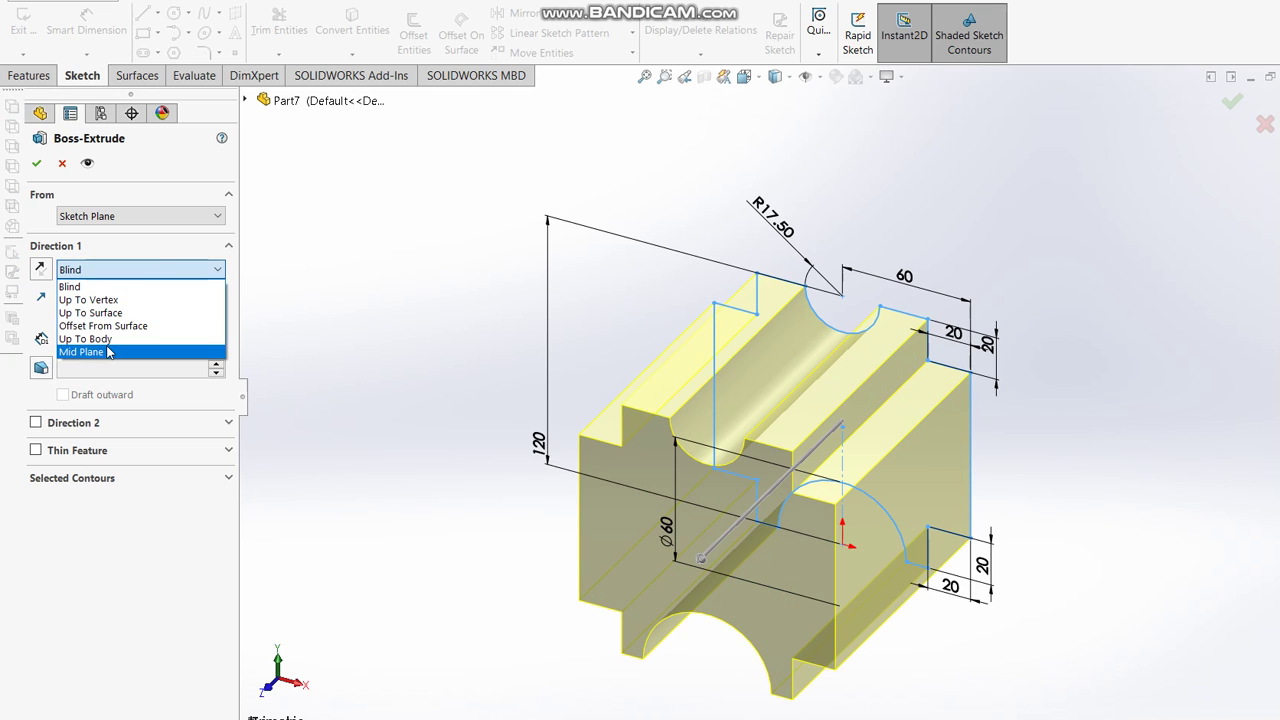
pyautogui.click(90, 339)
pyautogui.click(100, 269)
pyautogui.click(100, 352)
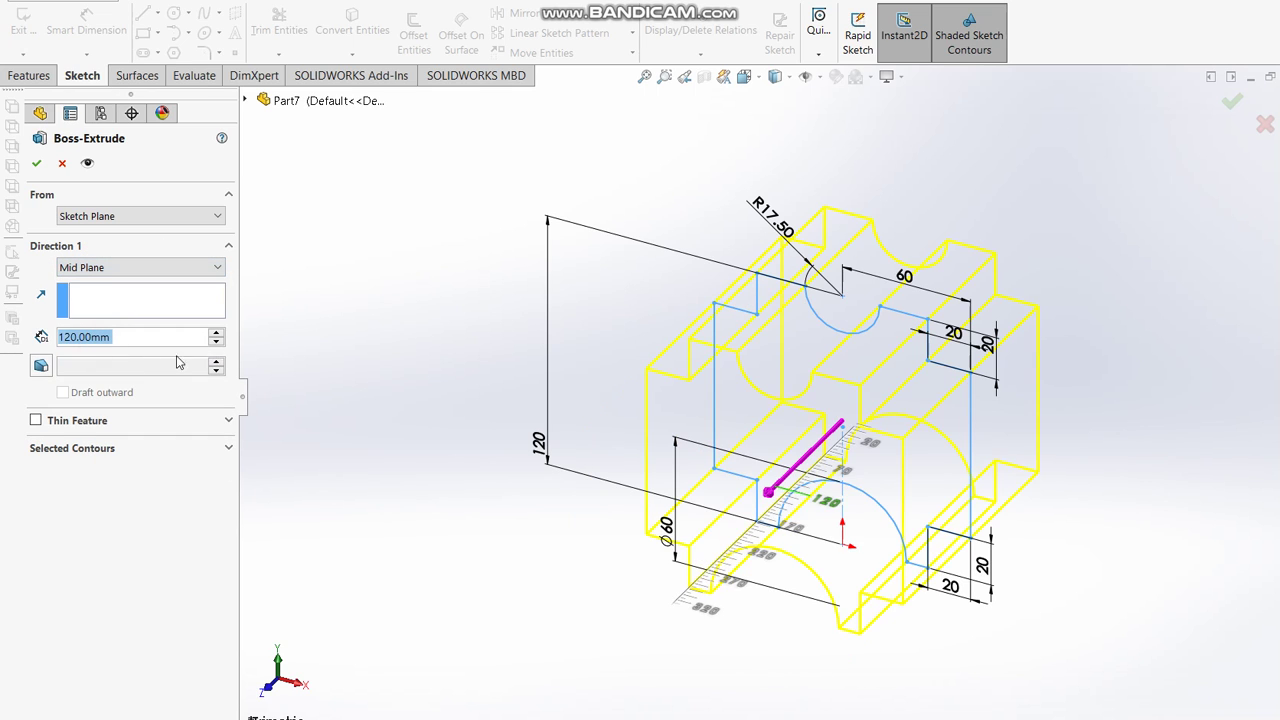
pyautogui.write('162')
pyautogui.press('Return')
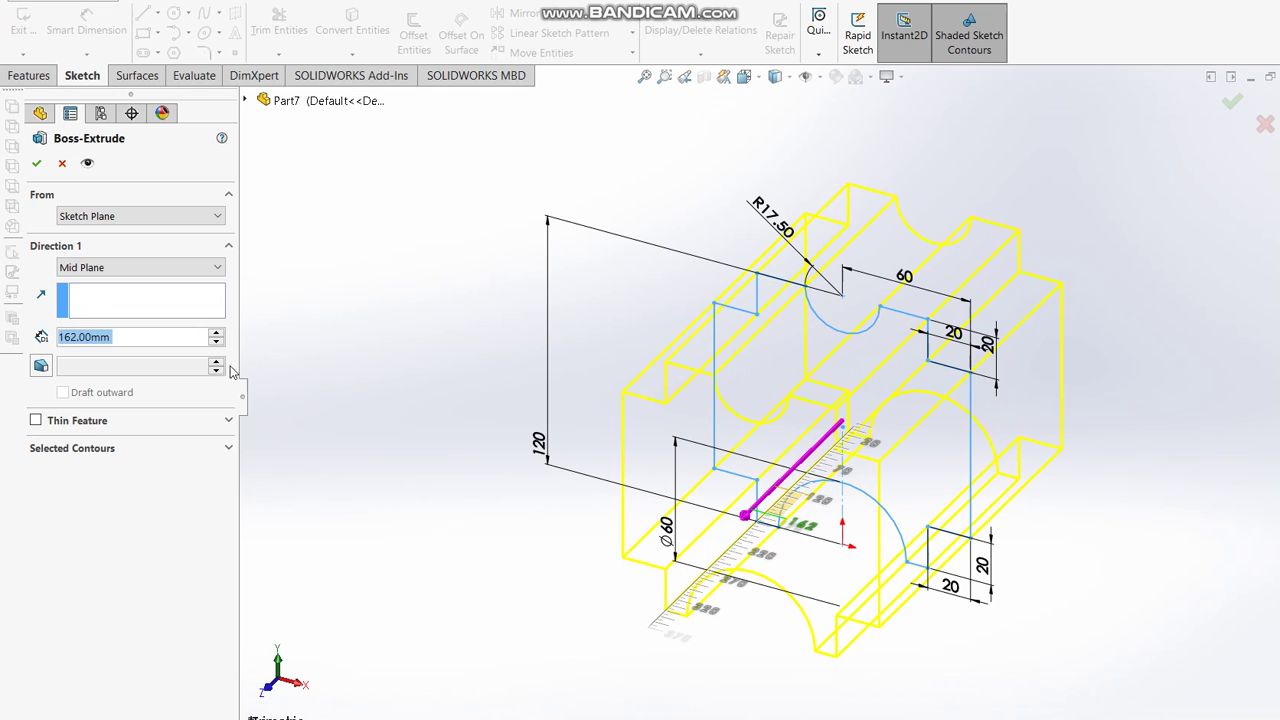
# Step: Correct the extrusion depth to 120 mm and confirm Boss-Extrude1
pyautogui.click(175, 343)
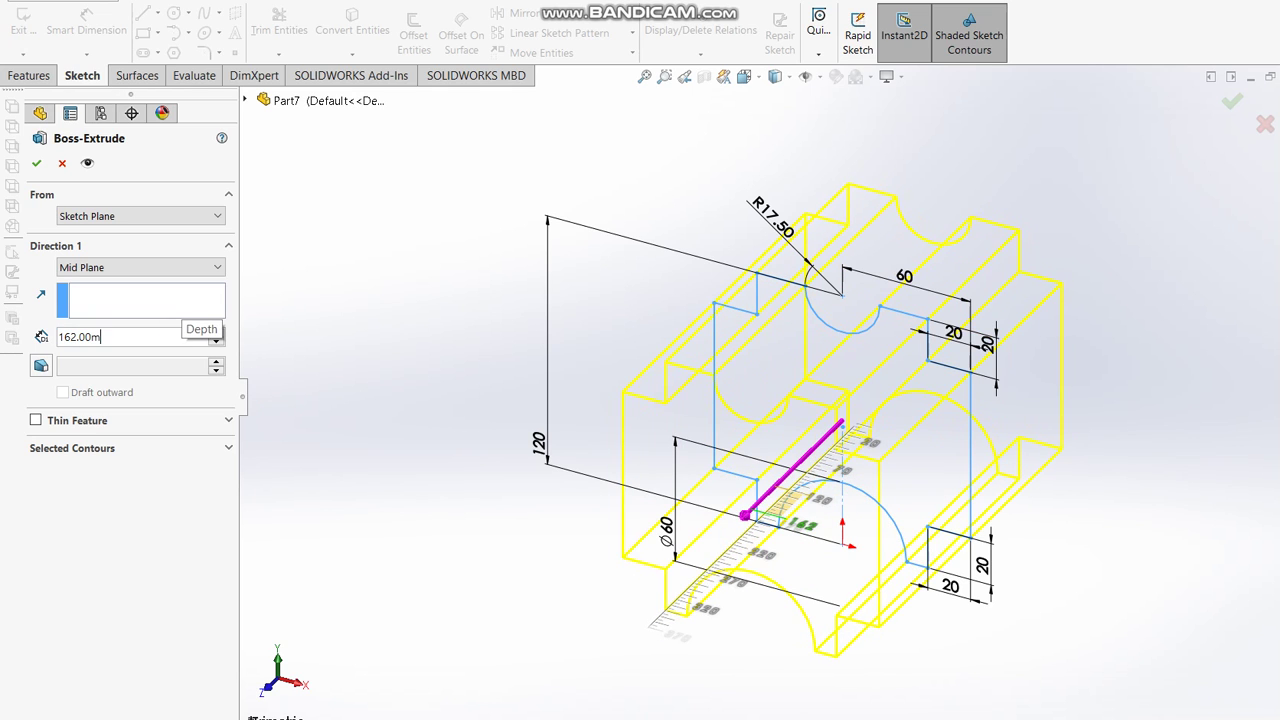
pyautogui.press('BackSpace')
pyautogui.press('BackSpace')
pyautogui.press('BackSpace')
pyautogui.write('1')
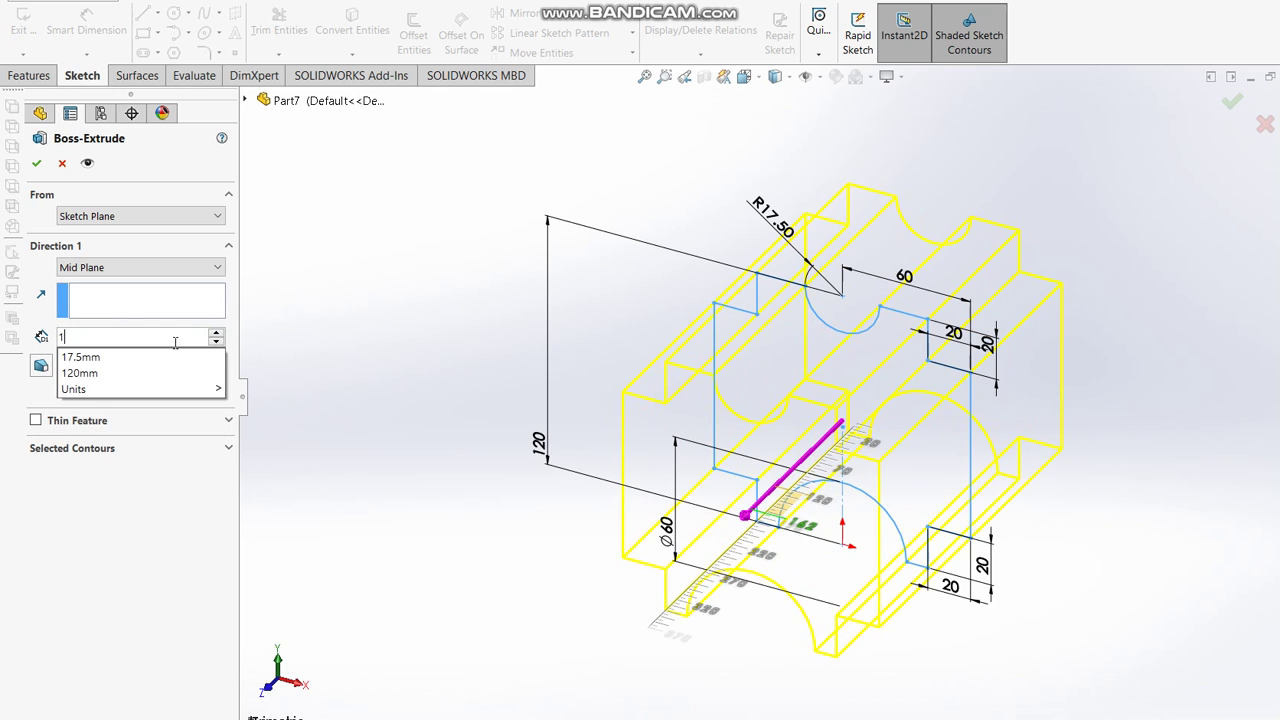
pyautogui.write('2')
pyautogui.press('Return')
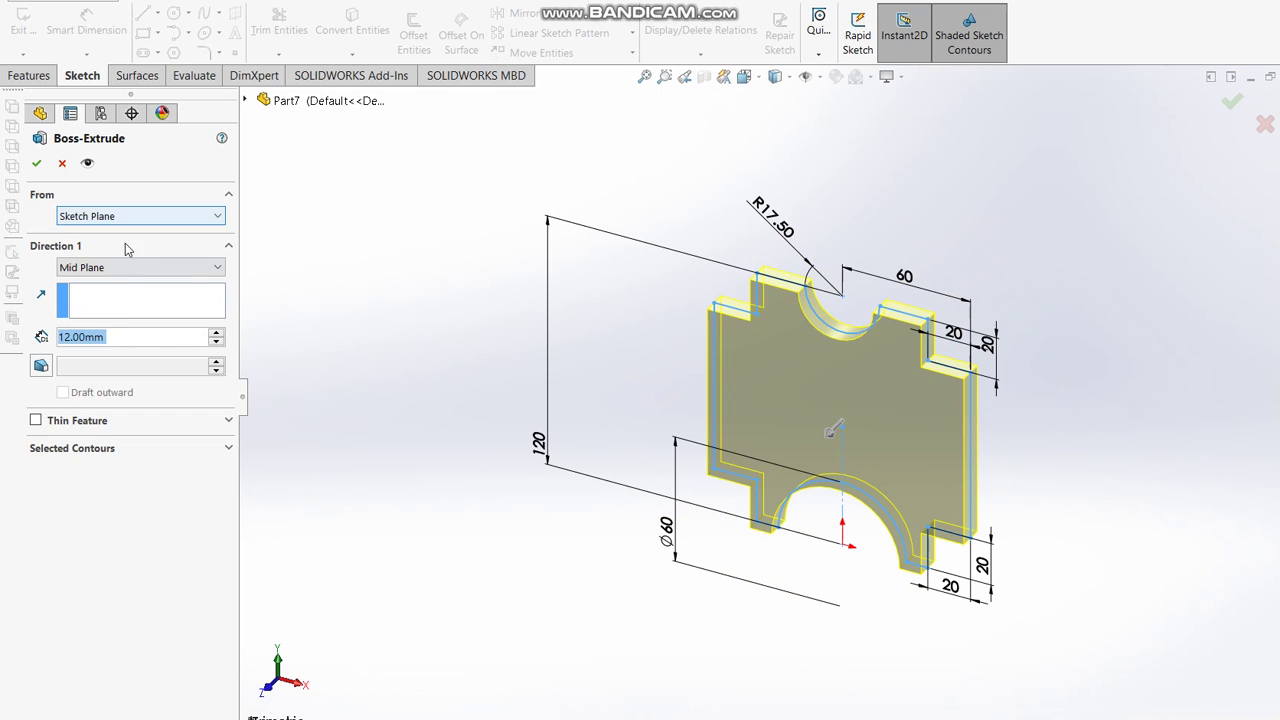
pyautogui.click(116, 337)
pyautogui.hotkey('ctrl', 'a')
pyautogui.write('120')
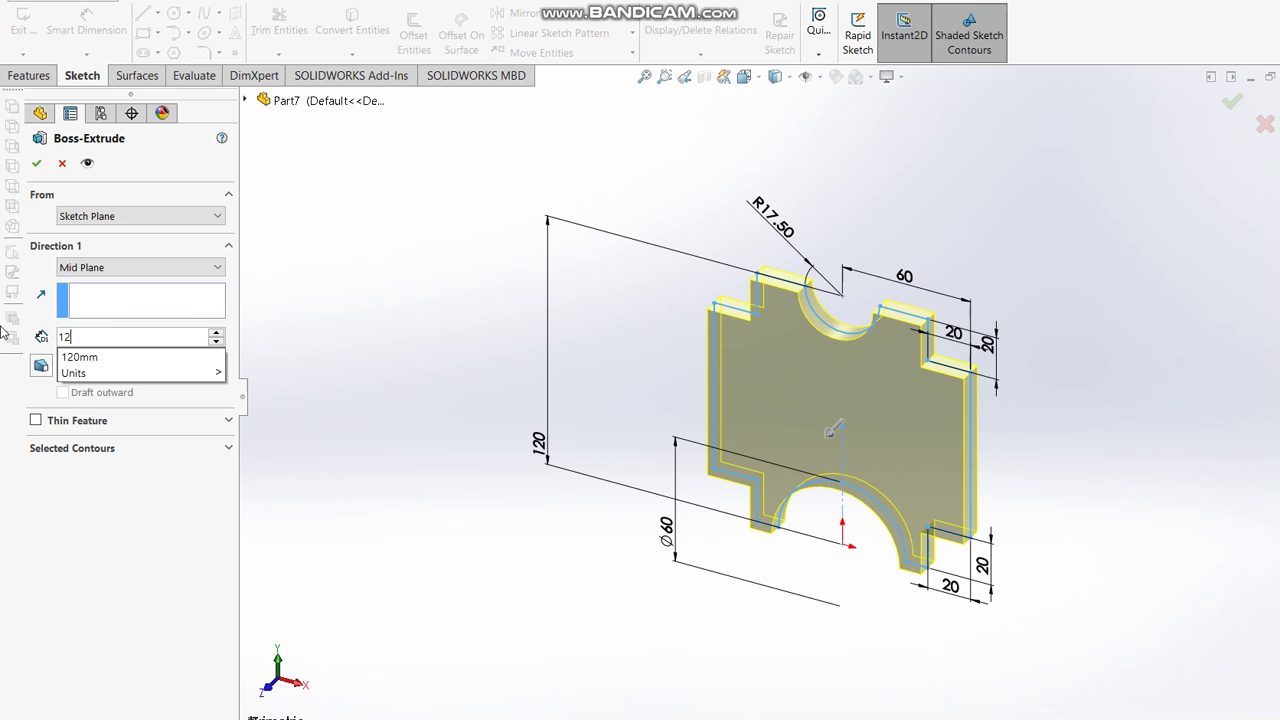
pyautogui.press('Return')
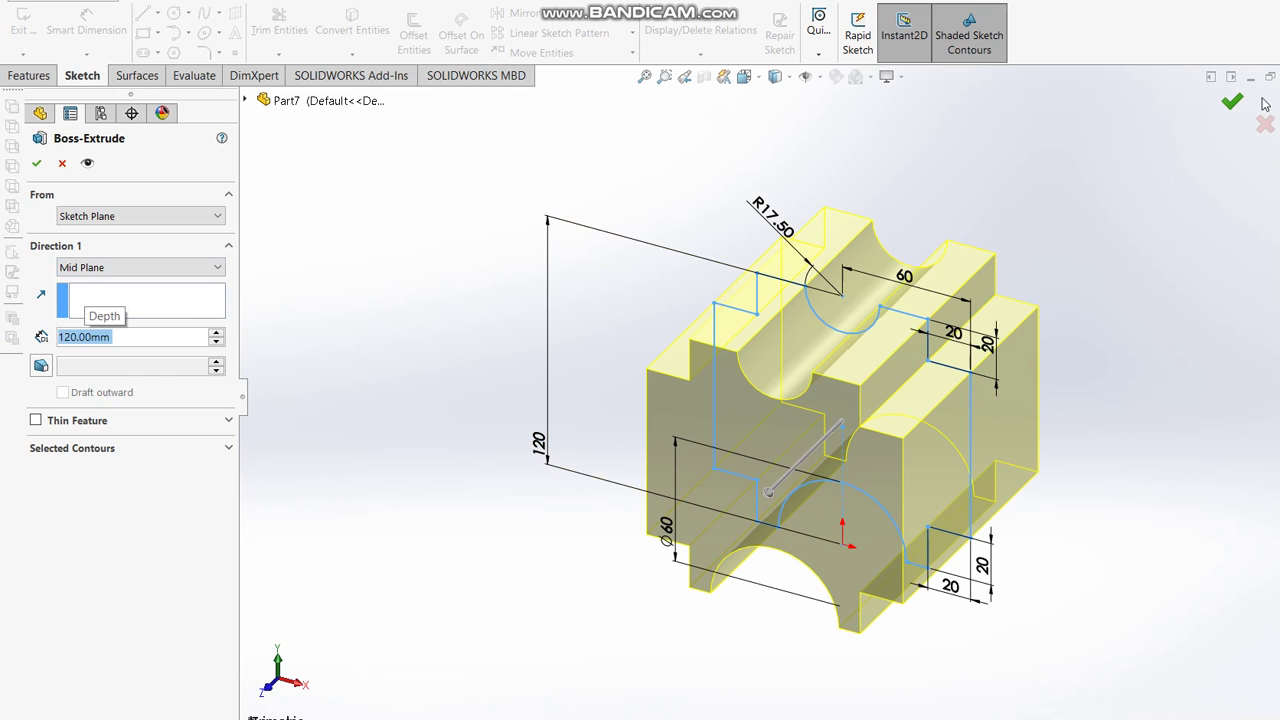
pyautogui.click(1234, 99)
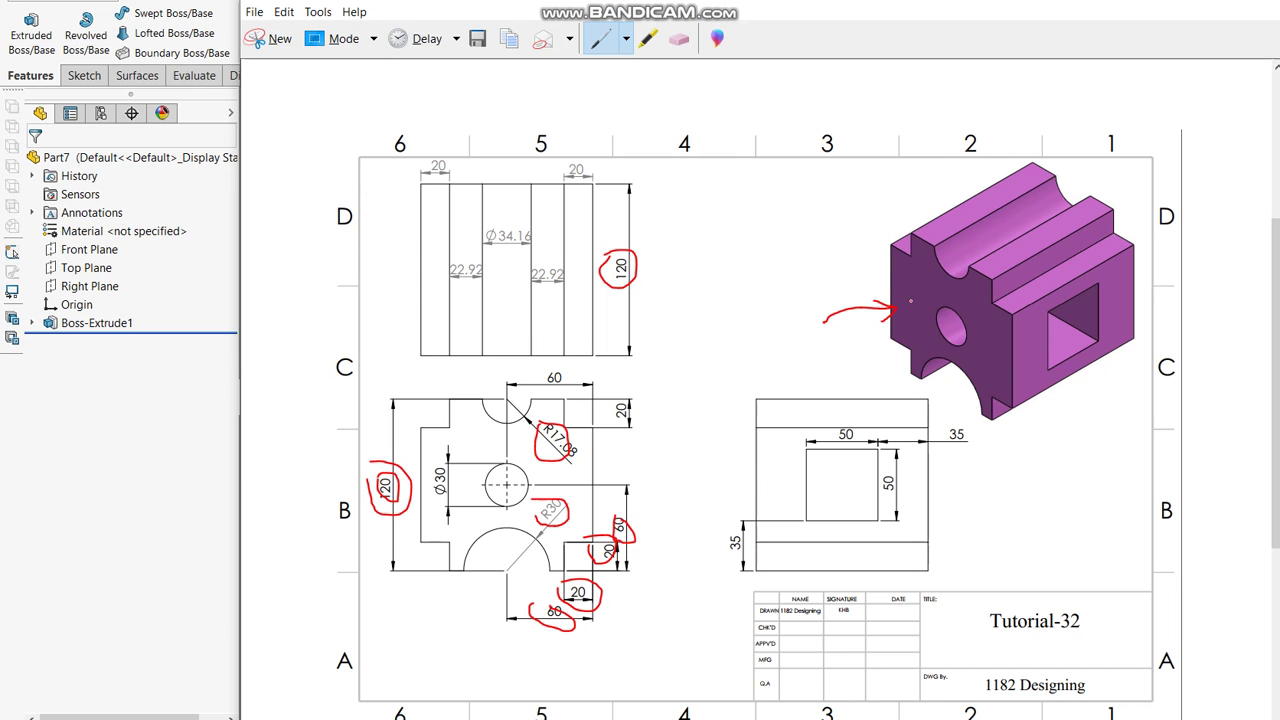
# Step: Switch the Snipping Tool pen to blue, then return to the SOLIDWORKS model
pyautogui.click(626, 40)
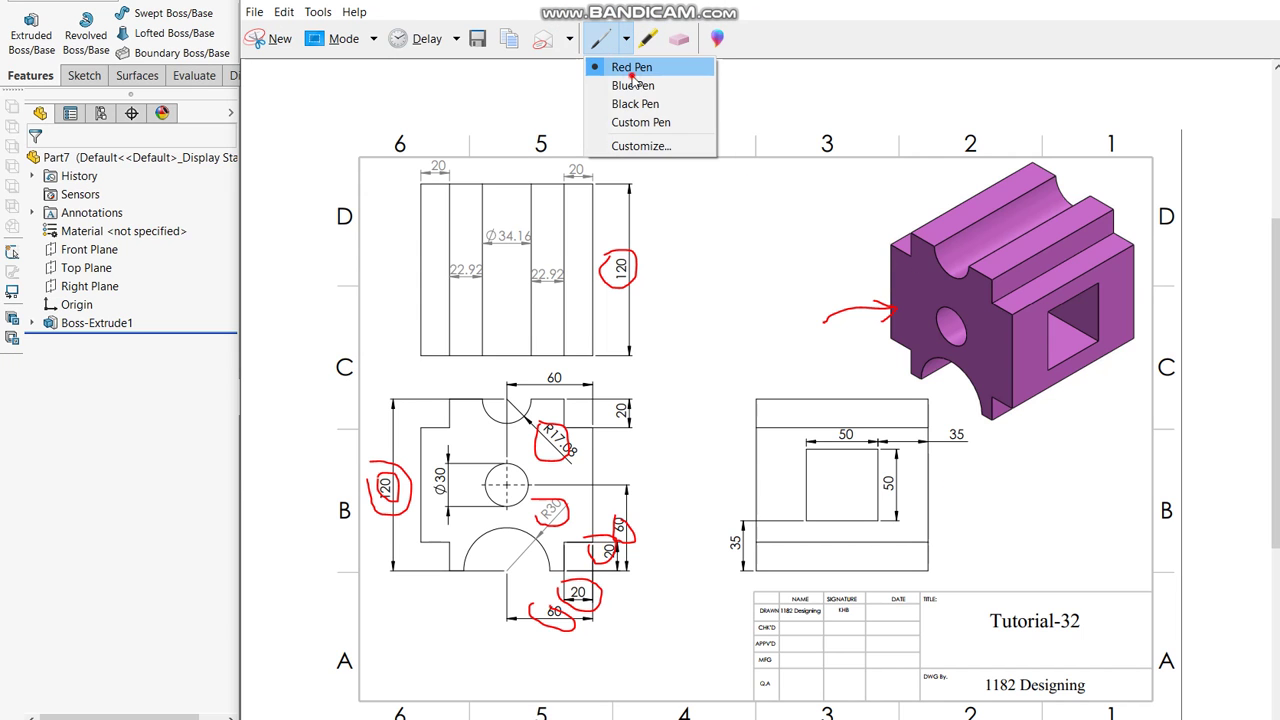
pyautogui.click(630, 63)
pyautogui.click(626, 40)
pyautogui.click(636, 84)
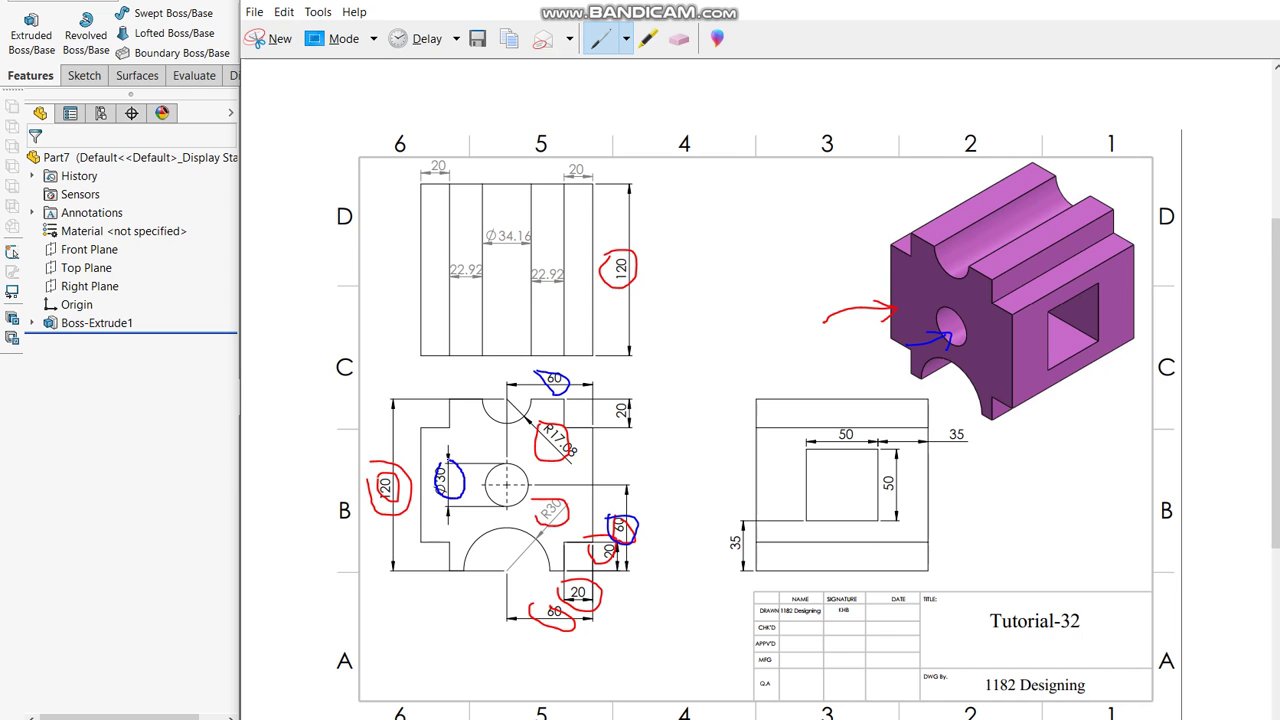
pyautogui.hotkey('alt', 'Tab')
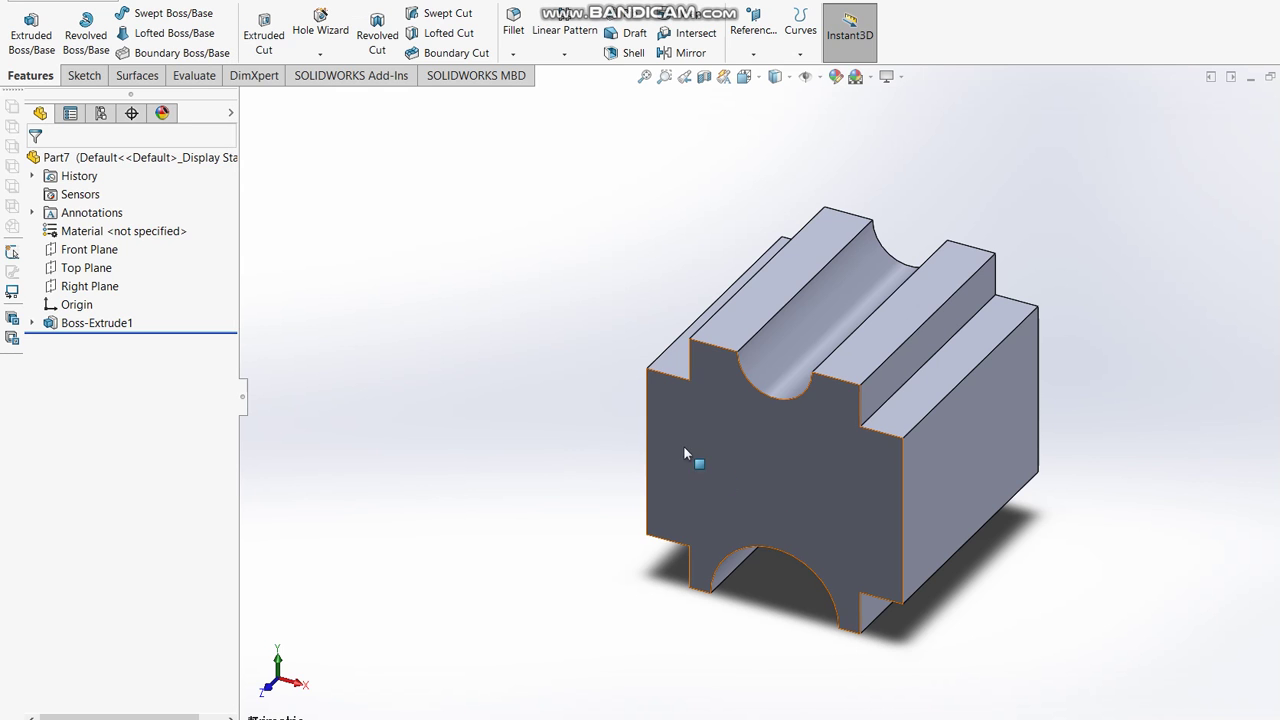
# Step: Start an Extruded Cut sketch on the front face and draw a circle above the origin
pyautogui.click(249, 20)
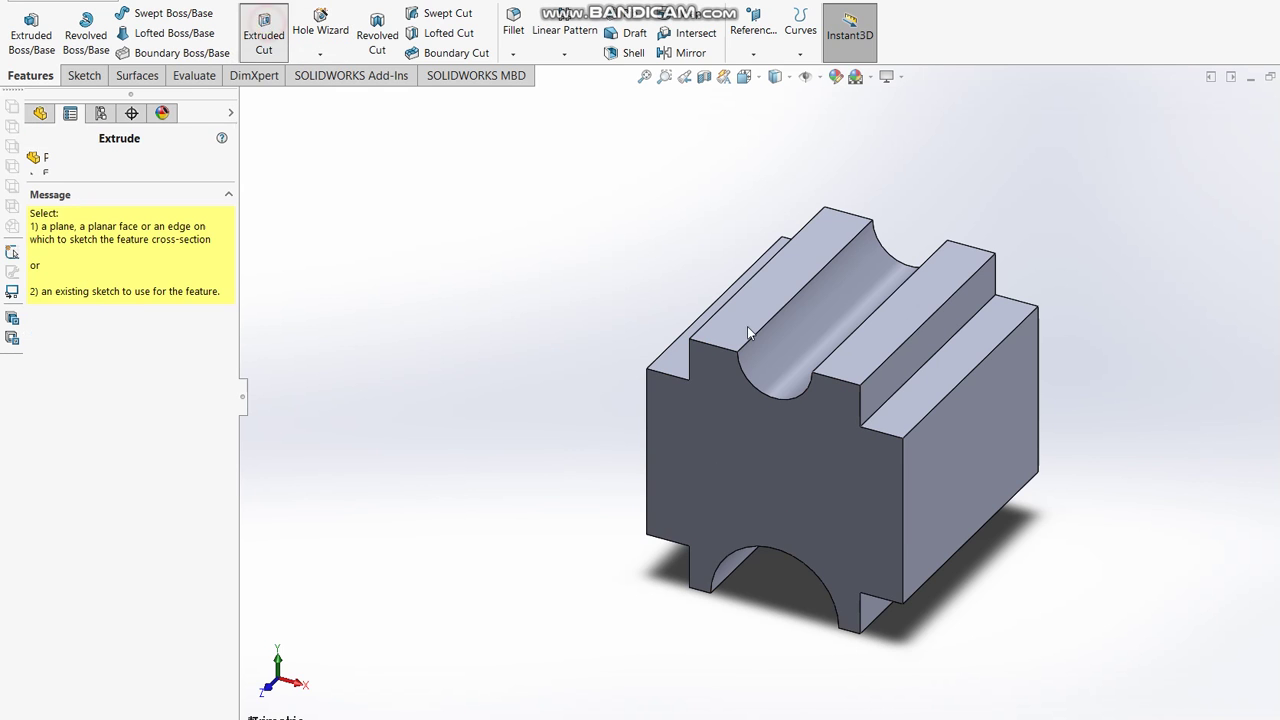
pyautogui.click(775, 447)
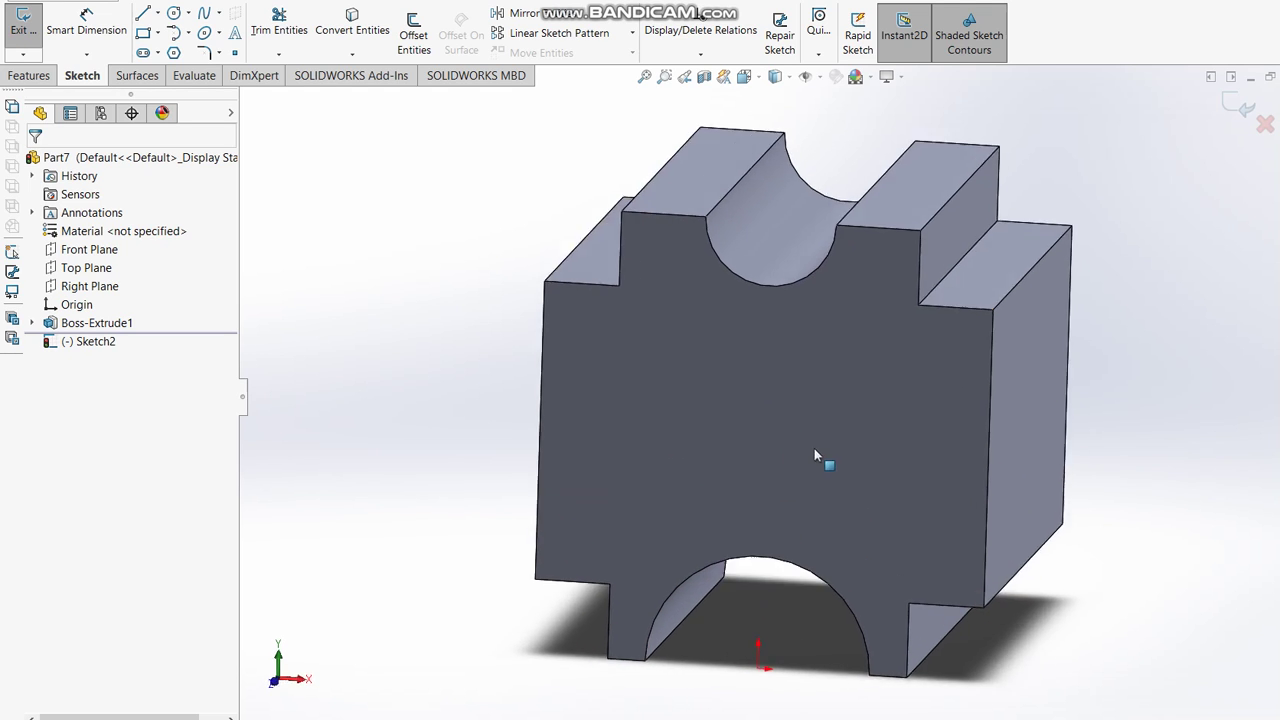
pyautogui.click(173, 14)
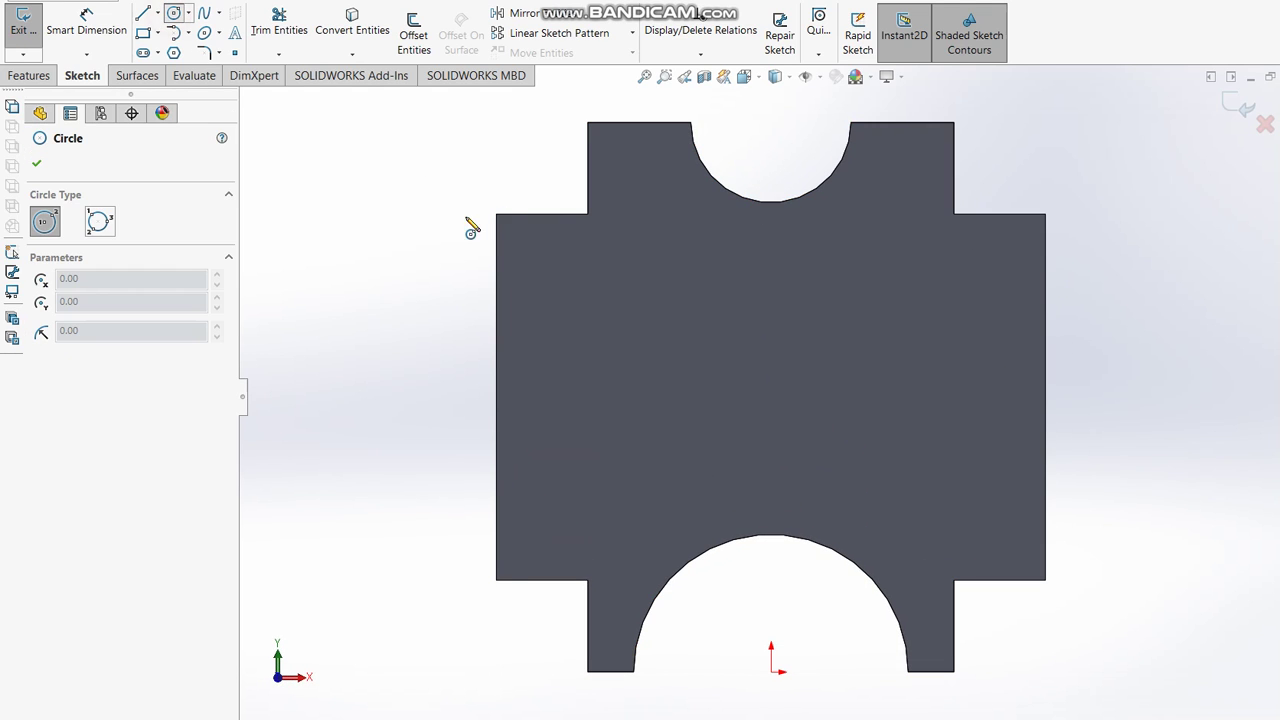
pyautogui.click(771, 353)
pyautogui.click(823, 376)
# Step: Dimension the circle's diameter to 30 mm
pyautogui.click(87, 18)
pyautogui.click(748, 408)
pyautogui.click(575, 367)
pyautogui.write('30')
pyautogui.press('Return')
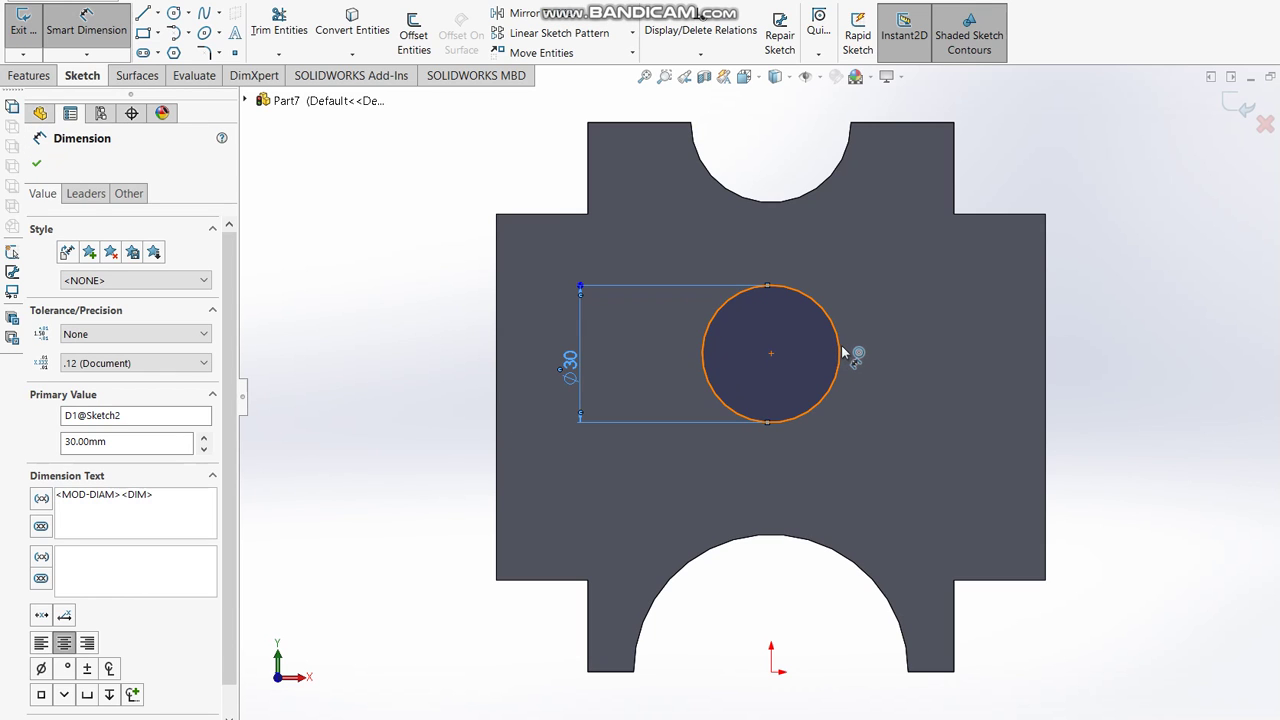
# Step: Locate the circle 60 mm above the bottom edge and 60 mm from the right edge
pyautogui.moveTo(840, 352); pyautogui.dragTo(950, 680)
pyautogui.click(945, 670)
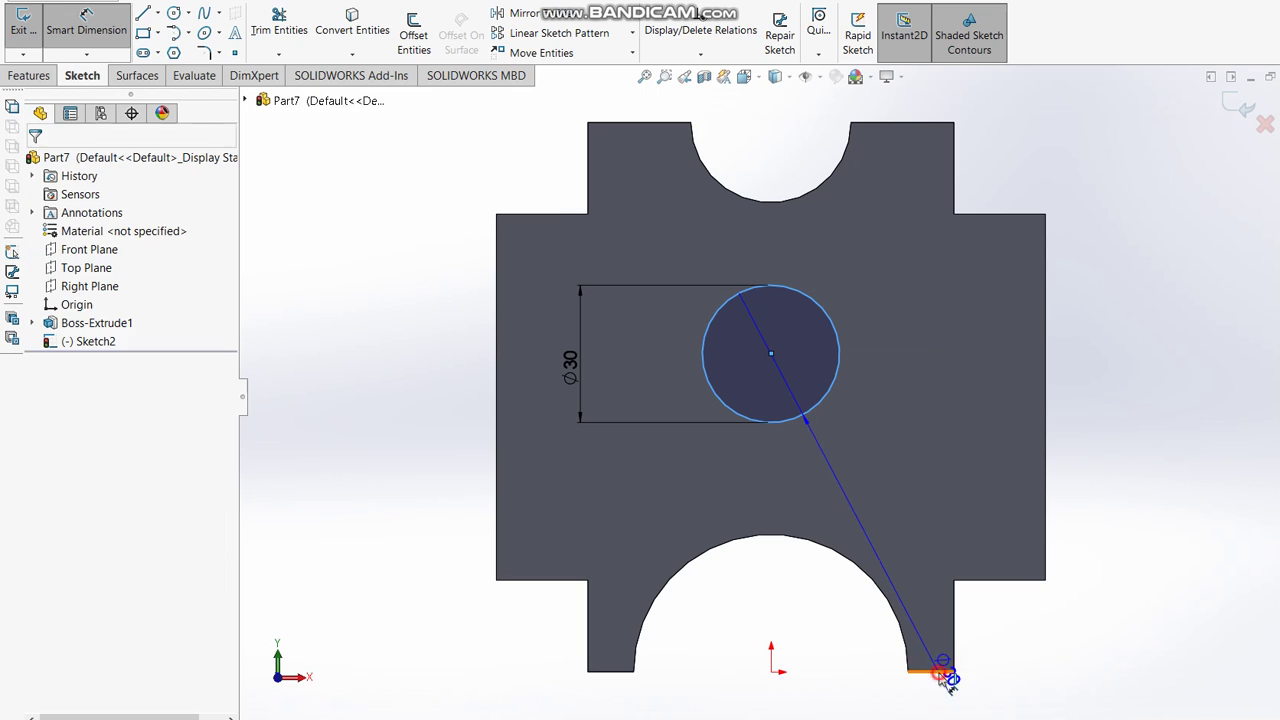
pyautogui.click(1158, 520)
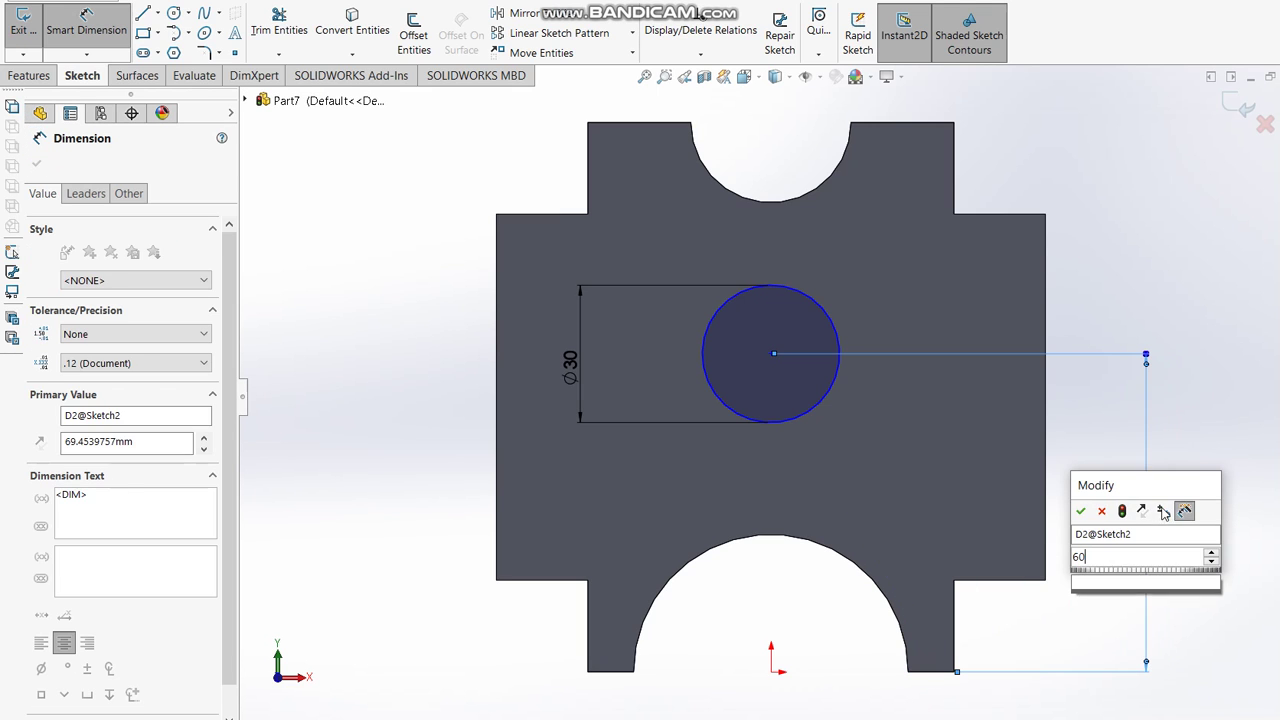
pyautogui.write('60')
pyautogui.press('Return')
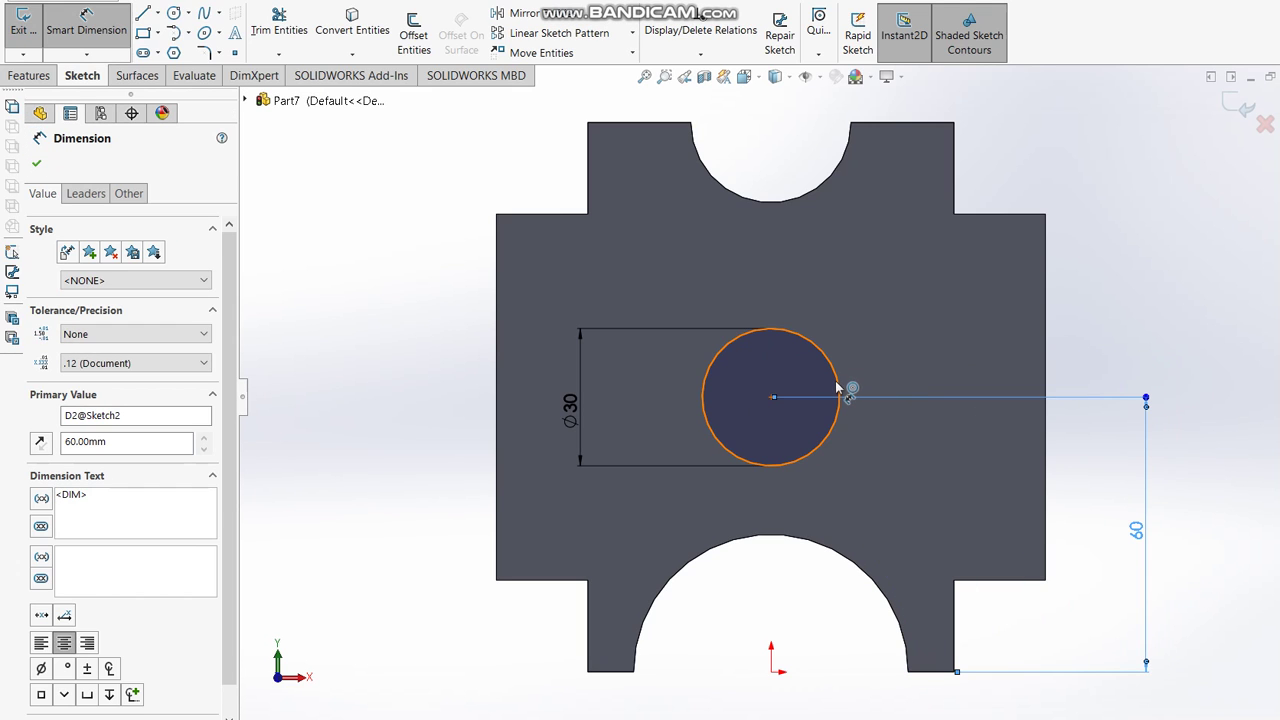
pyautogui.click(836, 387)
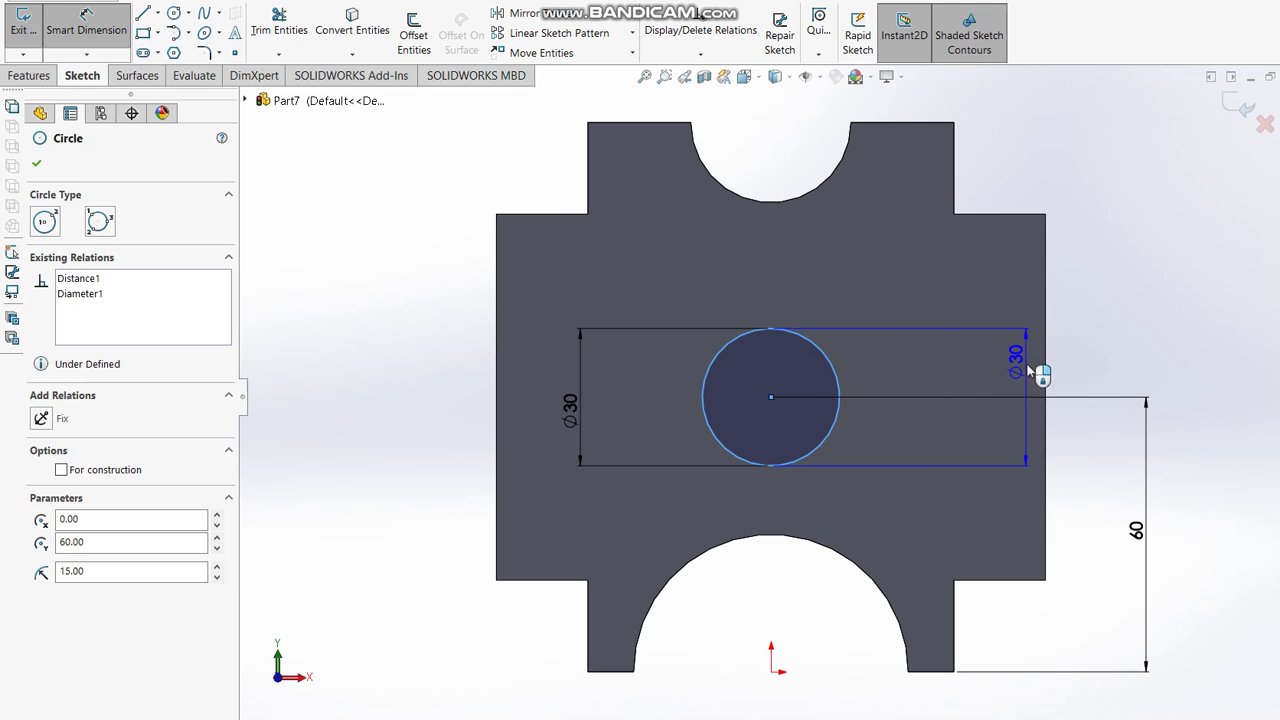
pyautogui.click(1042, 364)
pyautogui.click(936, 326)
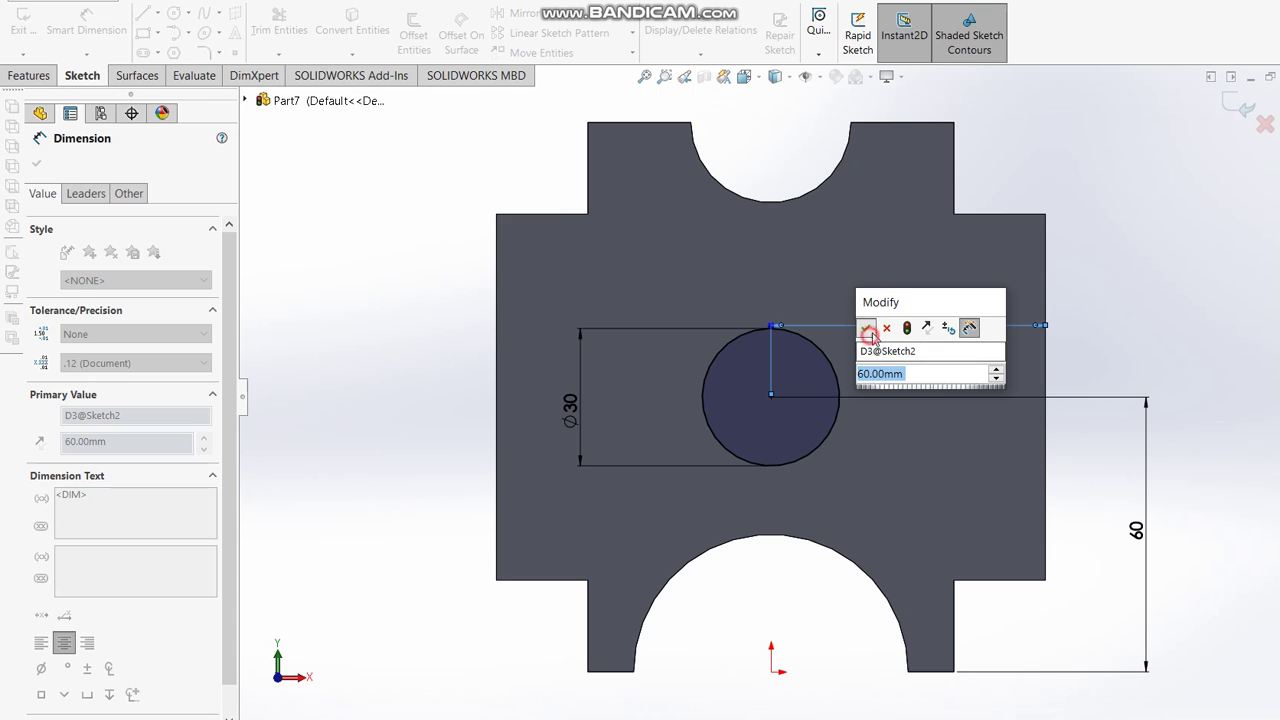
pyautogui.click(866, 328)
pyautogui.click(1236, 108)
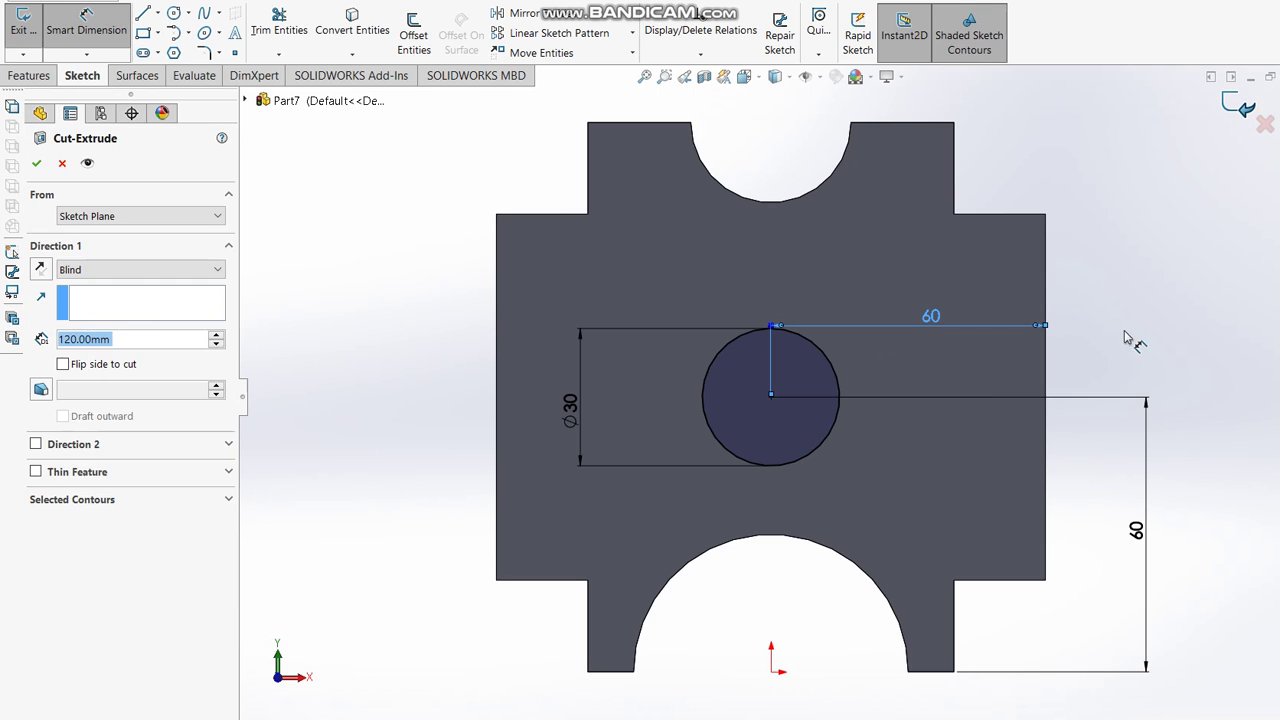
# Step: Cut the Ø30 circle Up To Surface at the far end face, creating Cut-Extrude1
pyautogui.moveTo(1134, 340)
pyautogui.mouseDown(button='middle')
pyautogui.moveTo(943, 444)
pyautogui.moveTo(566, 324)
pyautogui.mouseUp(button='middle')
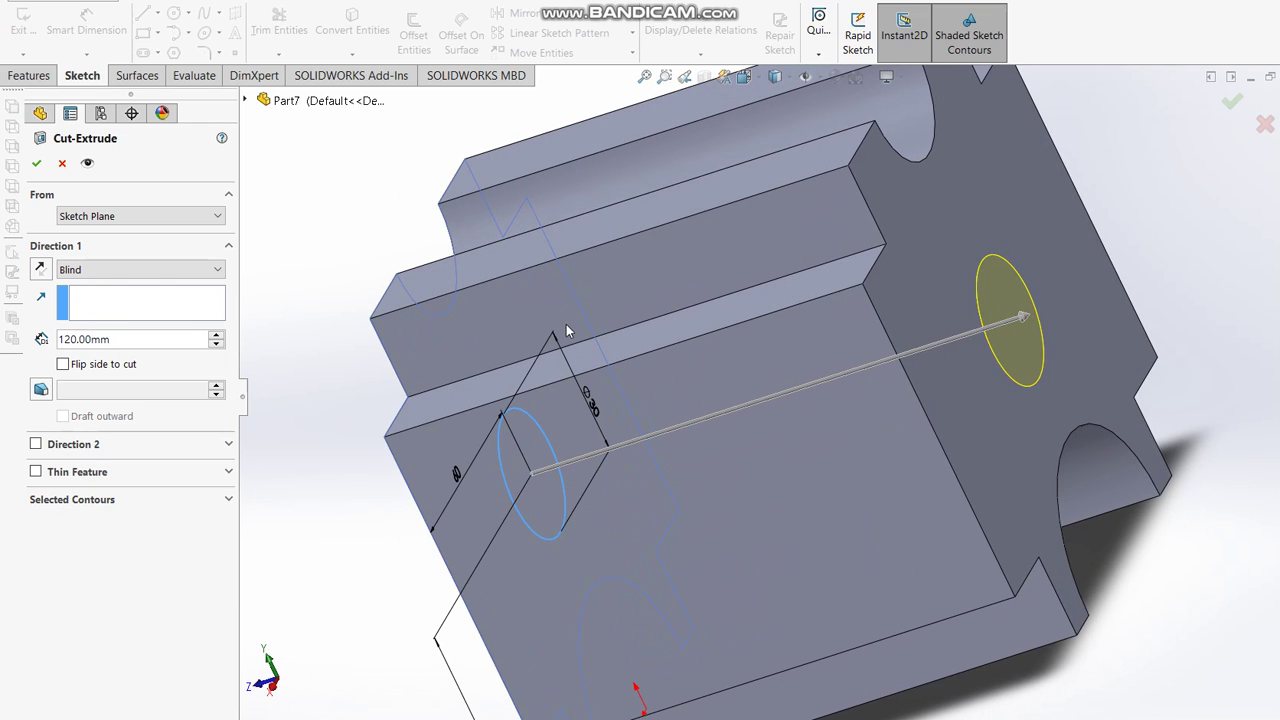
pyautogui.click(108, 270)
pyautogui.click(135, 348)
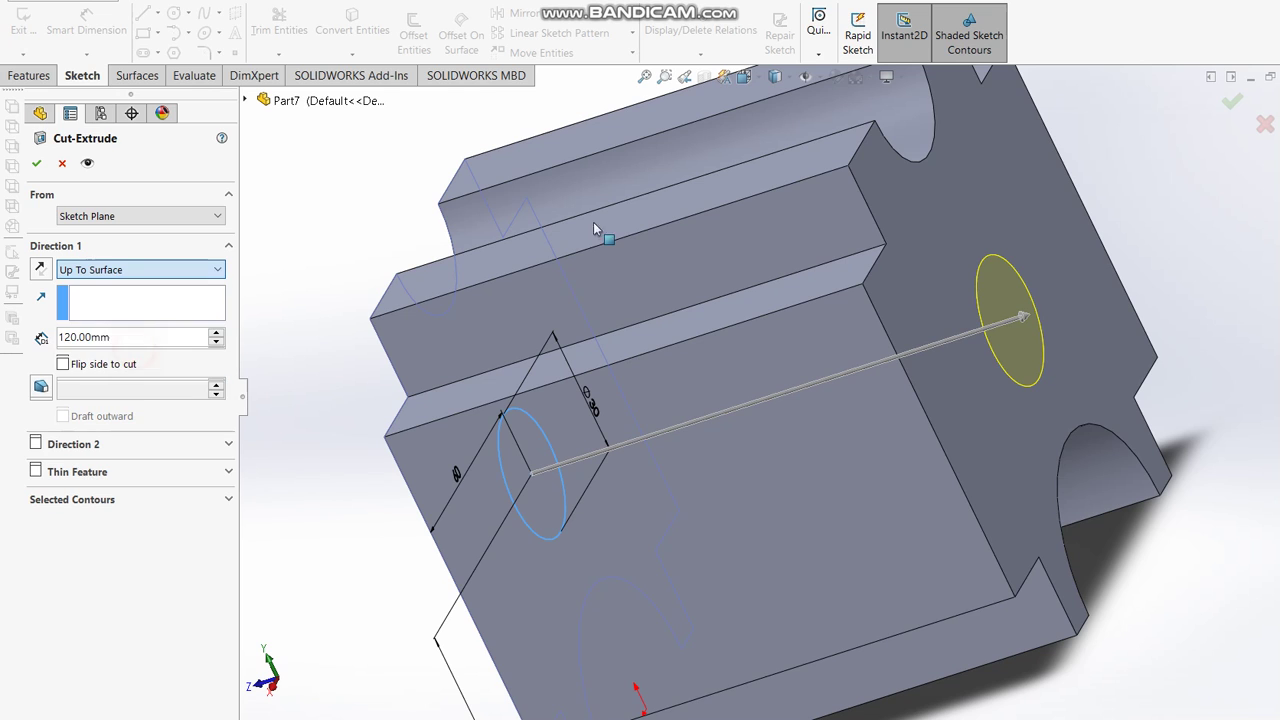
pyautogui.click(1080, 175)
pyautogui.click(1231, 104)
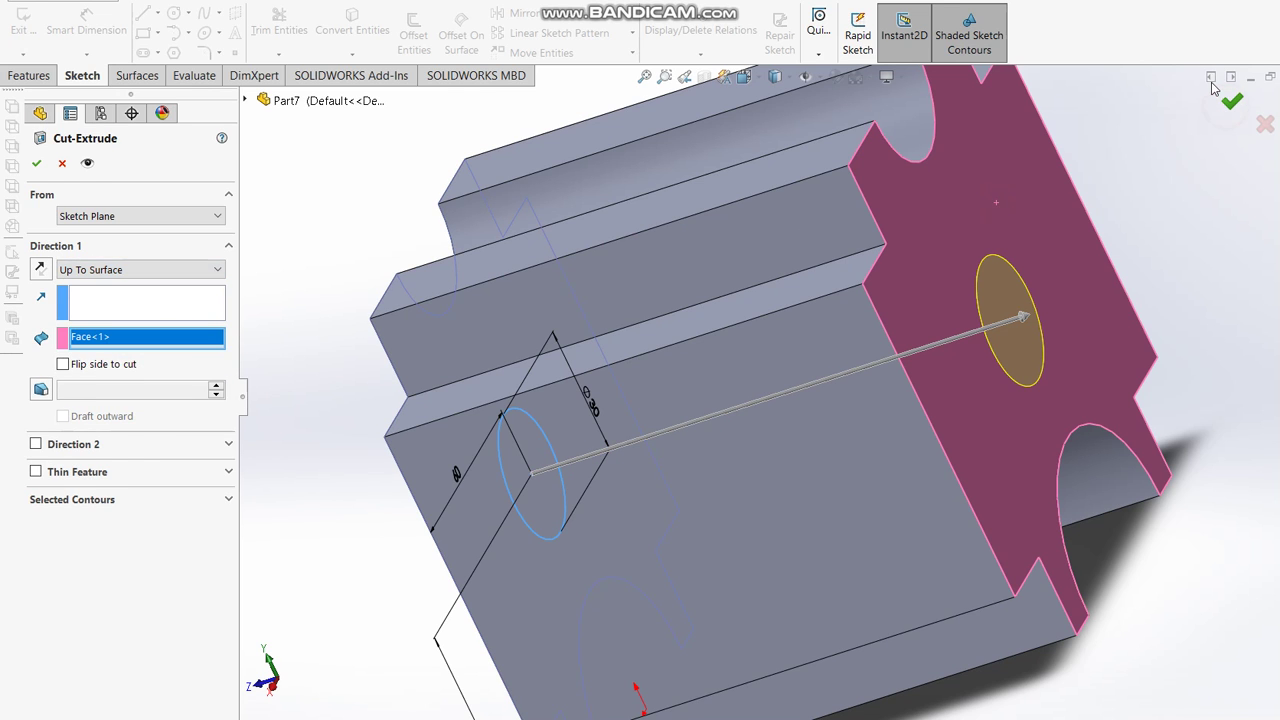
pyautogui.moveTo(1122, 227)
pyautogui.mouseDown(button='middle')
pyautogui.moveTo(1049, 188)
pyautogui.moveTo(1124, 220)
pyautogui.mouseUp(button='middle')
pyautogui.scroll(5, 1049, 188)
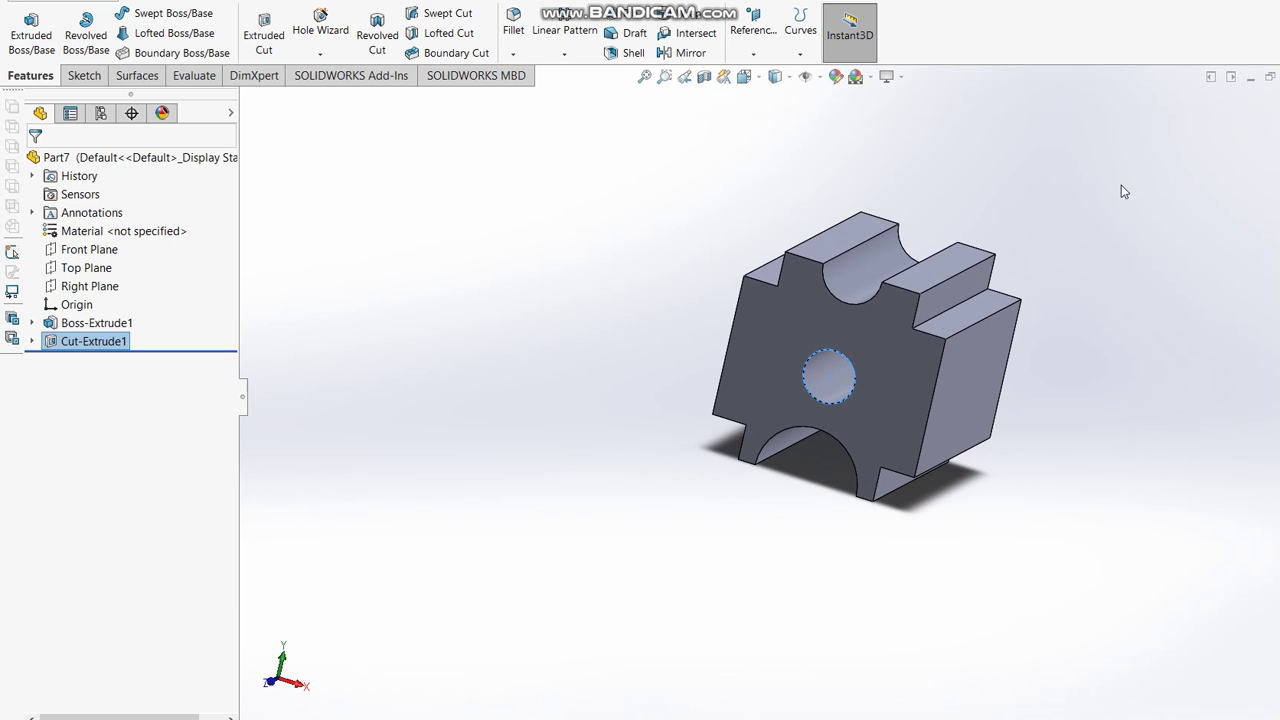
pyautogui.click(1065, 260)
pyautogui.moveTo(1088, 287)
pyautogui.mouseDown(button='middle')
pyautogui.moveTo(1010, 271)
pyautogui.moveTo(1036, 295)
pyautogui.mouseUp(button='middle')
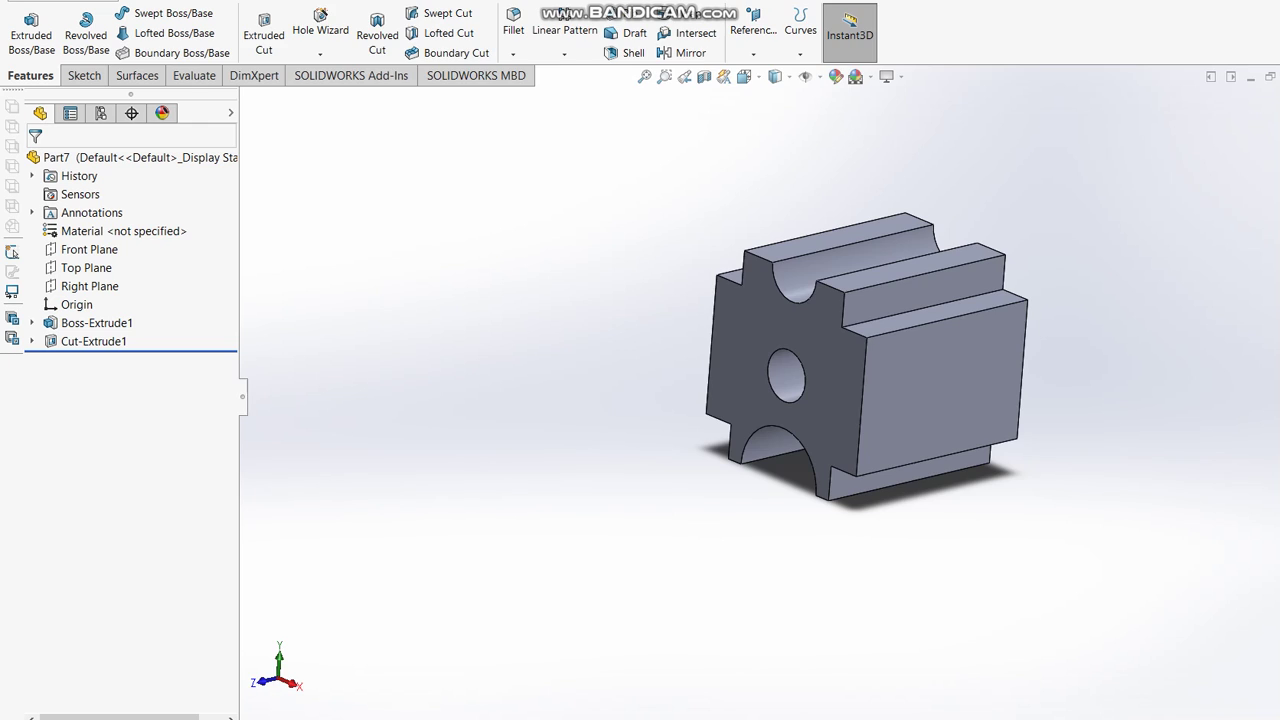
pyautogui.hotkey('alt', 'Tab')
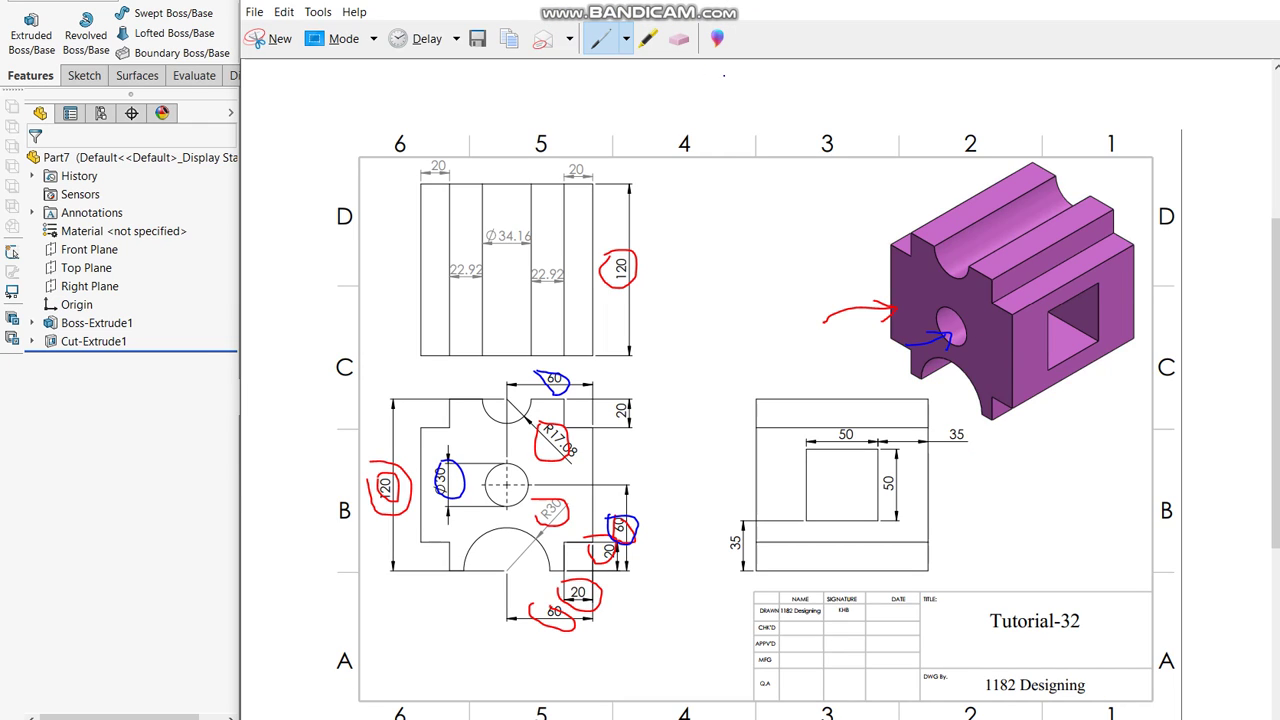
# Step: Switch to the custom green pen and circle the vertical 50 and the 35 dimensions
pyautogui.click(626, 39)
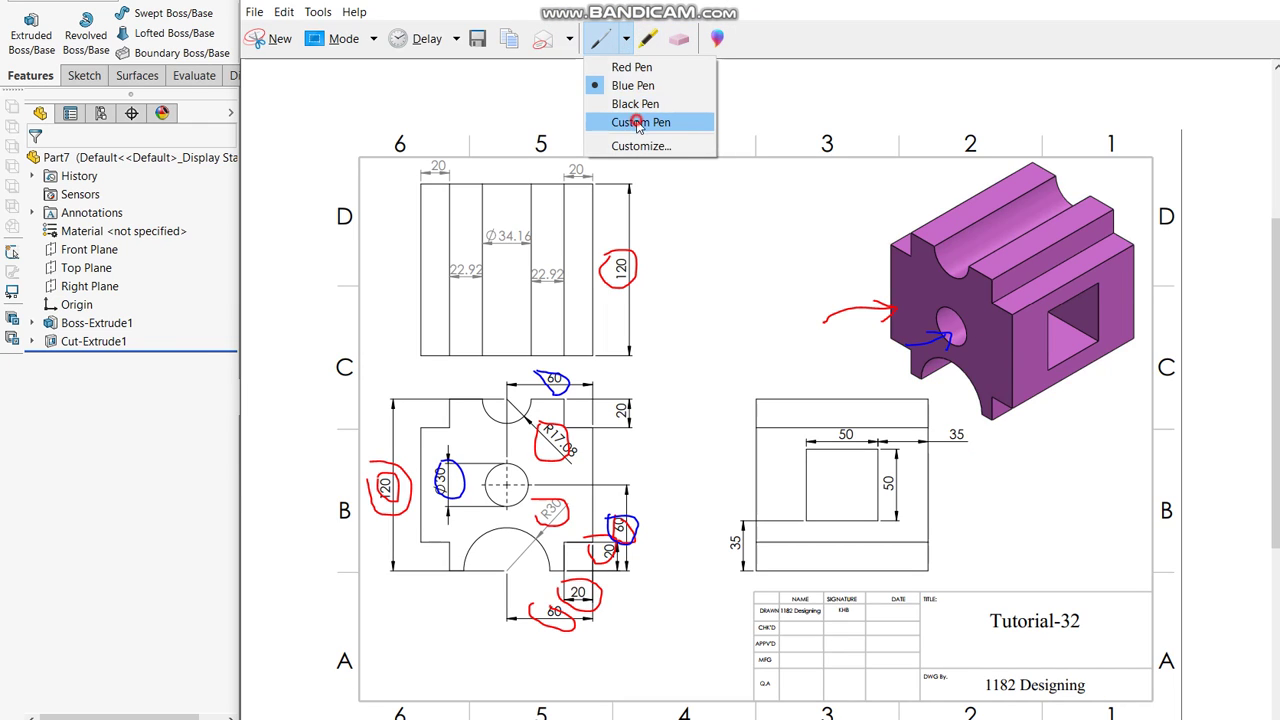
pyautogui.click(638, 123)
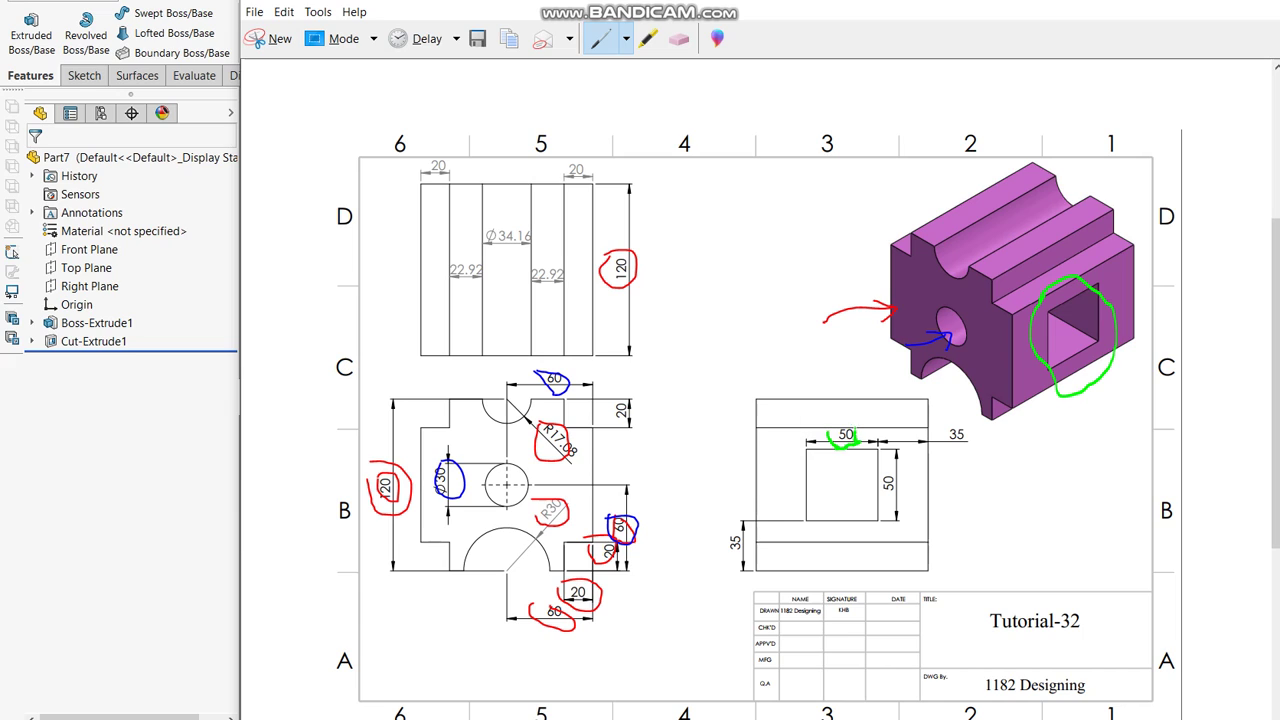
pyautogui.moveTo(886, 470); pyautogui.dragTo(868, 489)
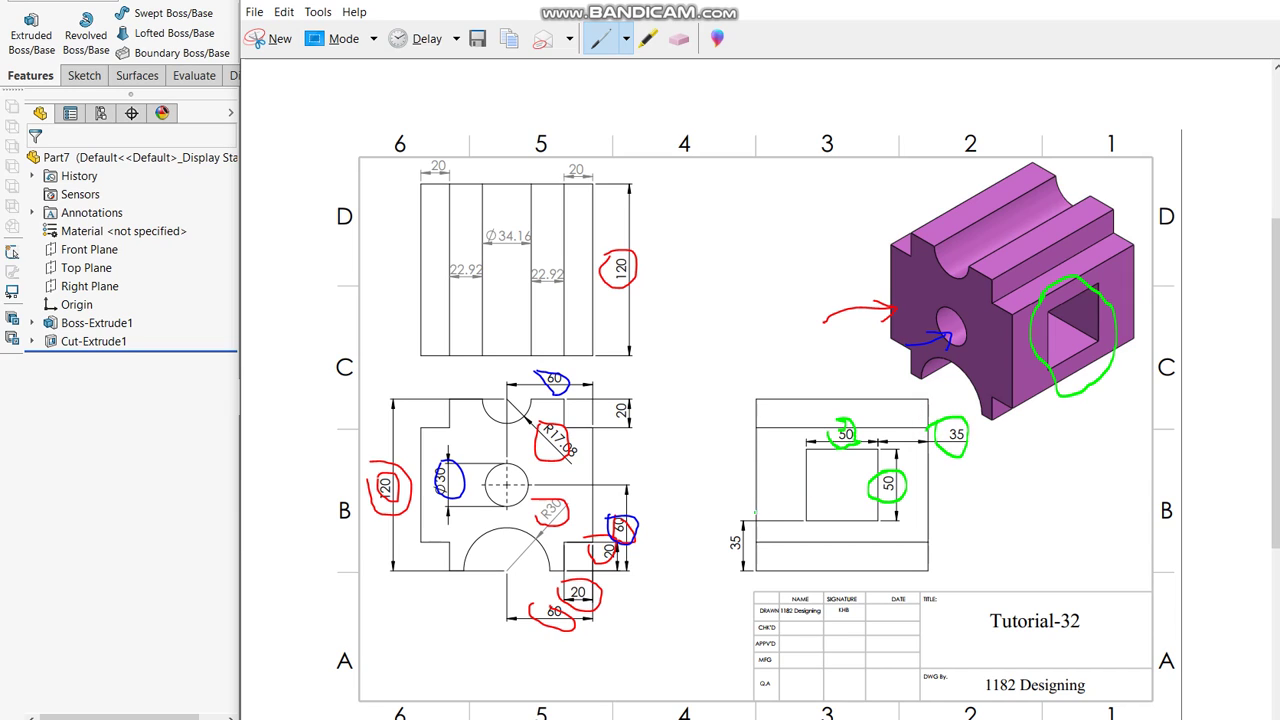
pyautogui.moveTo(731, 513); pyautogui.dragTo(742, 566)
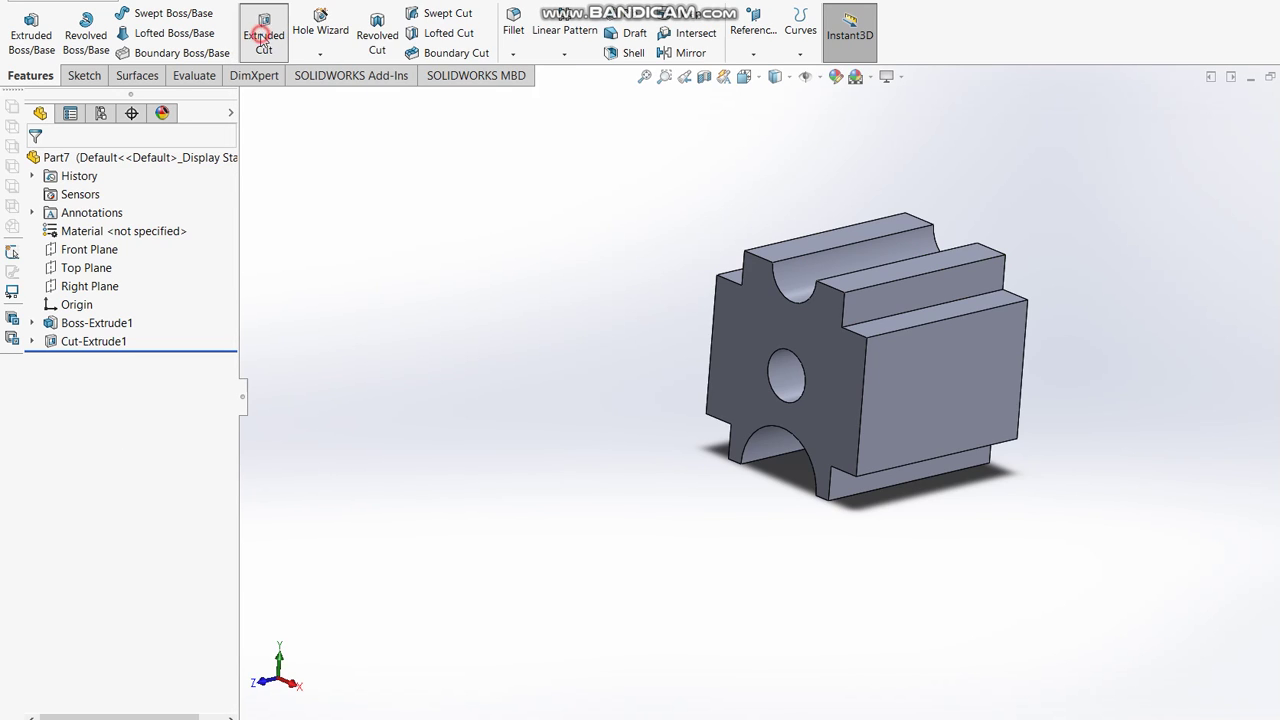
# Step: Start a new cut sketch on the part's face and draw a rectangle in its middle
pyautogui.click(262, 38)
pyautogui.click(910, 391)
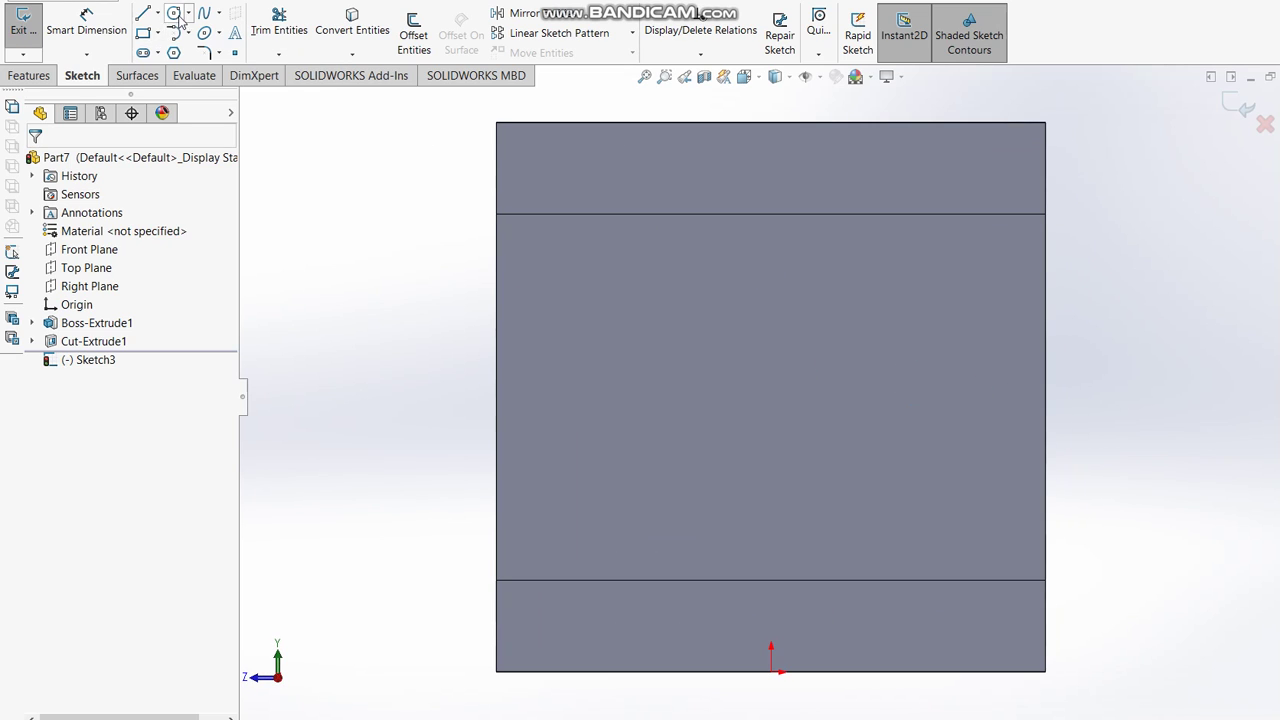
pyautogui.click(143, 32)
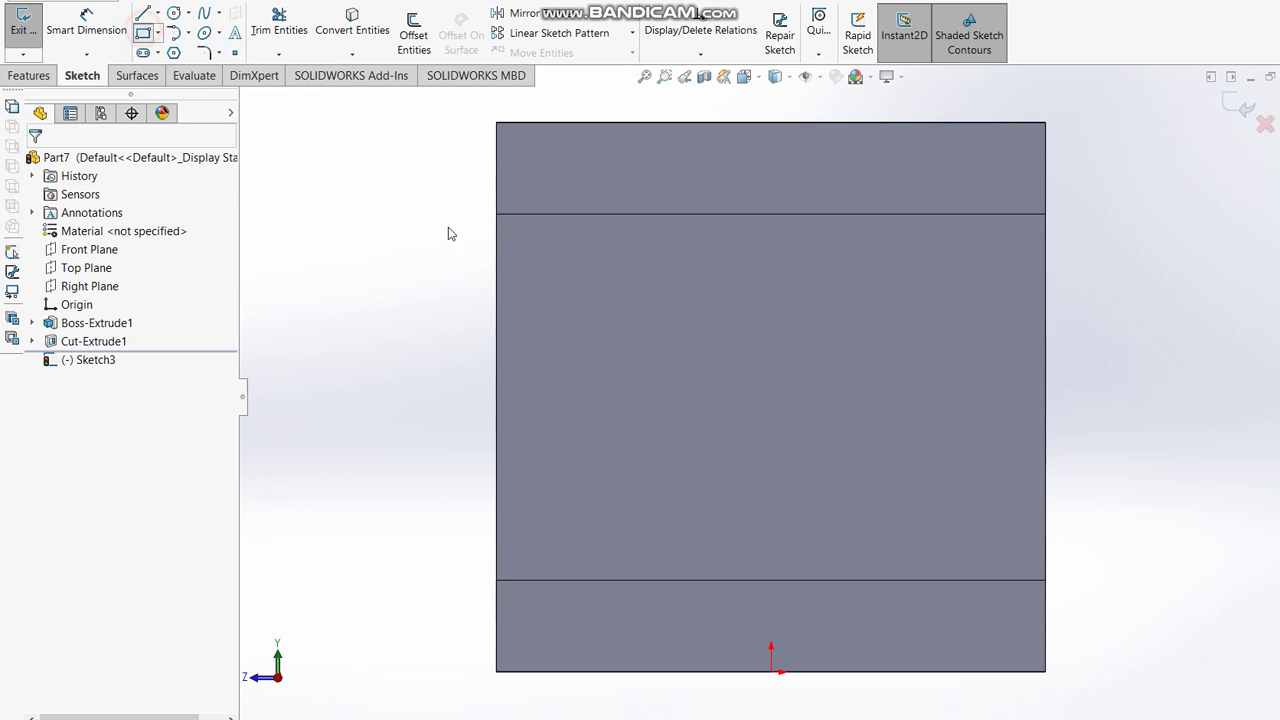
pyautogui.click(621, 280)
pyautogui.click(879, 494)
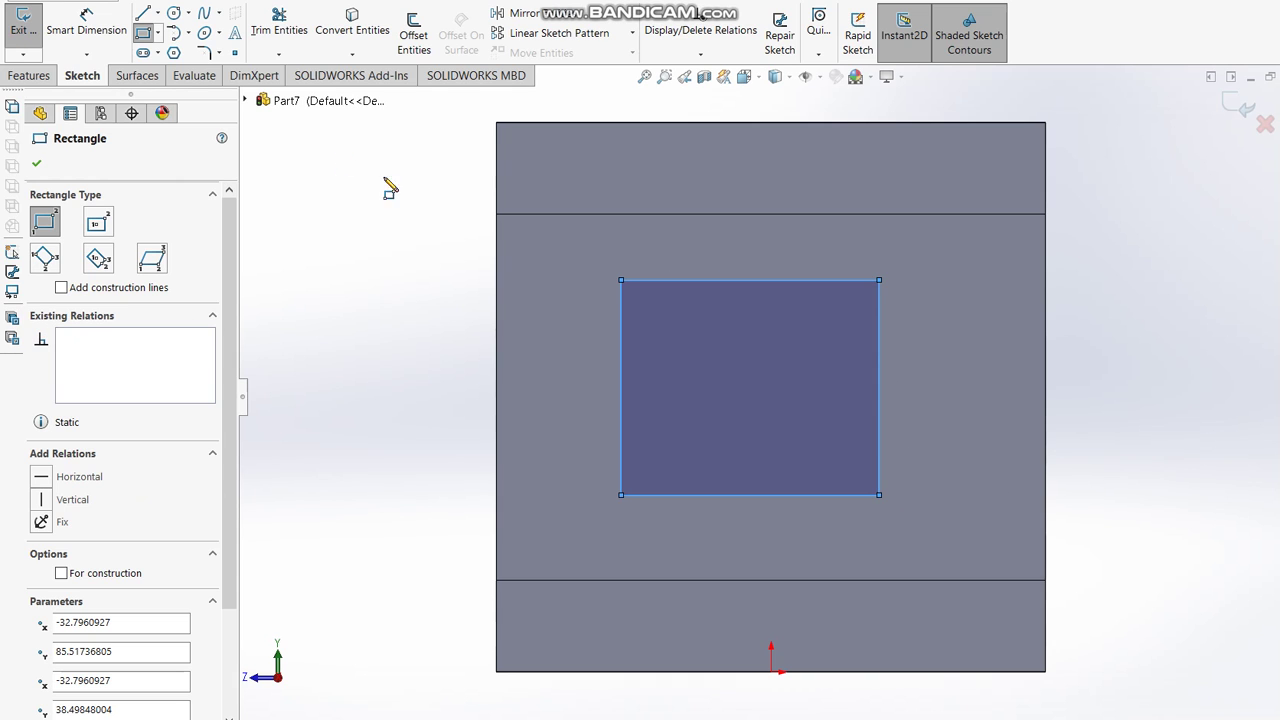
# Step: Dimension the rectangle as a 50 × 50 mm square
pyautogui.click(86, 20)
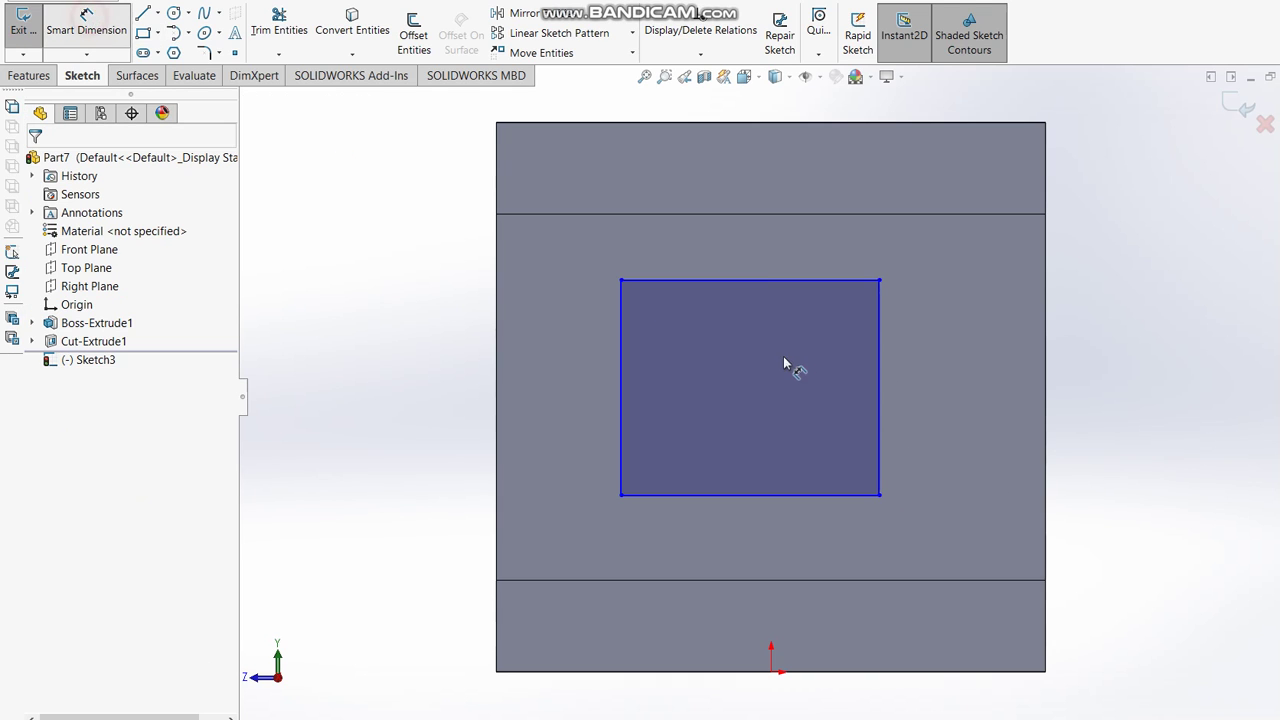
pyautogui.click(765, 253)
pyautogui.click(764, 251)
pyautogui.write('50')
pyautogui.press('Return')
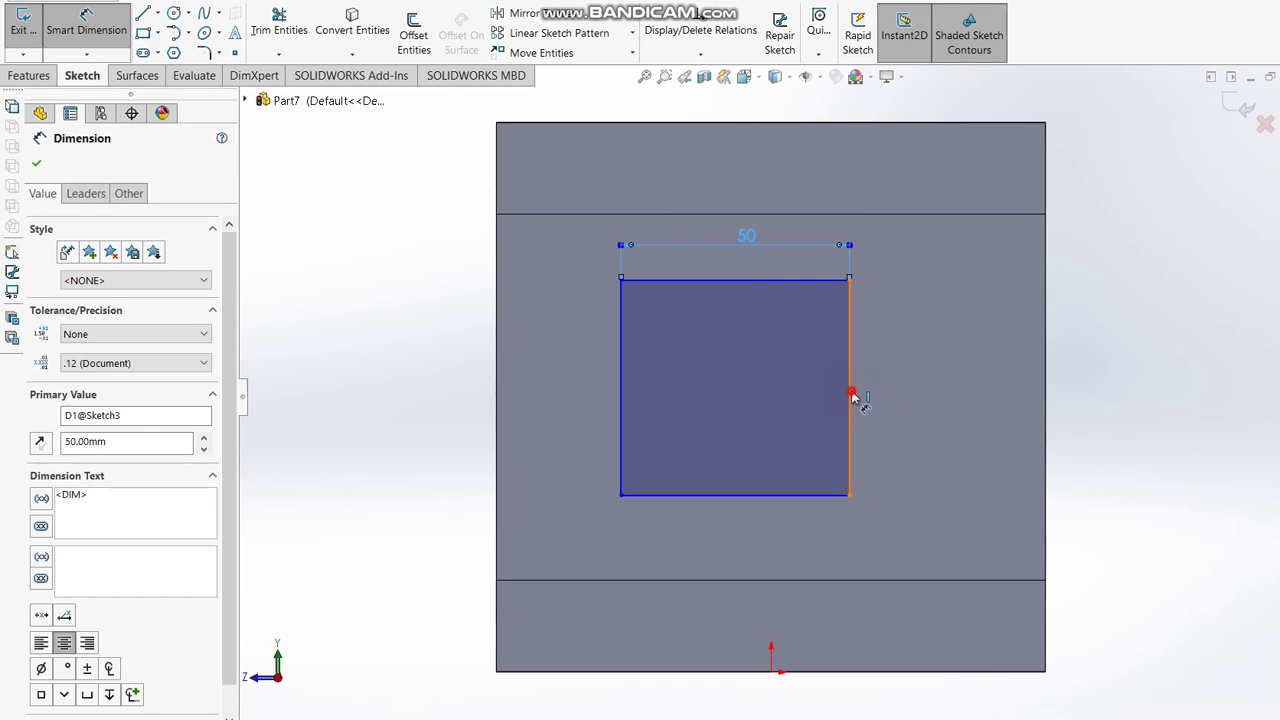
pyautogui.click(850, 398)
pyautogui.click(890, 398)
pyautogui.write('50')
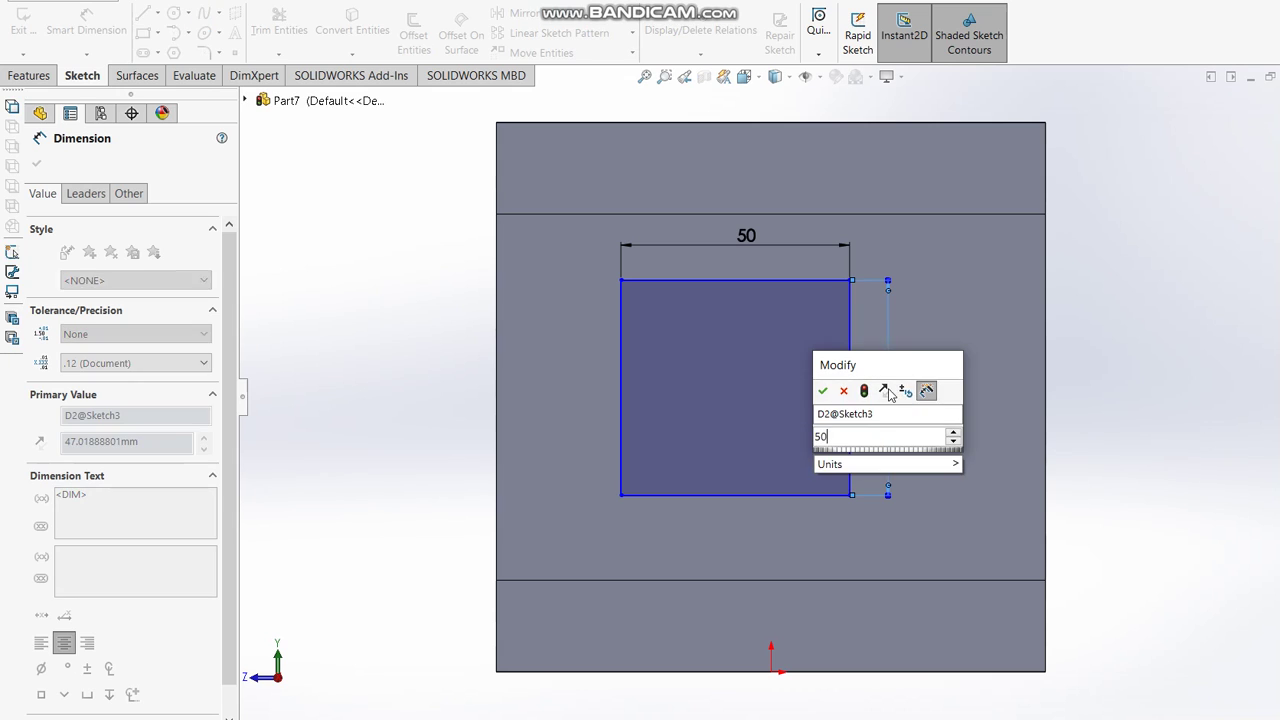
pyautogui.press('Return')
# Step: Place the square 35 mm from the right edge and 35 mm from the bottom edge
pyautogui.click(851, 345)
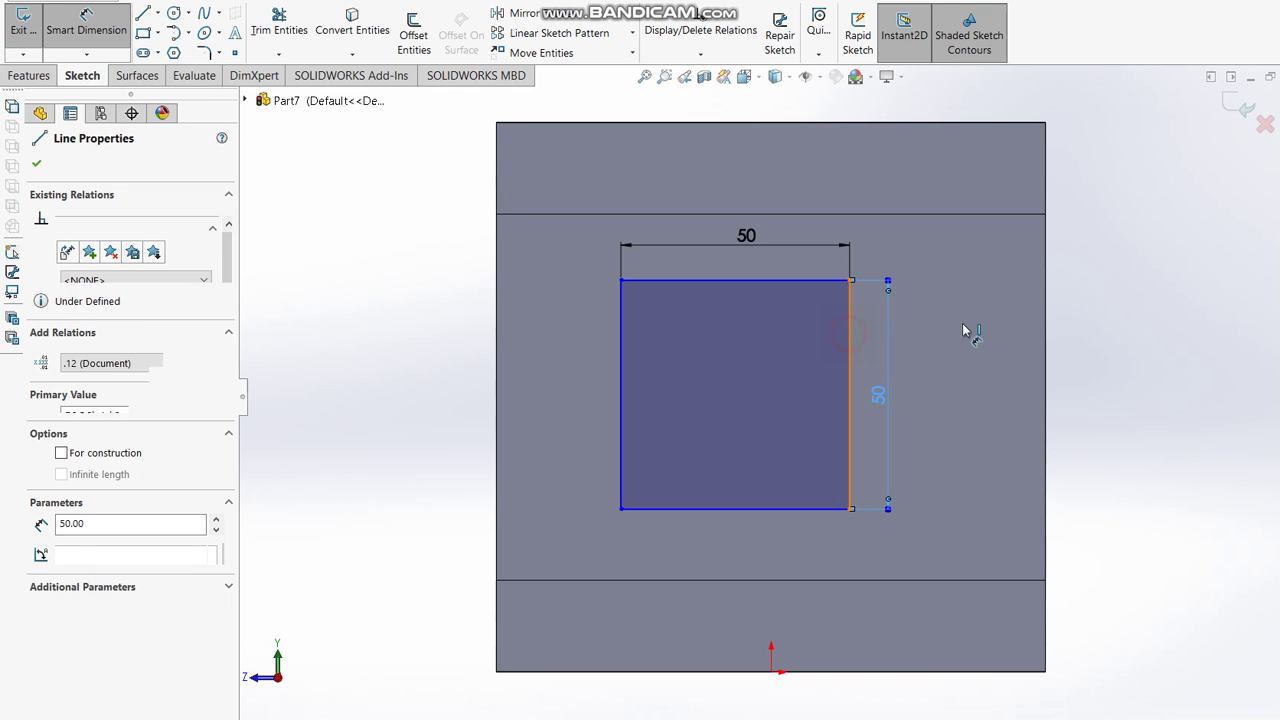
pyautogui.click(1044, 331)
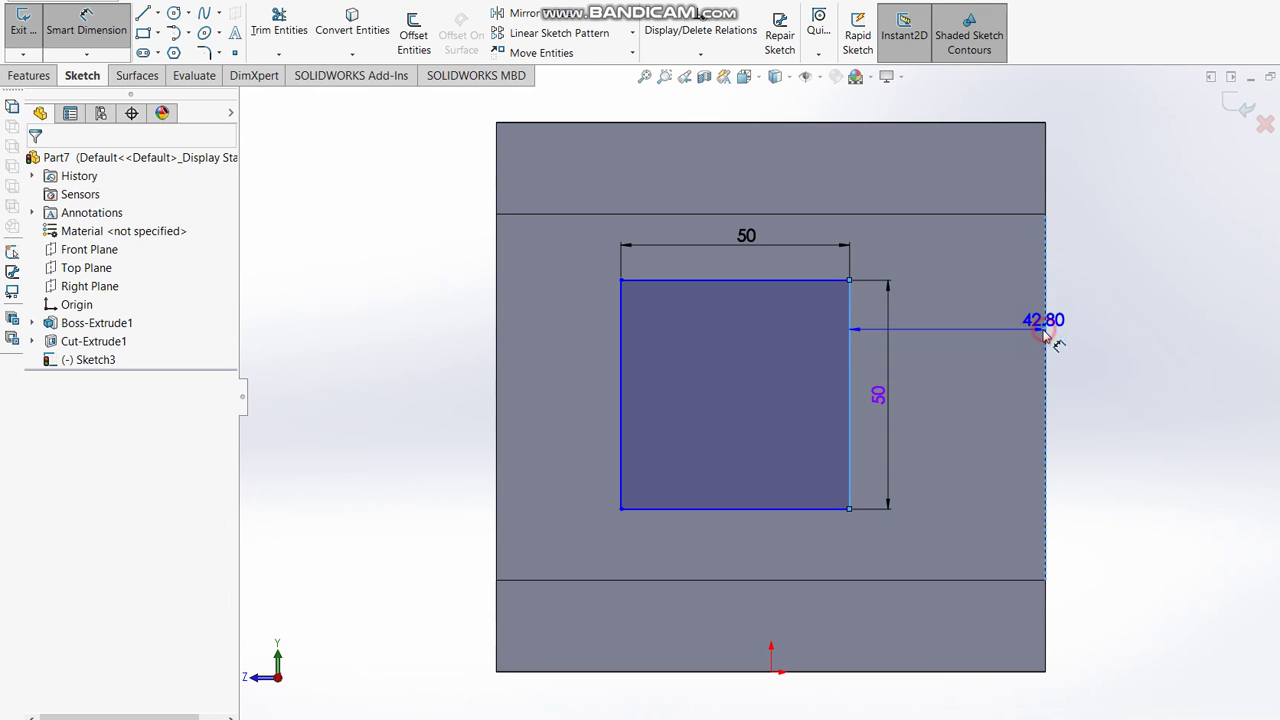
pyautogui.click(1000, 284)
pyautogui.write('35')
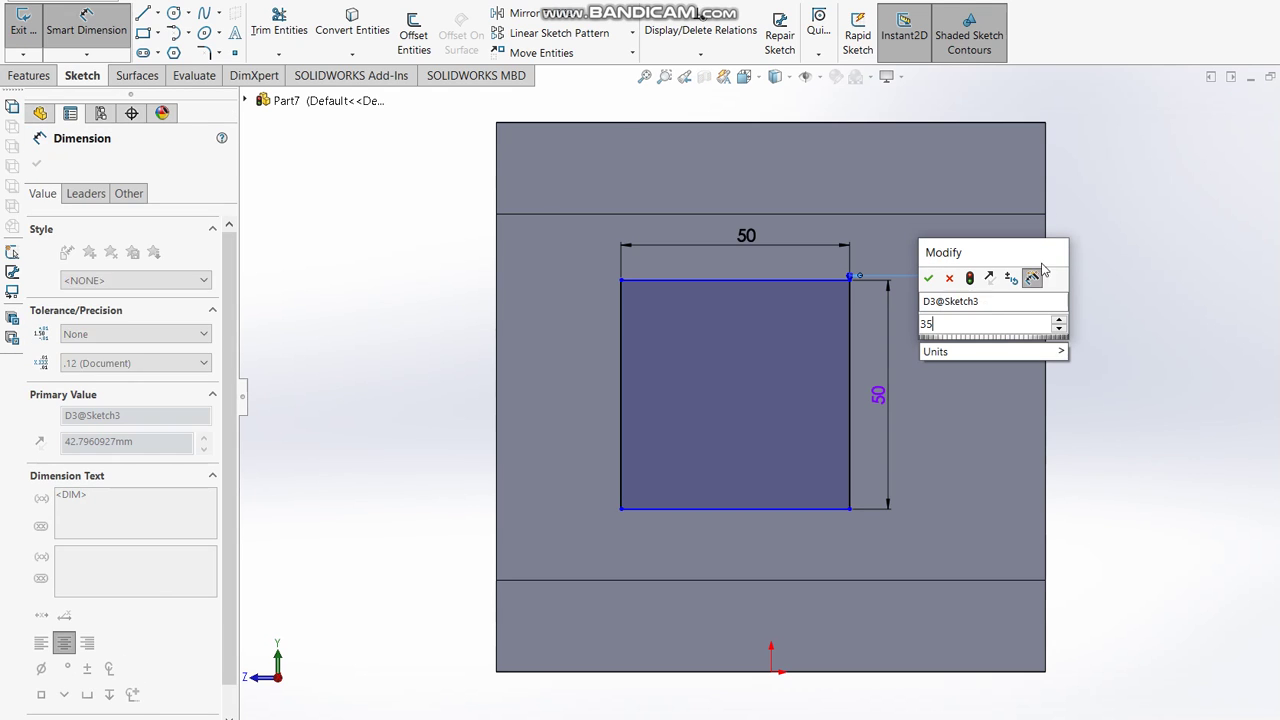
pyautogui.press('Return')
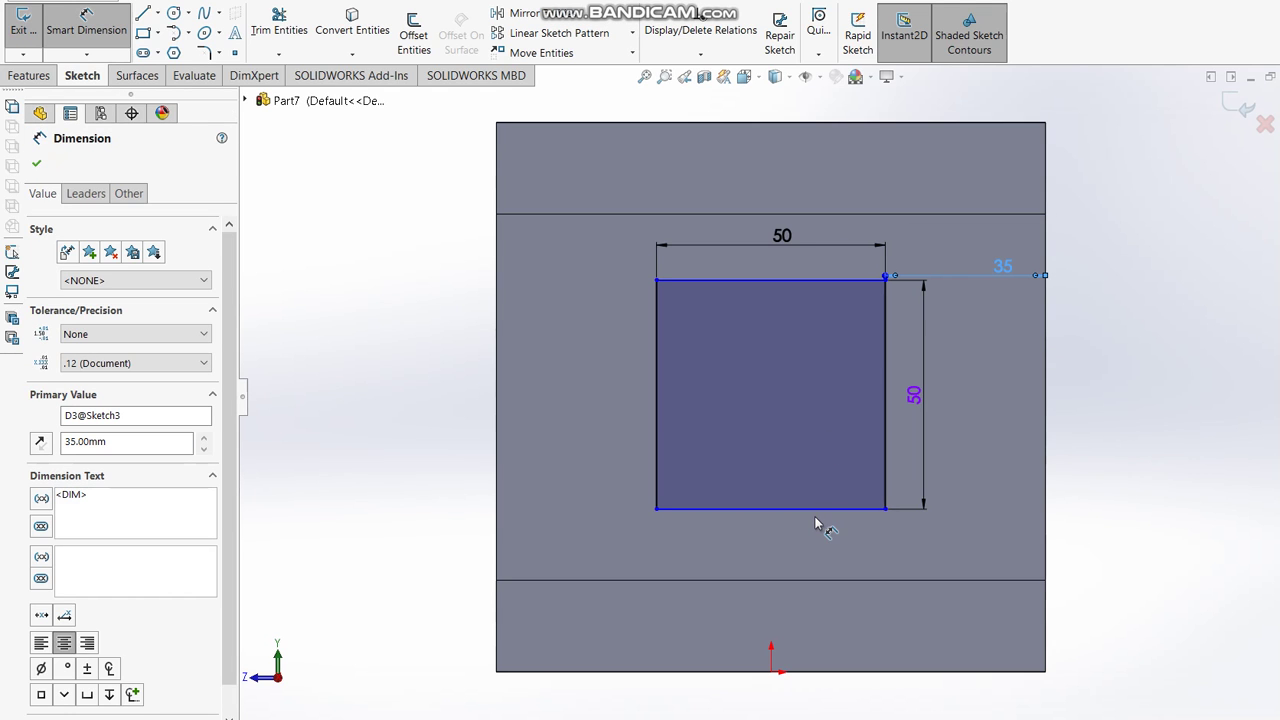
pyautogui.click(817, 517)
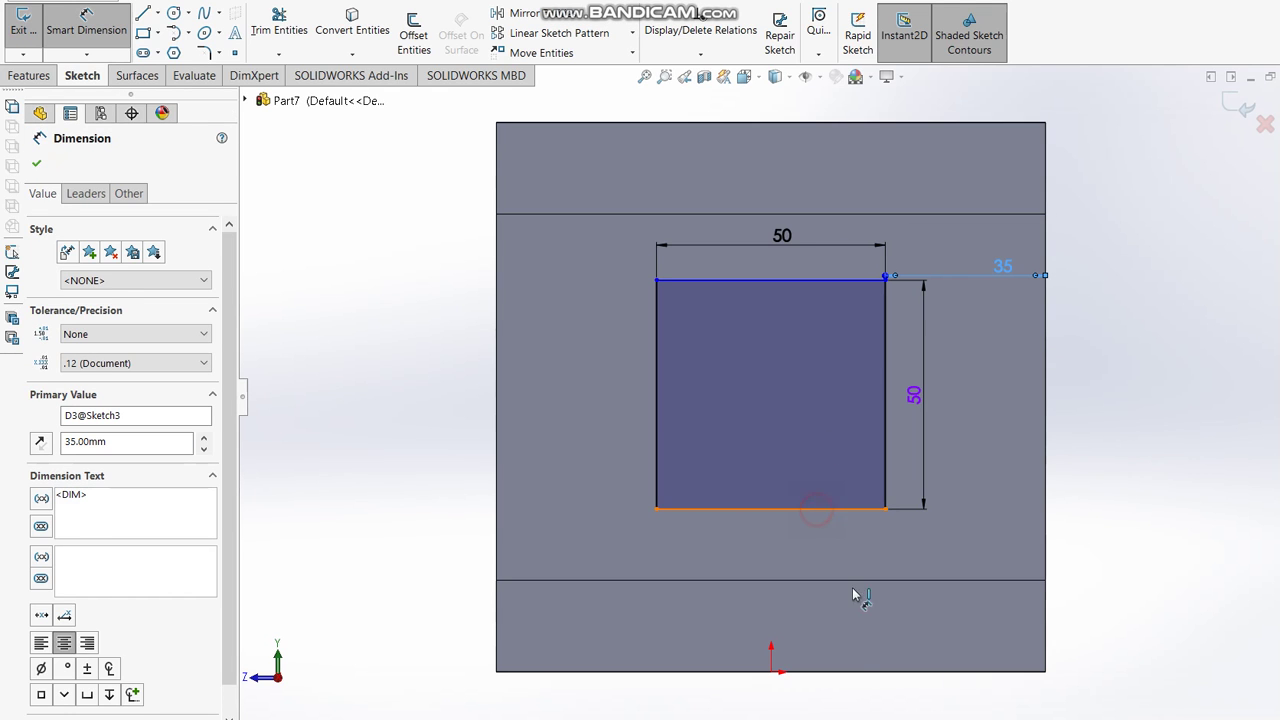
pyautogui.click(848, 671)
pyautogui.click(460, 565)
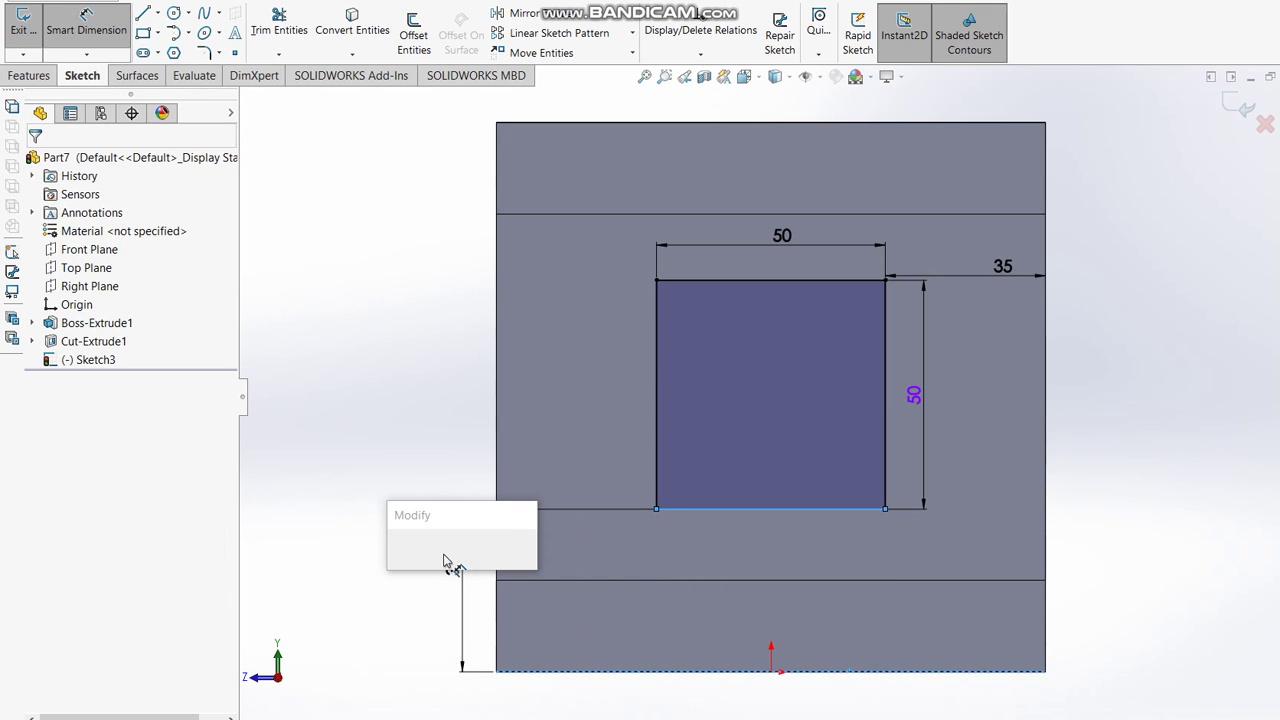
pyautogui.write('35')
pyautogui.press('Return')
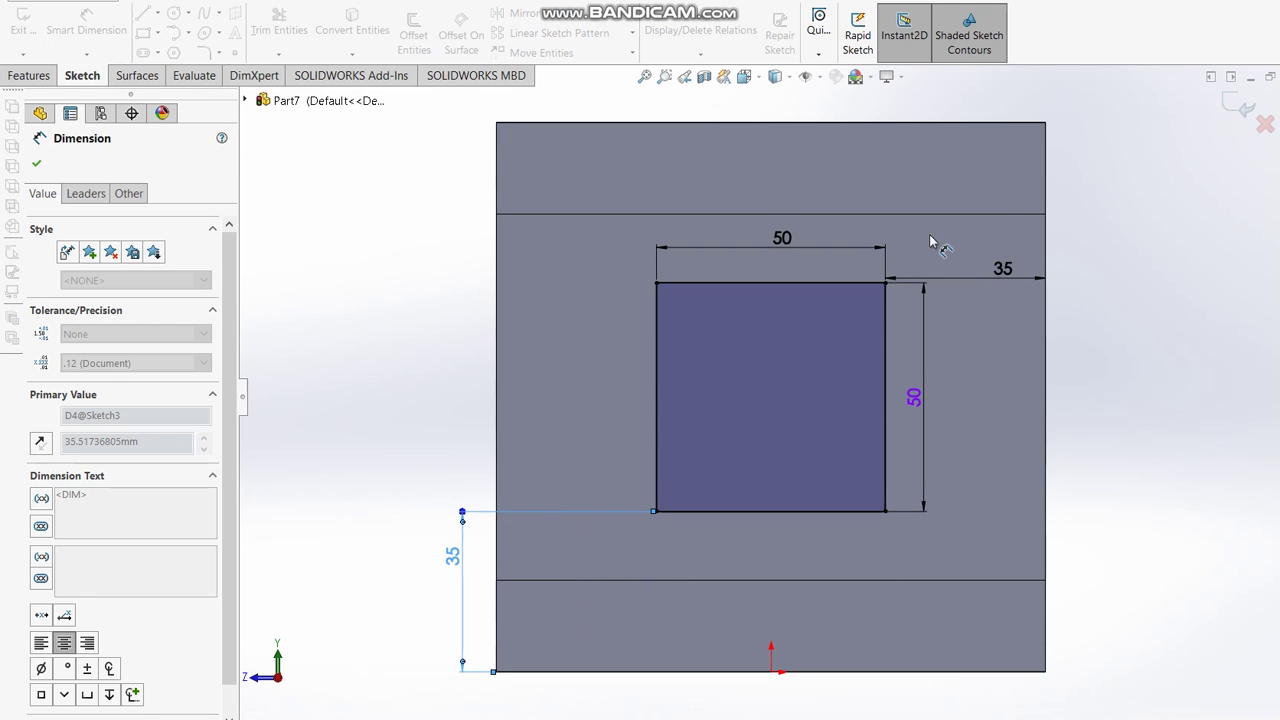
pyautogui.click(1236, 108)
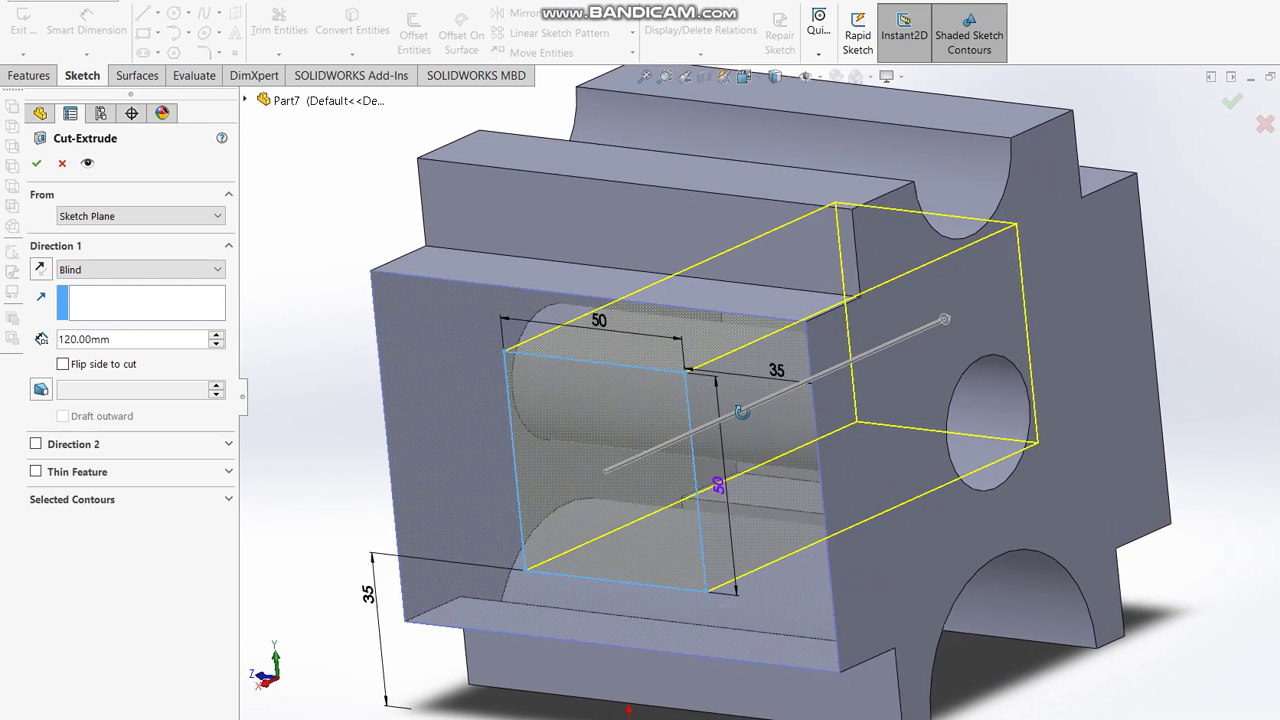
# Step: Cut the square Up To Surface at the far end face, creating Cut-Extrude2
pyautogui.moveTo(741, 412); pyautogui.dragTo(652, 399, button='middle')
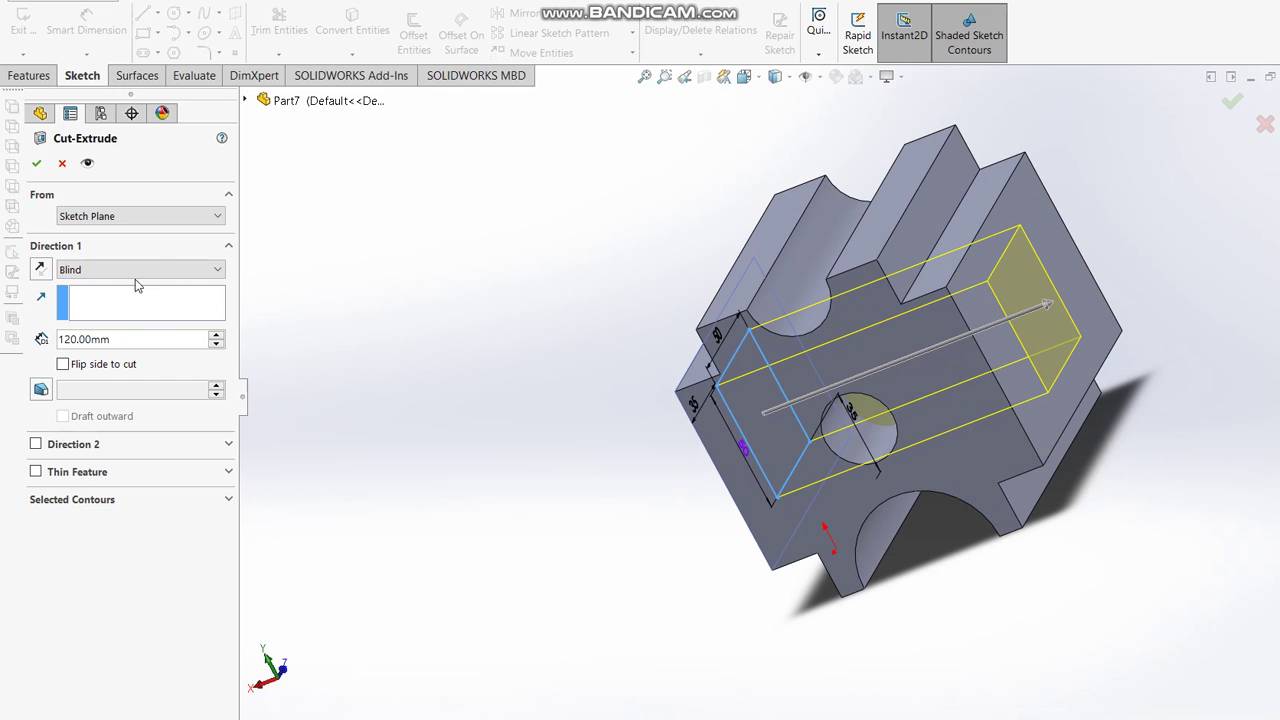
pyautogui.click(140, 268)
pyautogui.click(124, 352)
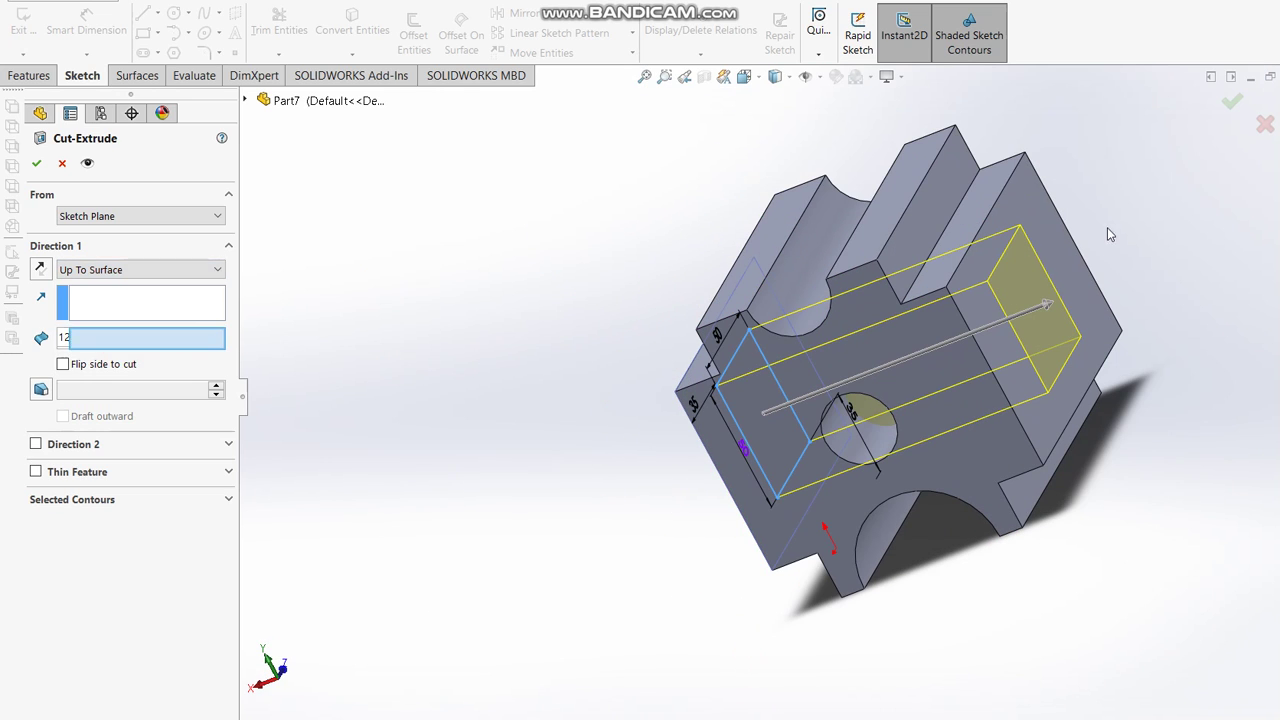
pyautogui.click(1045, 247)
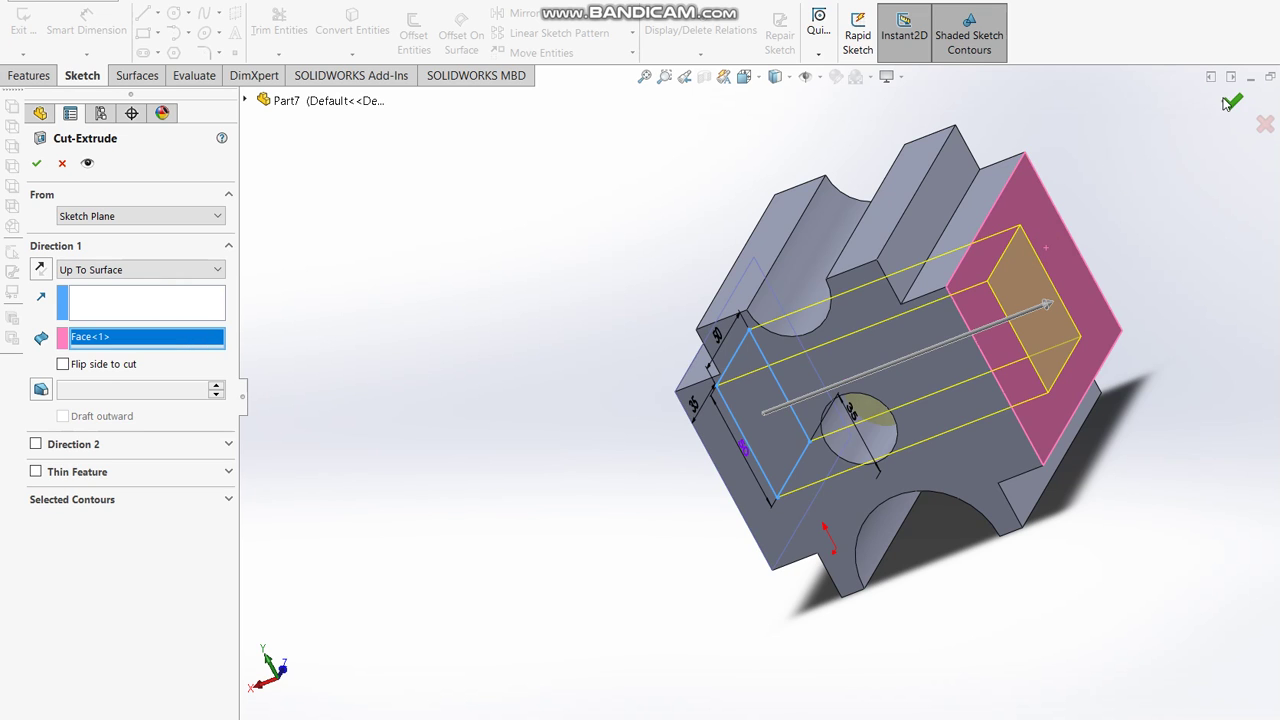
pyautogui.click(577, 380)
pyautogui.moveTo(563, 394)
pyautogui.mouseDown(button='middle')
pyautogui.moveTo(884, 403)
pyautogui.moveTo(857, 457)
pyautogui.mouseUp(button='middle')
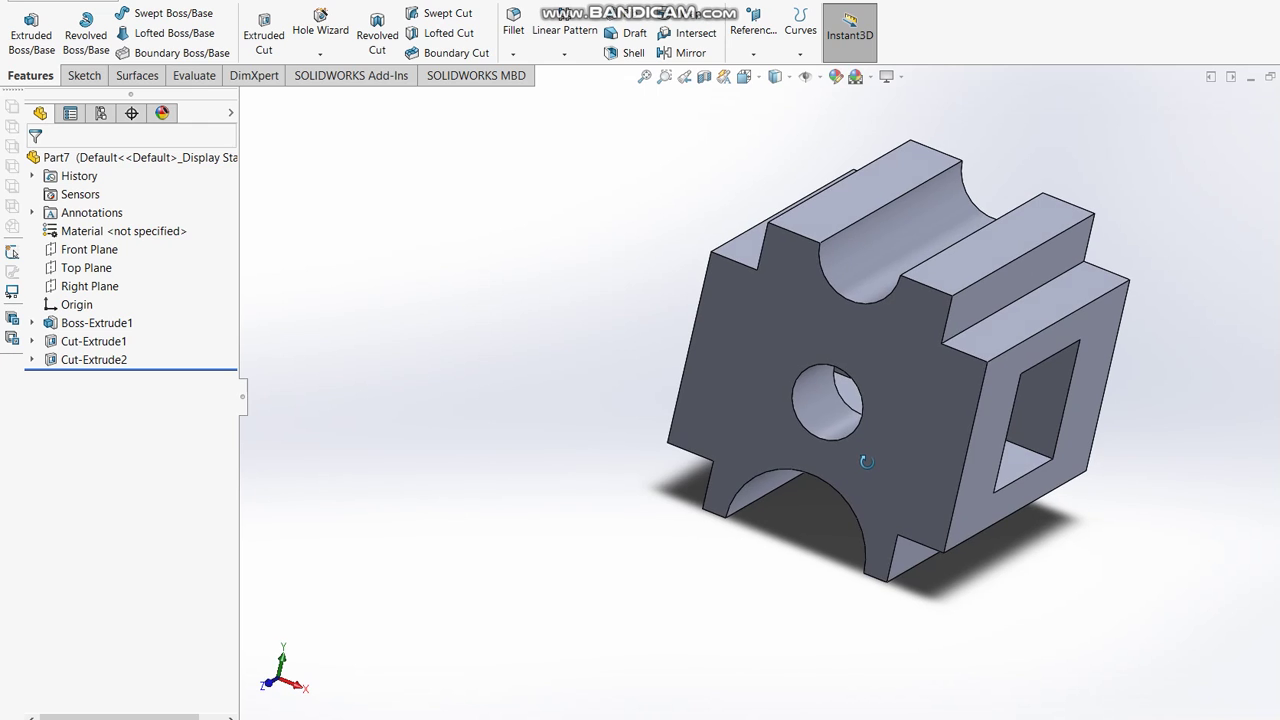
pyautogui.moveTo(896, 367)
pyautogui.mouseDown(button='middle')
pyautogui.moveTo(931, 314)
pyautogui.moveTo(775, 478)
pyautogui.mouseUp(button='middle')
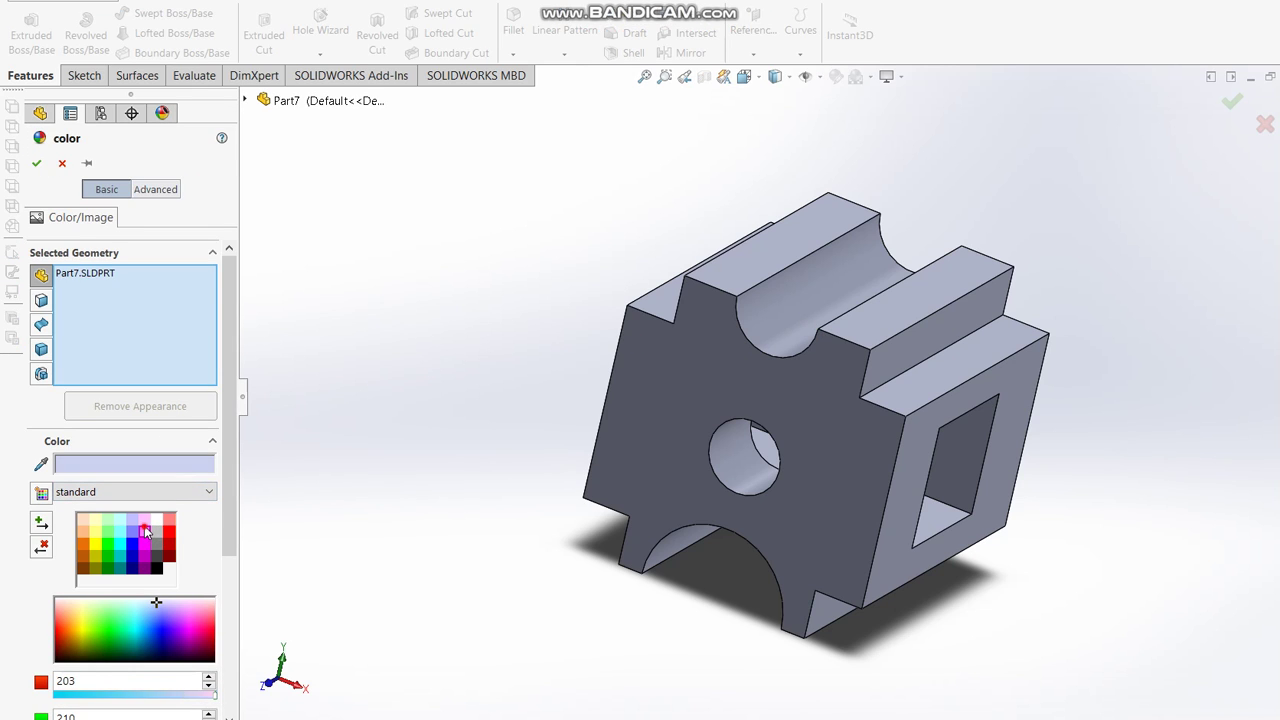
# Step: Apply the pink swatch to the whole part and accept the appearance
pyautogui.click(145, 532)
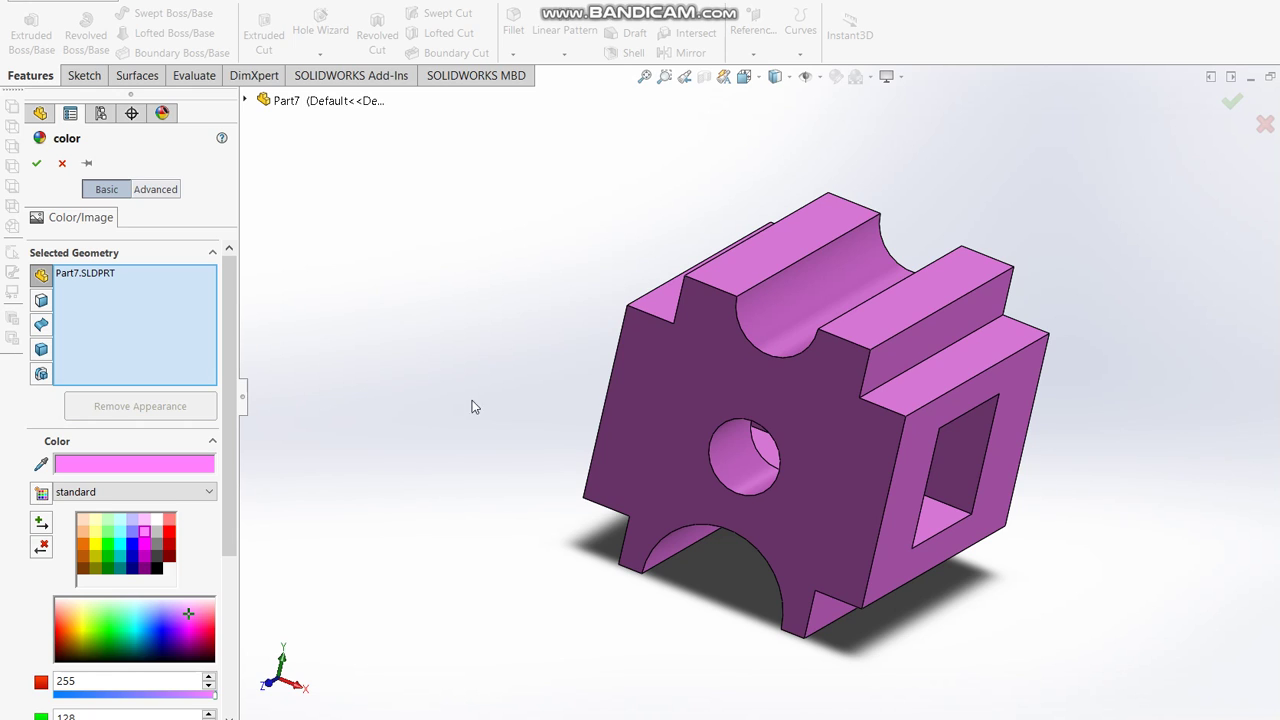
pyautogui.click(1232, 101)
pyautogui.moveTo(883, 352)
pyautogui.mouseDown(button='middle')
pyautogui.moveTo(765, 402)
pyautogui.moveTo(526, 406)
pyautogui.moveTo(557, 451)
pyautogui.moveTo(757, 409)
pyautogui.moveTo(855, 365)
pyautogui.moveTo(960, 229)
pyautogui.moveTo(914, 326)
pyautogui.moveTo(1063, 343)
pyautogui.moveTo(1066, 389)
pyautogui.mouseUp(button='middle')
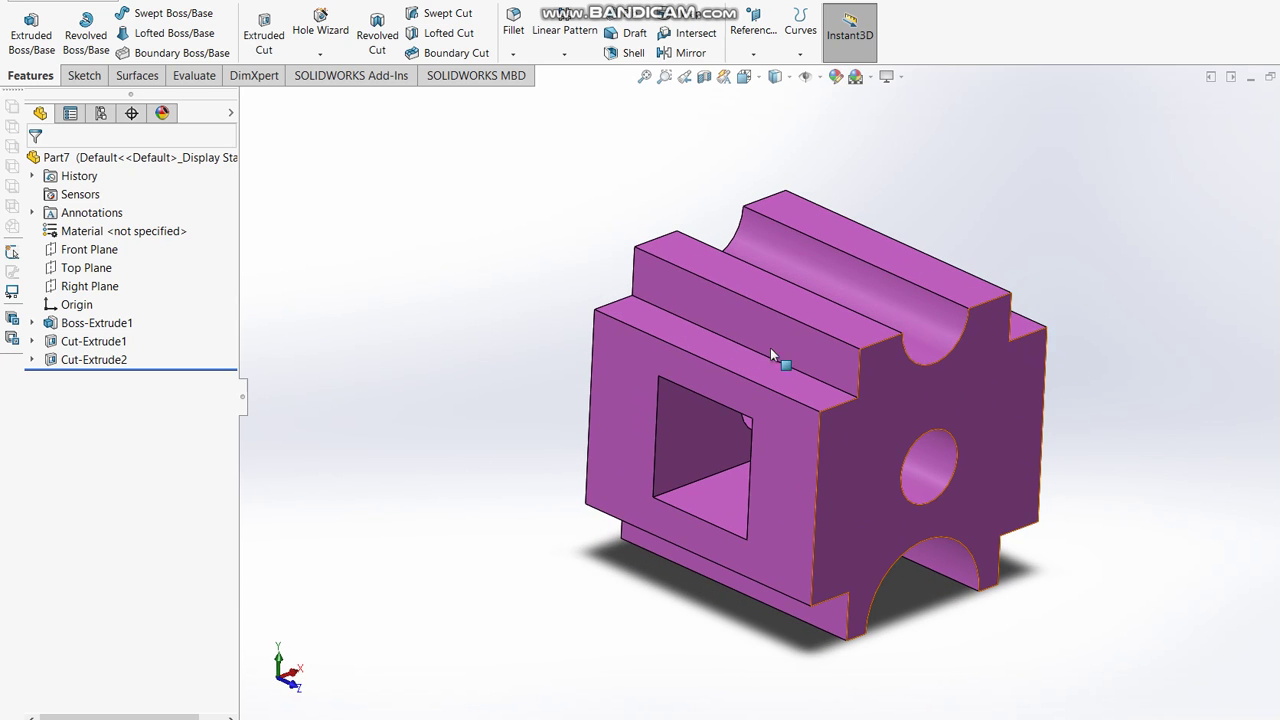
pyautogui.click(86, 249)
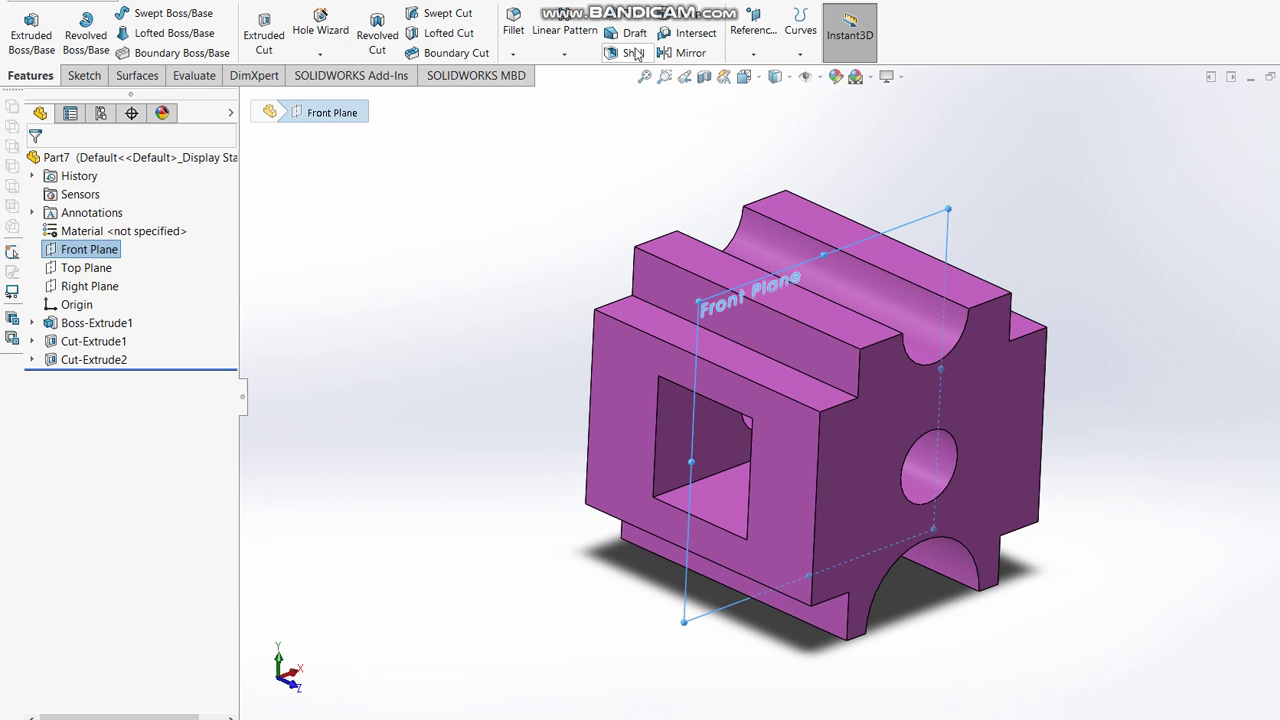
pyautogui.click(705, 78)
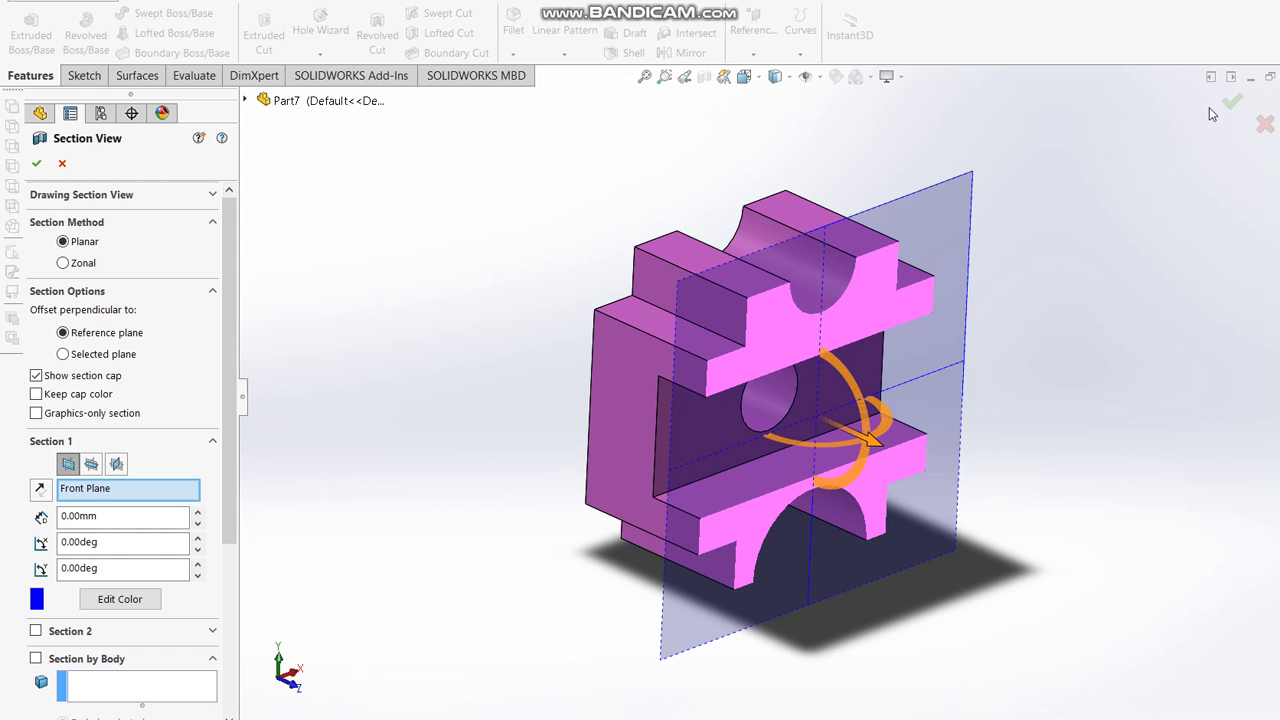
pyautogui.hotkey('ctrl', '1')
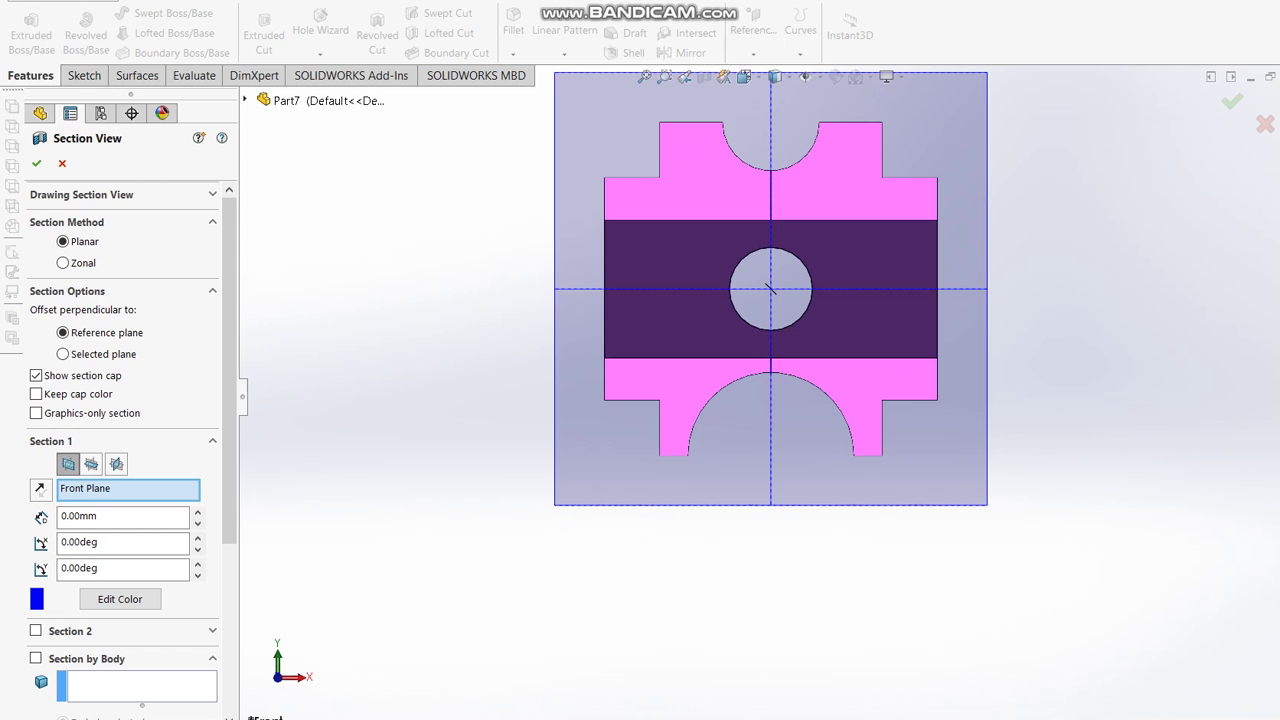
pyautogui.click(1232, 101)
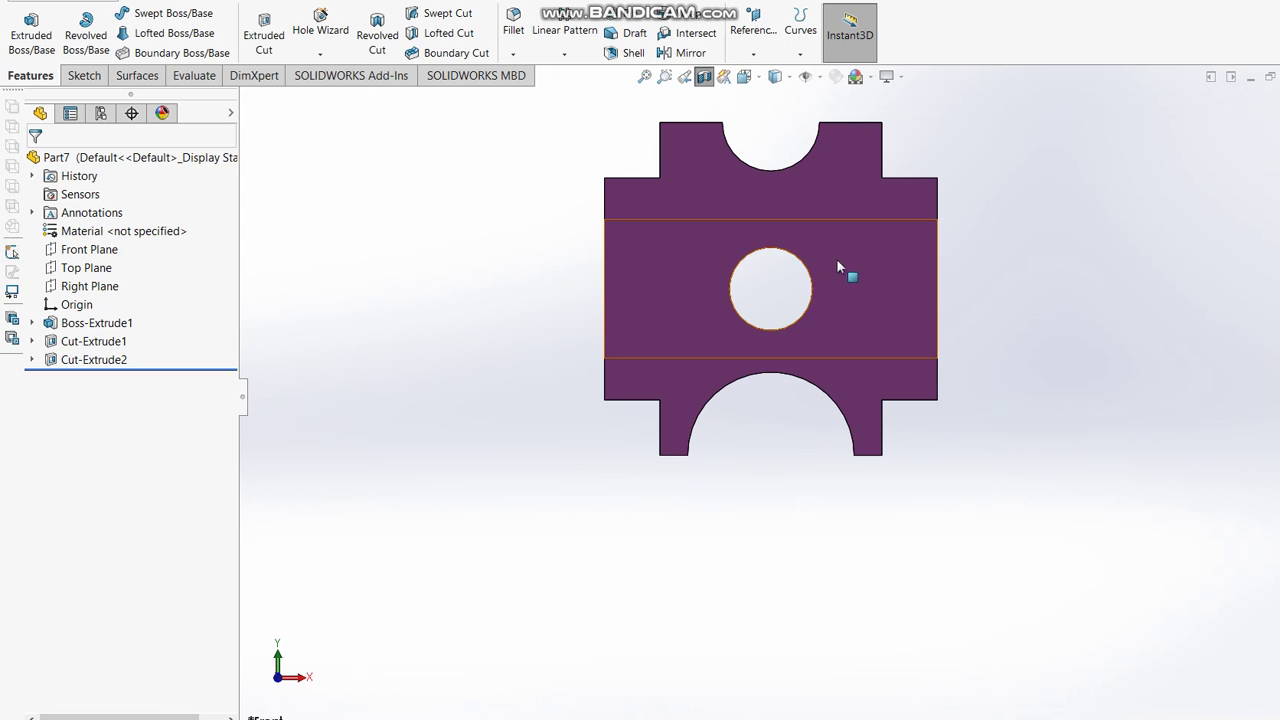
pyautogui.hotkey('ctrl', 'shift', 'z')
pyautogui.hotkey('ctrl', 'shift', 'z')
pyautogui.click(688, 77)
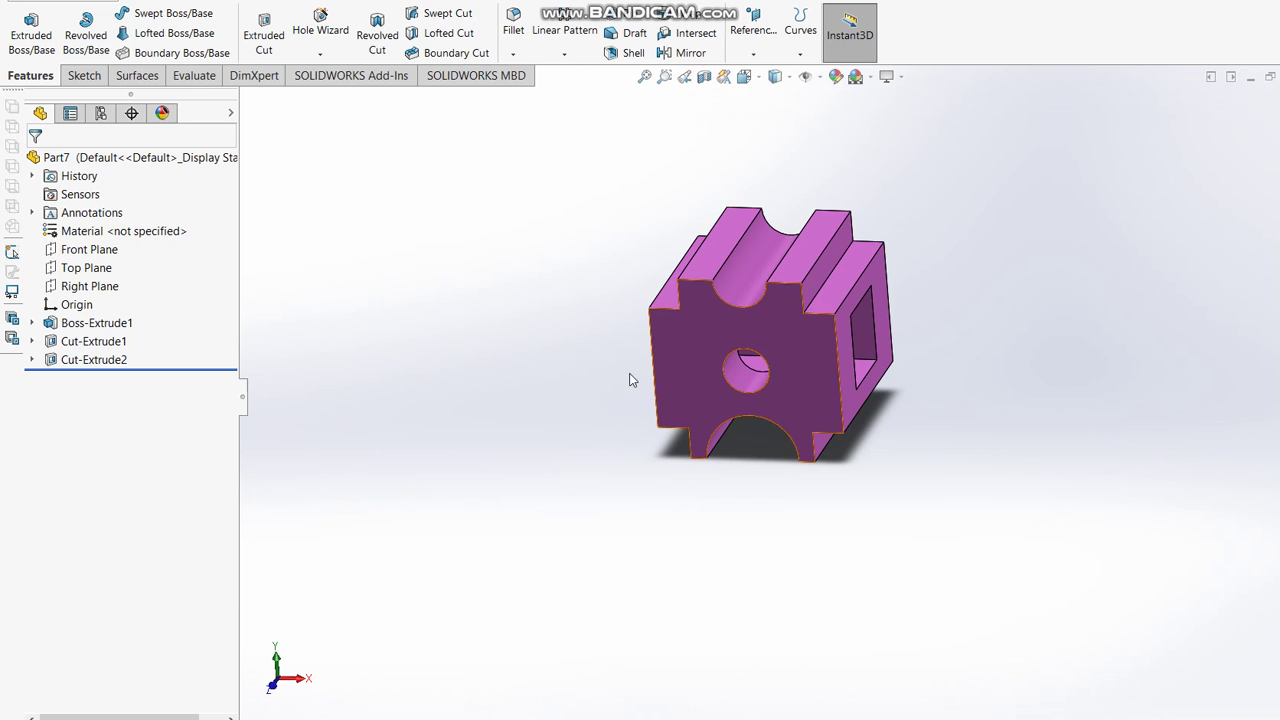
pyautogui.click(83, 287)
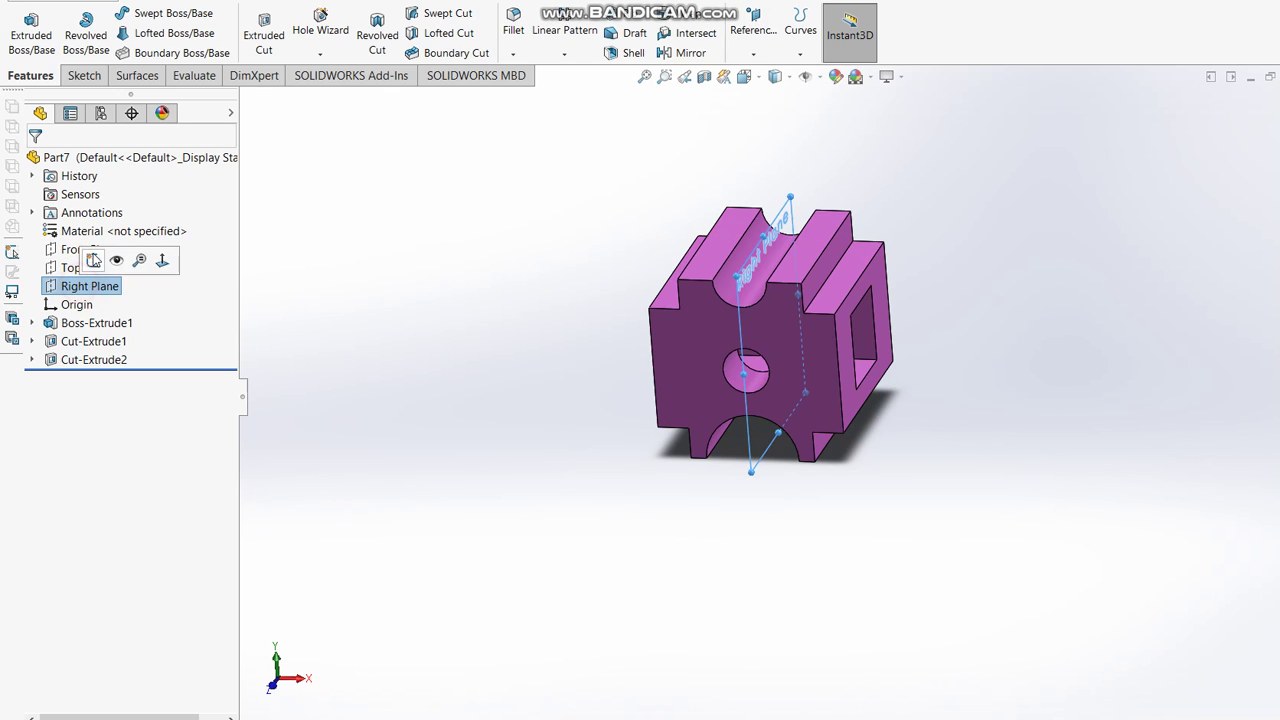
pyautogui.click(704, 77)
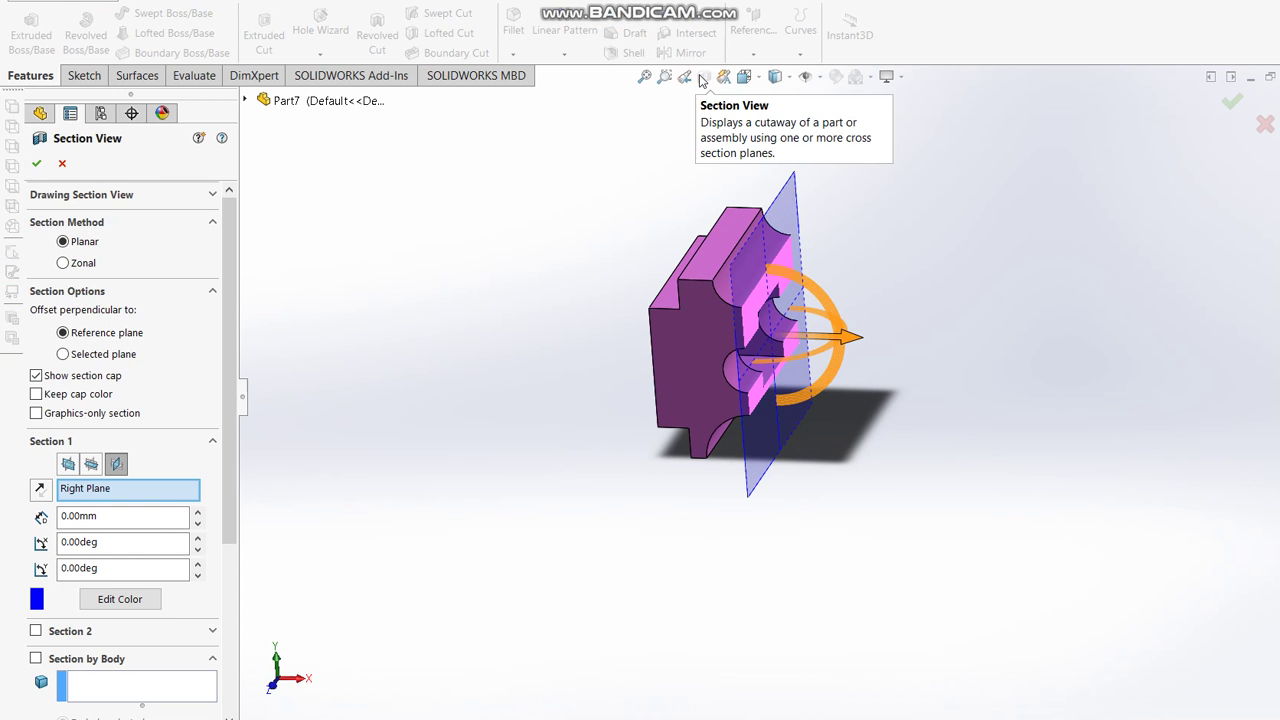
pyautogui.click(684, 77)
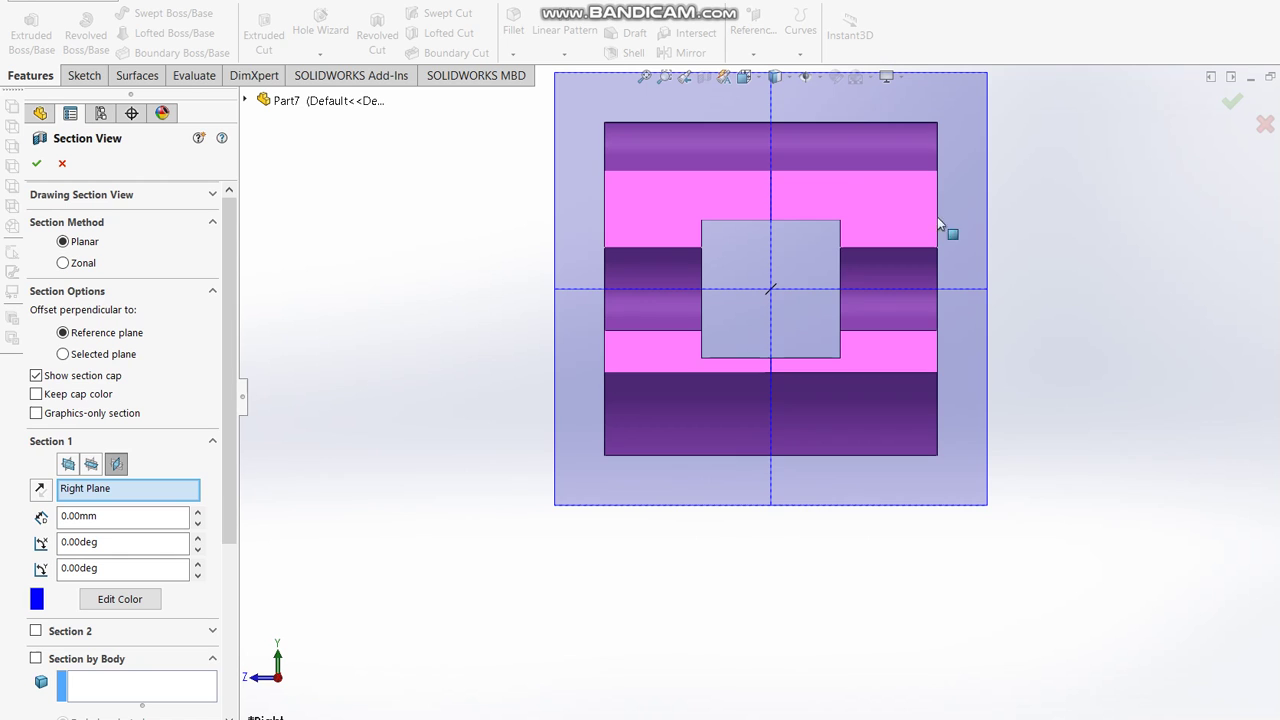
pyautogui.click(1231, 103)
pyautogui.moveTo(919, 246)
pyautogui.mouseDown(button='middle')
pyautogui.moveTo(894, 286)
pyautogui.moveTo(820, 288)
pyautogui.moveTo(694, 177)
pyautogui.moveTo(794, 325)
pyautogui.mouseUp(button='middle')
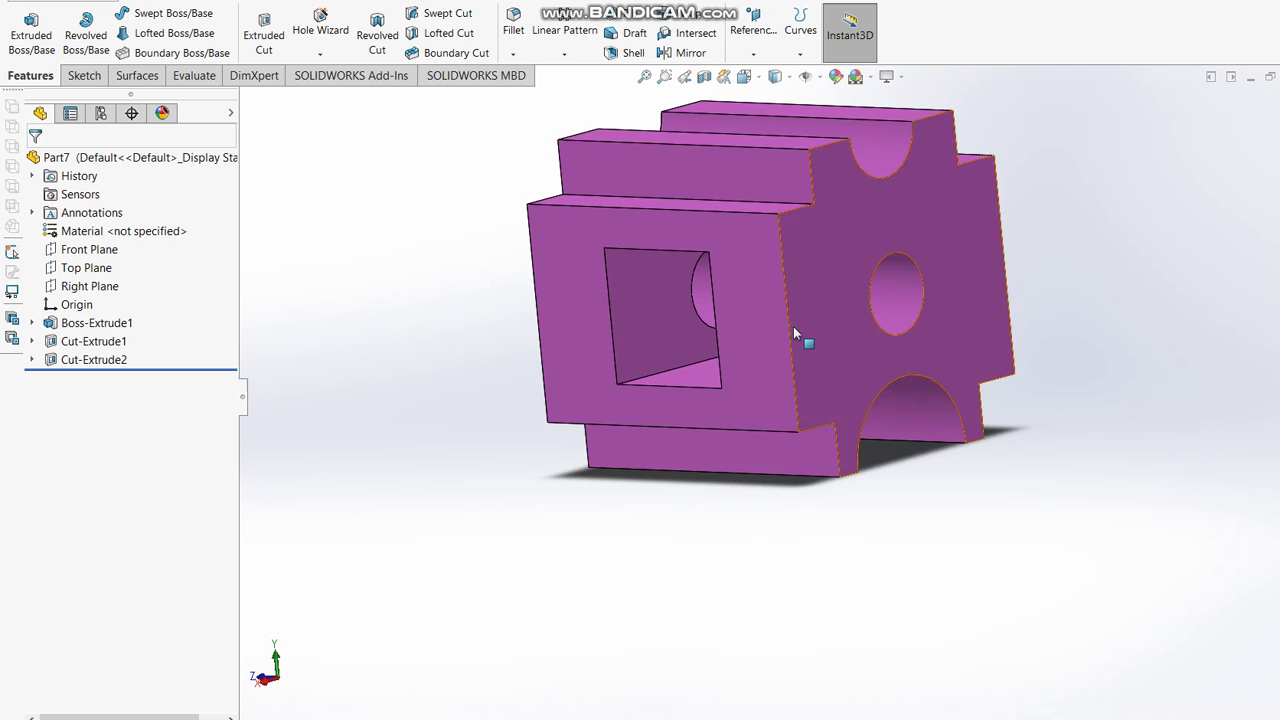
pyautogui.scroll(-2, 794, 325)
pyautogui.scroll(2, 777, 299)
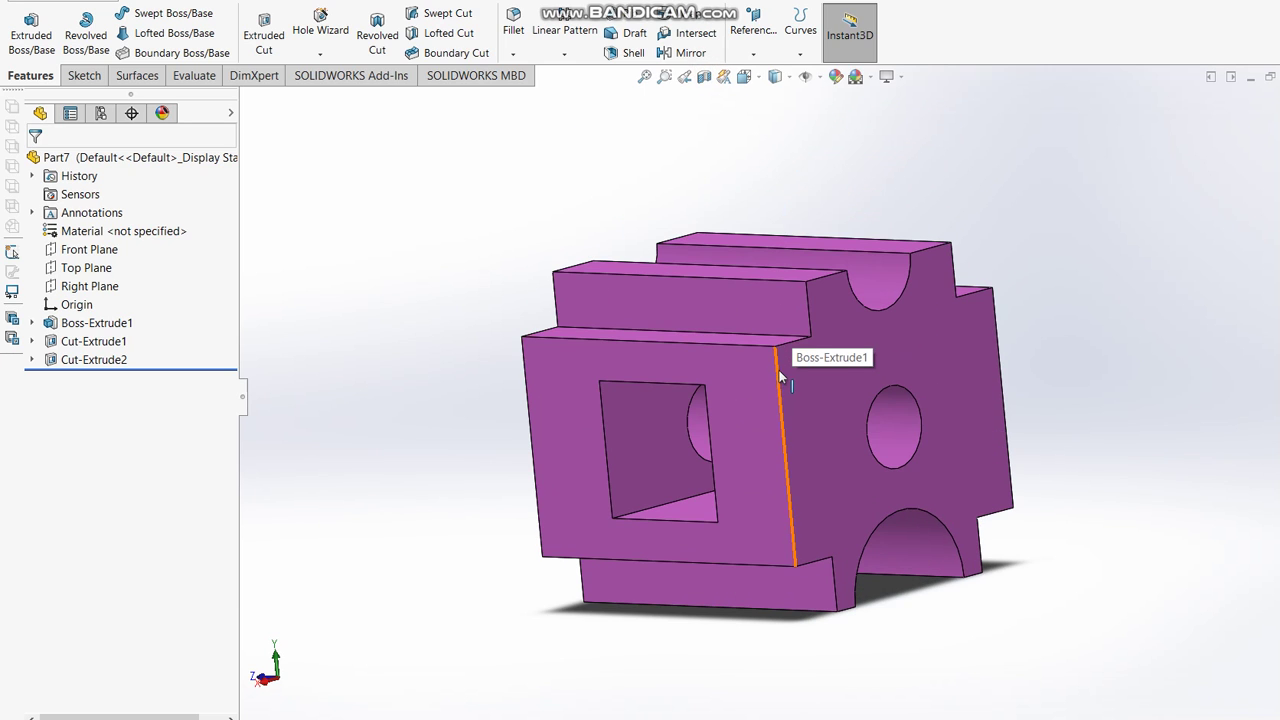
pyautogui.scroll(-2, 814, 510)
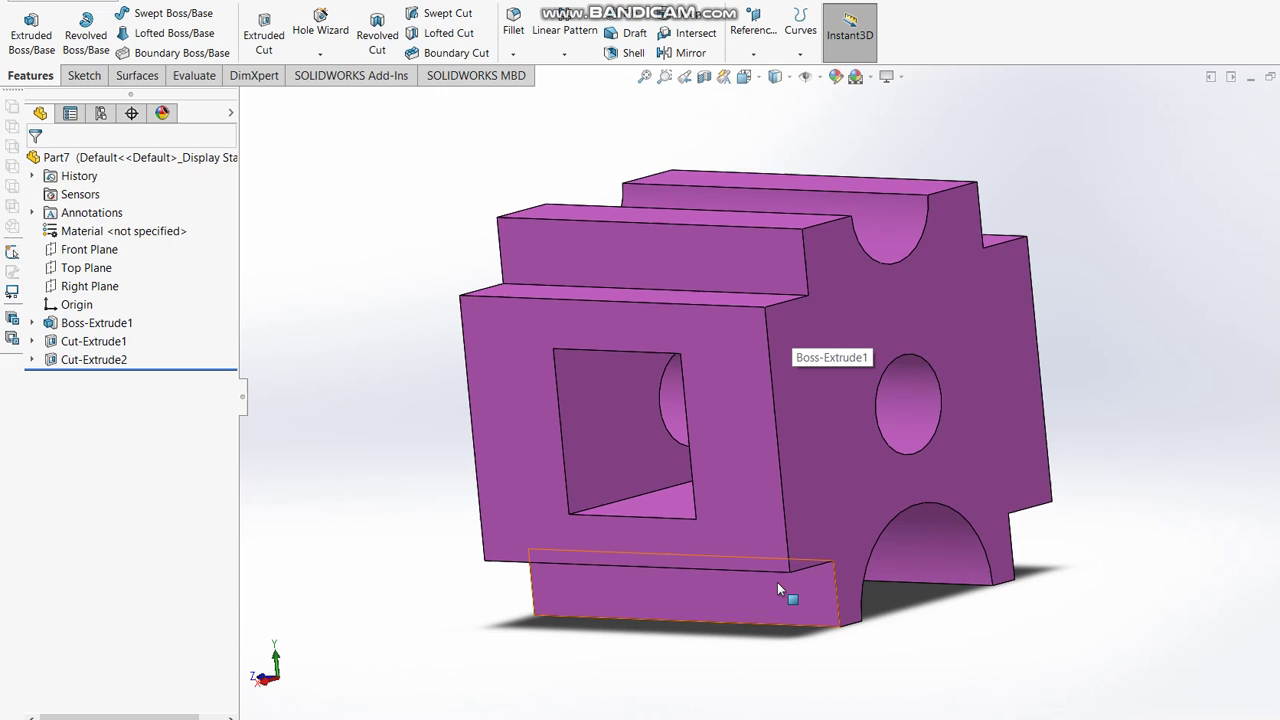